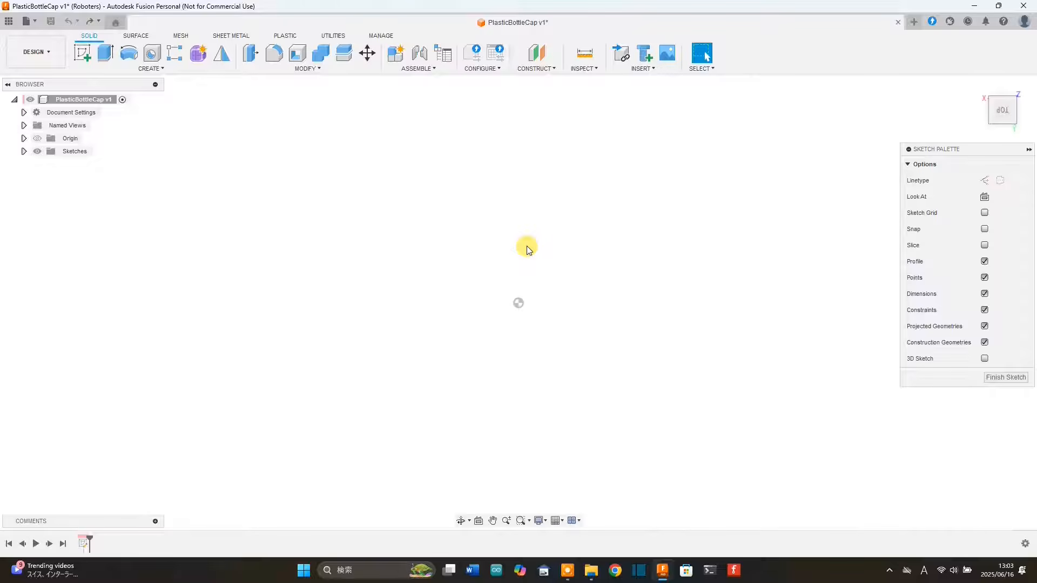
# Sketch a 30 mm diameter circle centred on the origin and finish the sketch
pyautogui.click(129, 52)
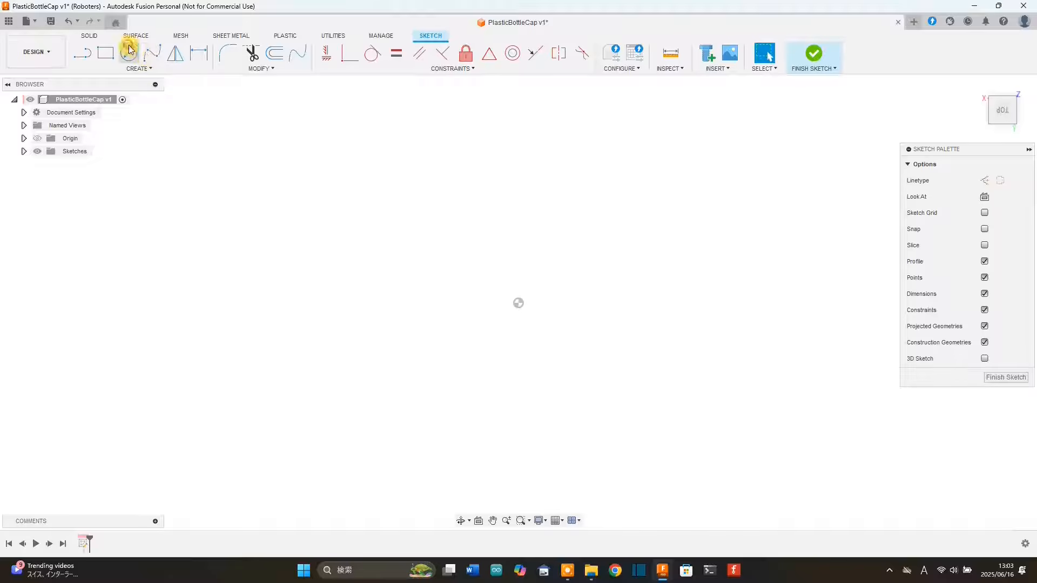
pyautogui.click(518, 303)
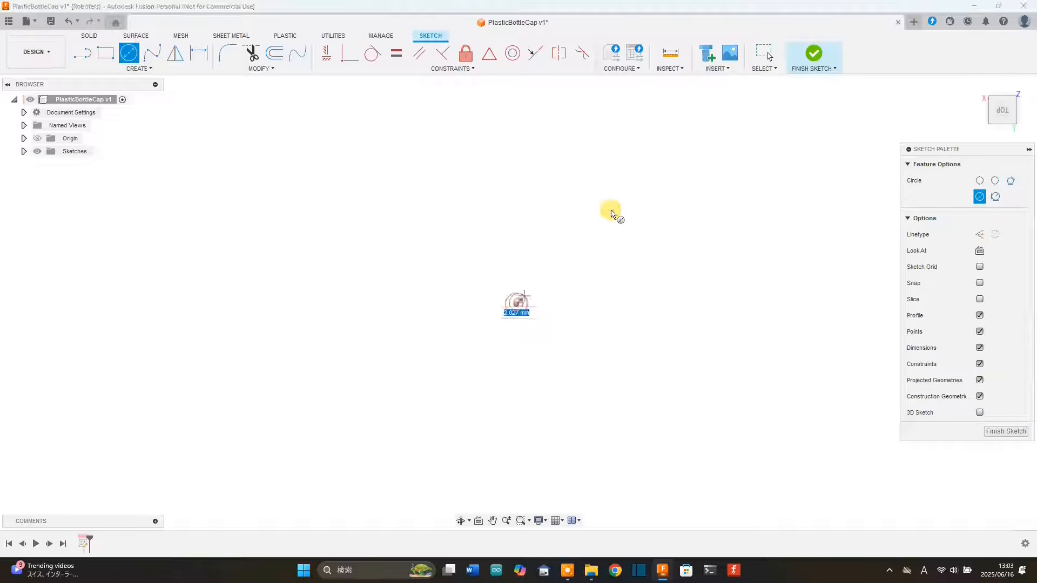
pyautogui.write('30')
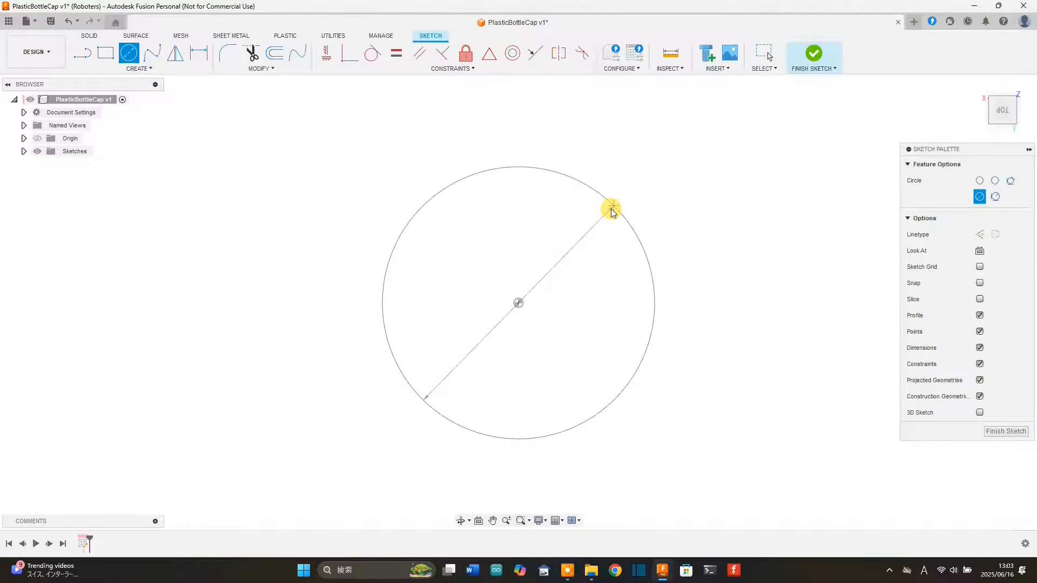
pyautogui.press('Return')
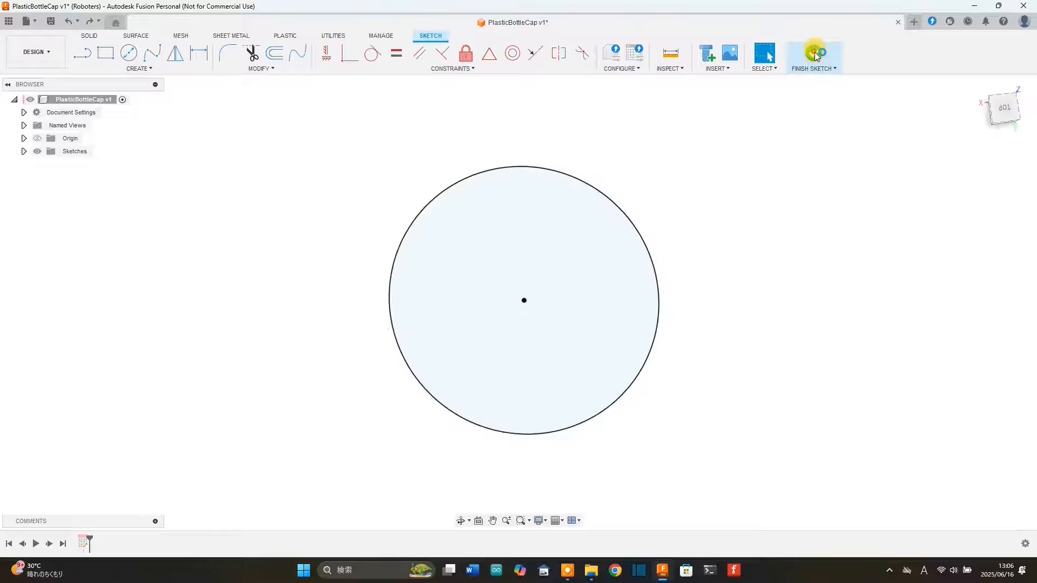
pyautogui.click(815, 54)
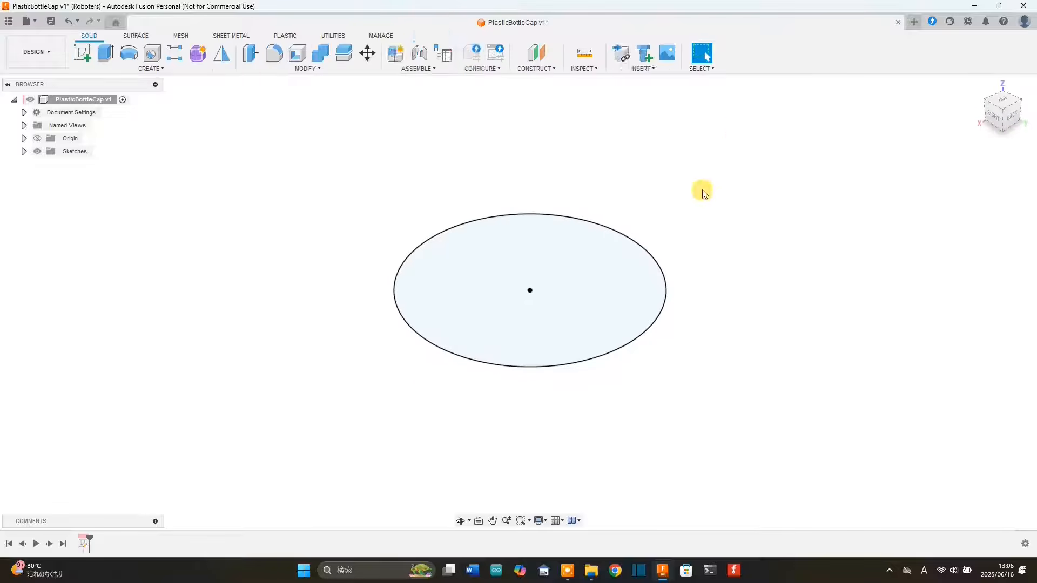
# Extrude the circle 0.80 mm upward as a new body to form the cap's base disc
pyautogui.click(107, 54)
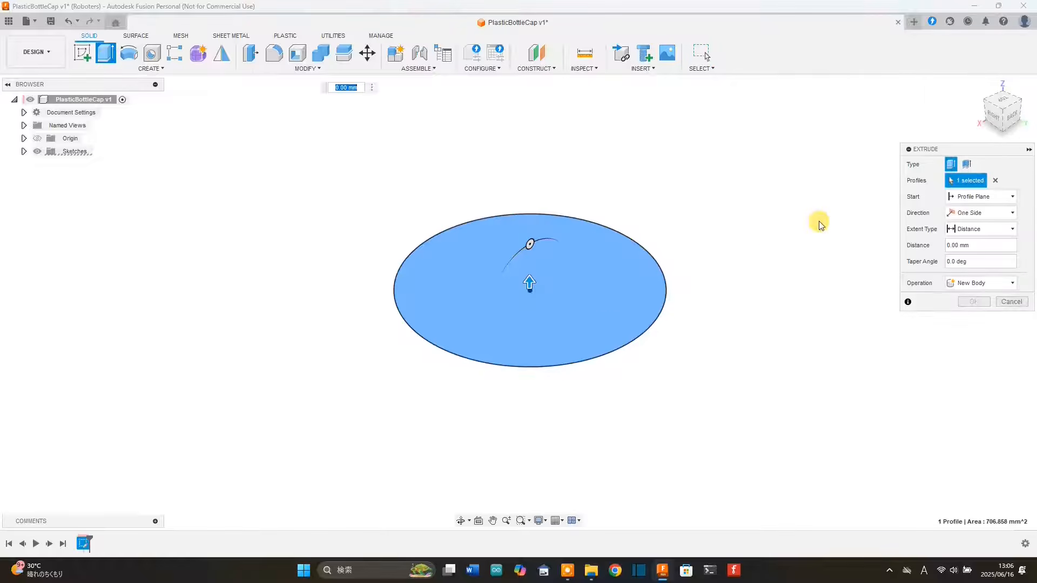
pyautogui.moveTo(530, 281); pyautogui.dragTo(528, 259)
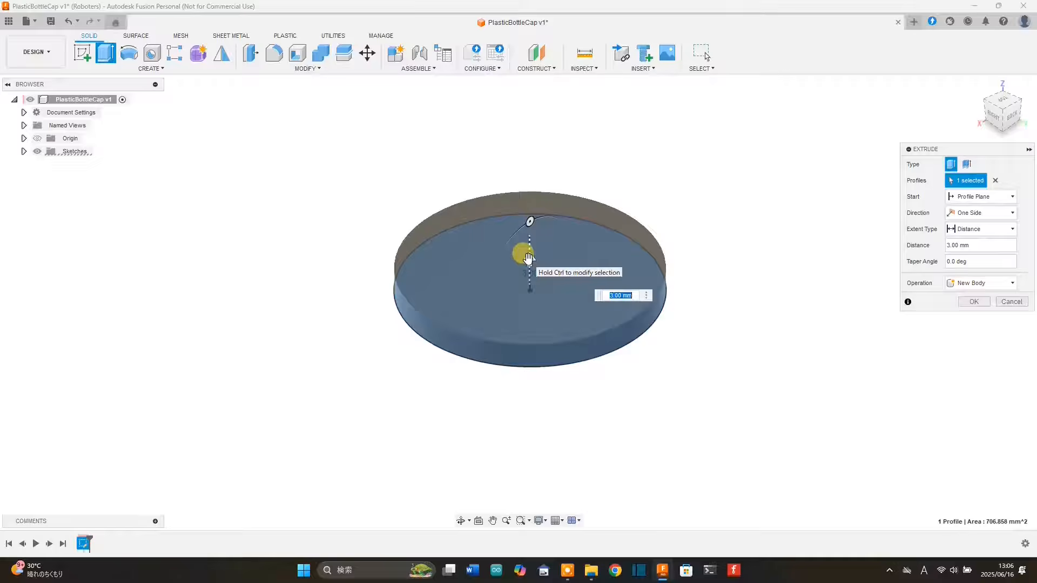
pyautogui.write('0.80')
pyautogui.press('Return')
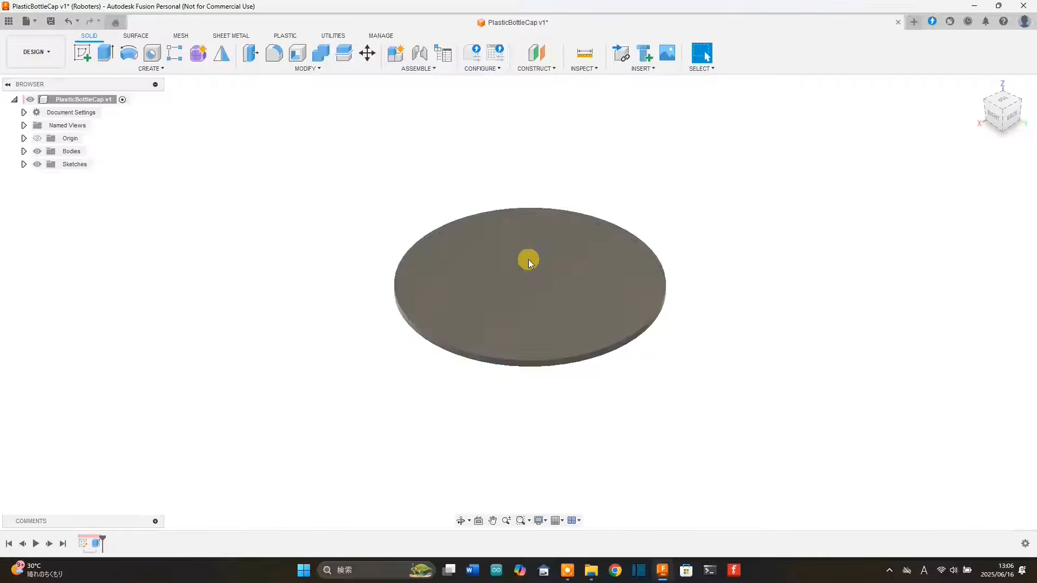
# Start a sketch on the disc's top face and draw a centred 27.7 mm circle, placing its dimension outside the disc
pyautogui.click(558, 253)
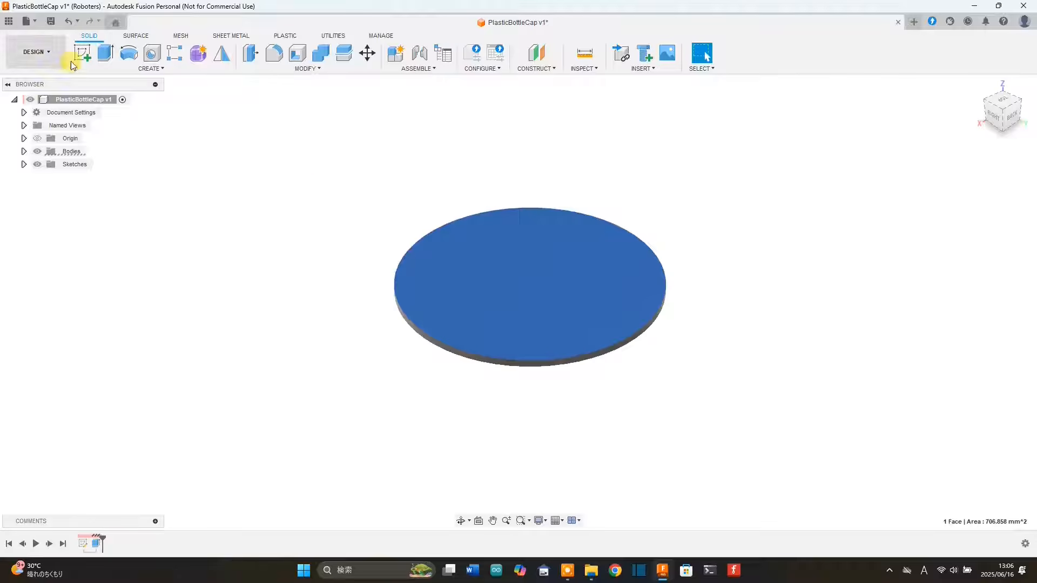
pyautogui.click(83, 53)
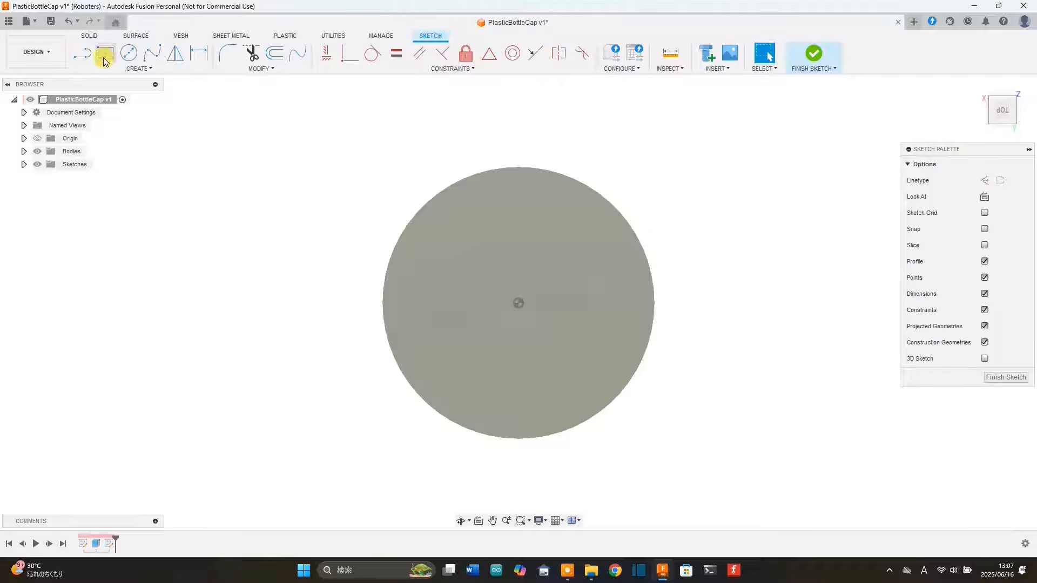
pyautogui.click(128, 53)
pyautogui.click(517, 304)
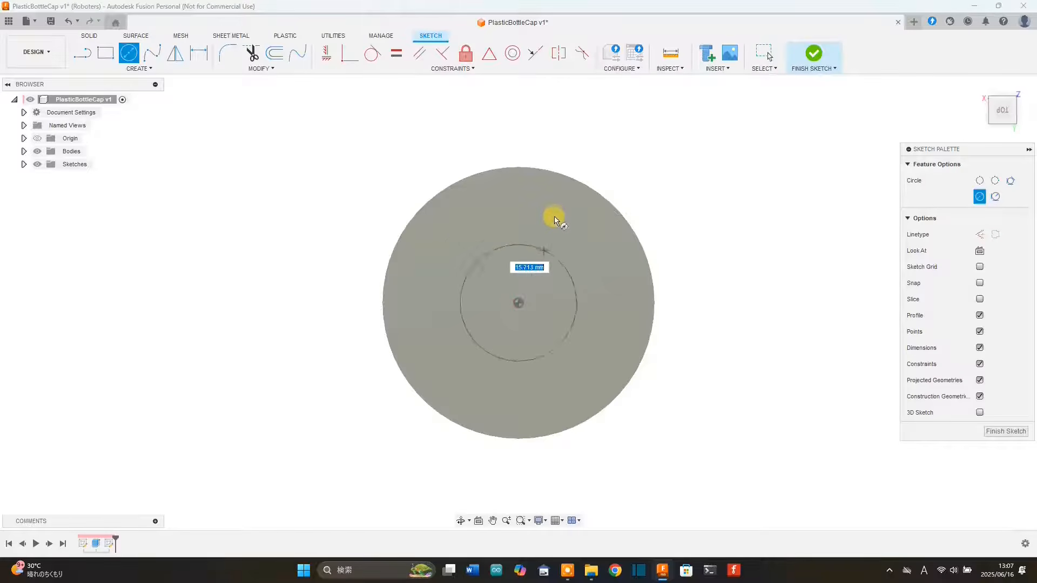
pyautogui.write('27')
pyautogui.press('Tab')
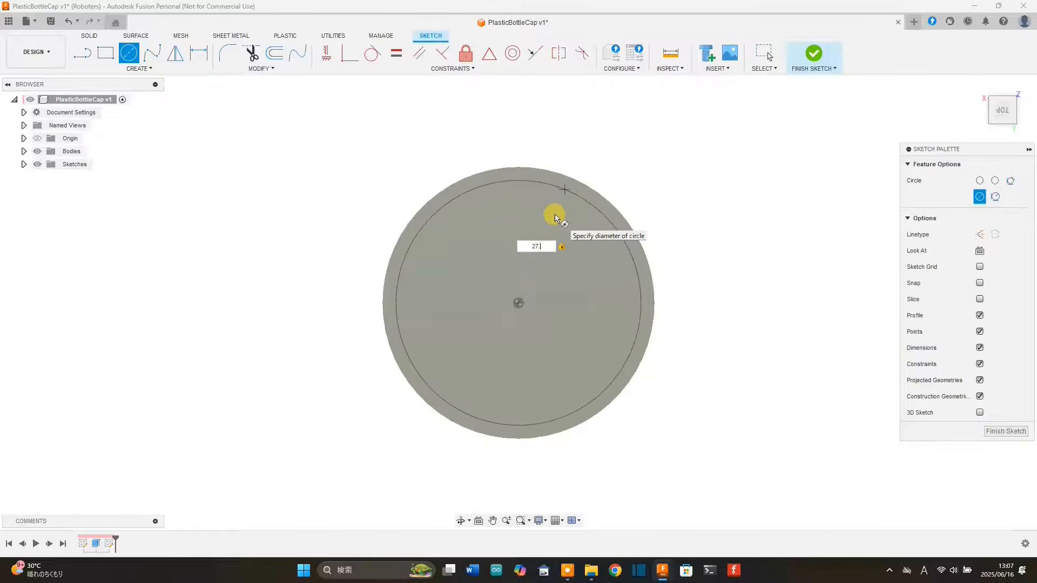
pyautogui.press('Return')
pyautogui.moveTo(536, 232); pyautogui.dragTo(747, 210)
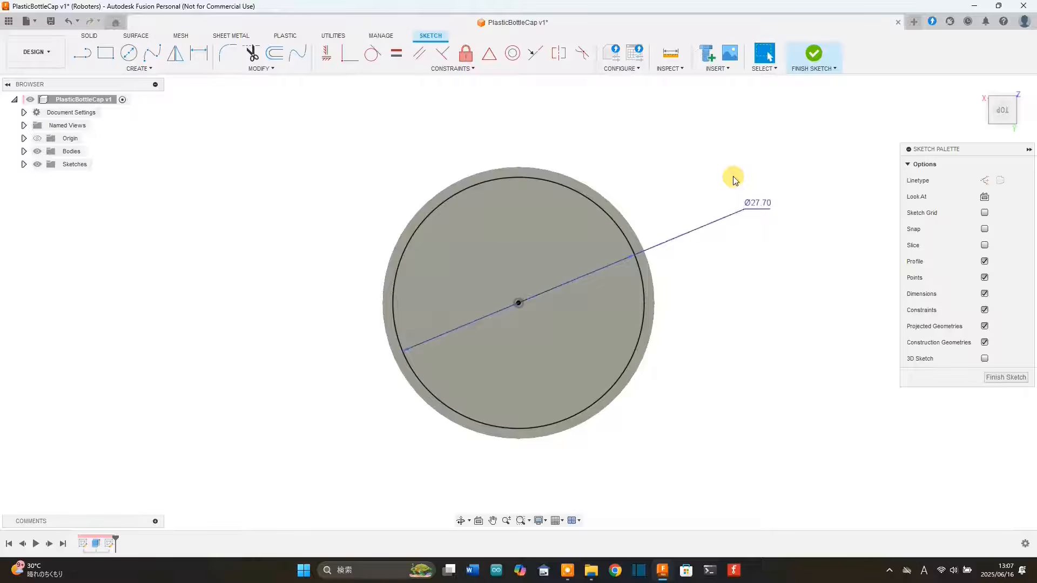
# Project the disc's outer edge into the sketch
pyautogui.press('p')
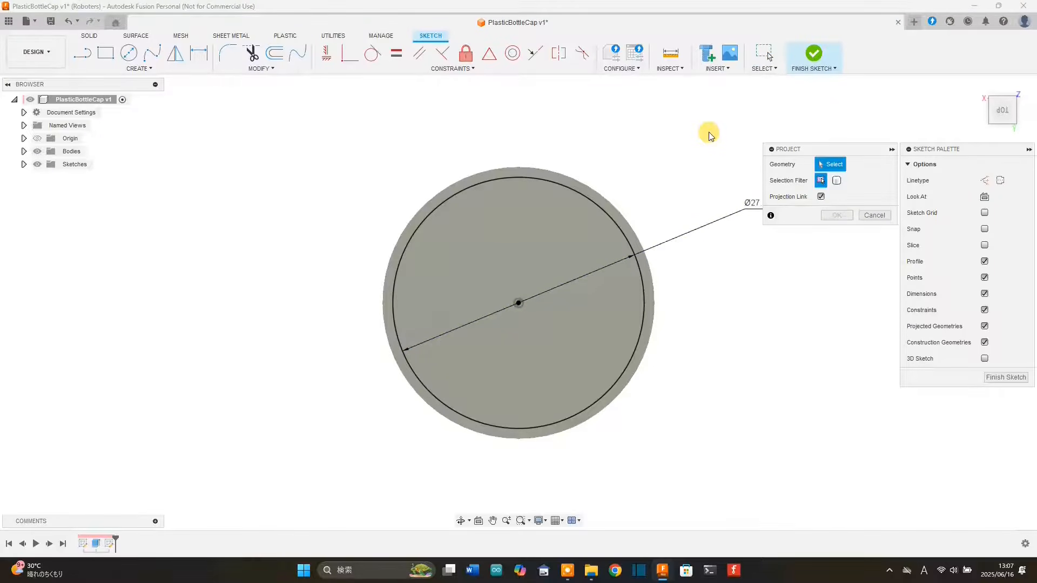
pyautogui.click(601, 194)
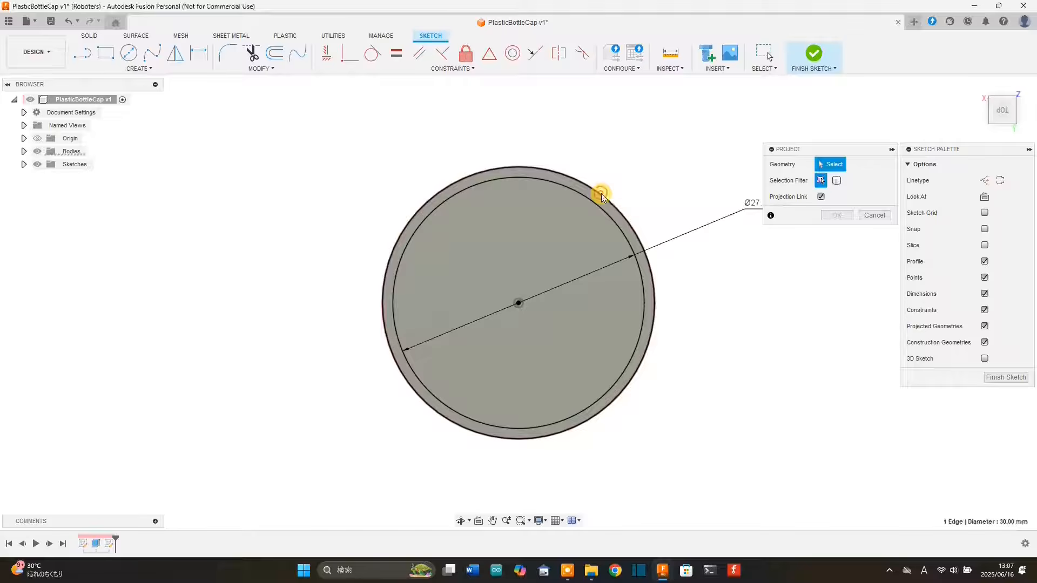
pyautogui.click(601, 194)
pyautogui.click(837, 215)
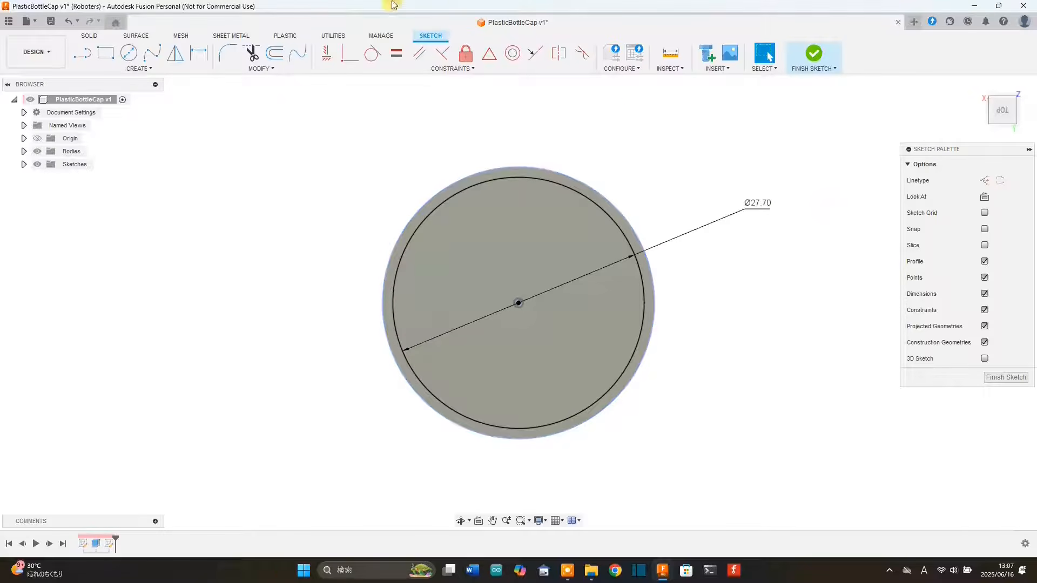
# Add a concentric 26.4 mm diameter circle to the sketch on the disc
pyautogui.click(128, 52)
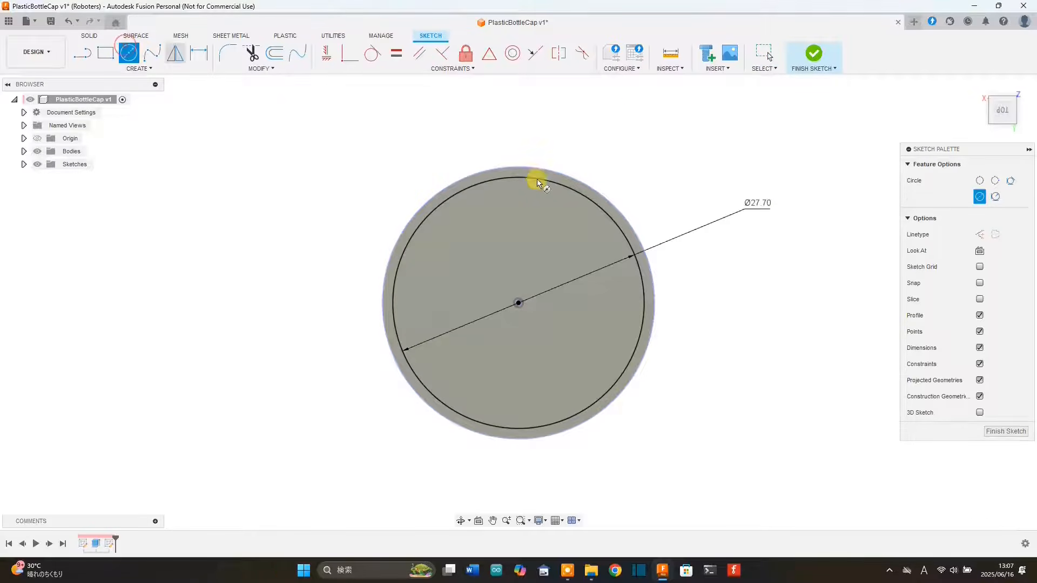
pyautogui.click(518, 305)
pyautogui.write('26')
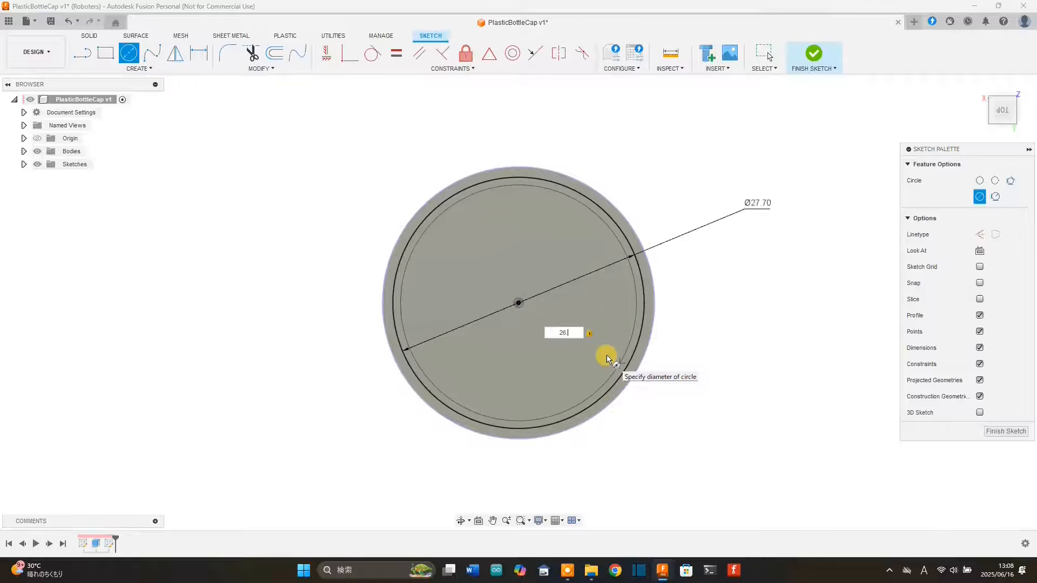
pyautogui.write('.4')
pyautogui.press('Return')
pyautogui.press('Escape')
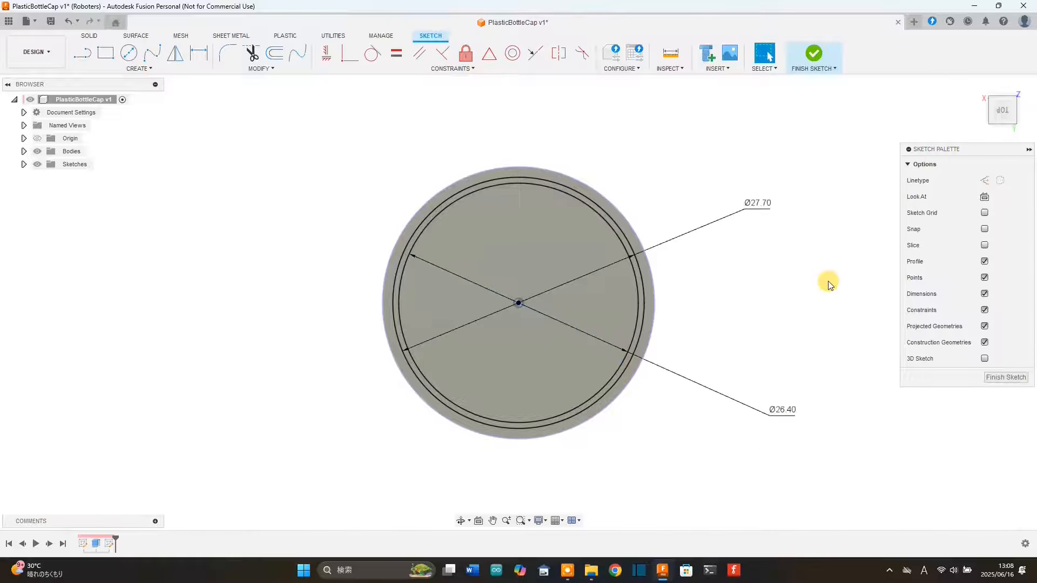
# Add a concentric 22 mm diameter circle to the sketch on the disc
pyautogui.click(128, 53)
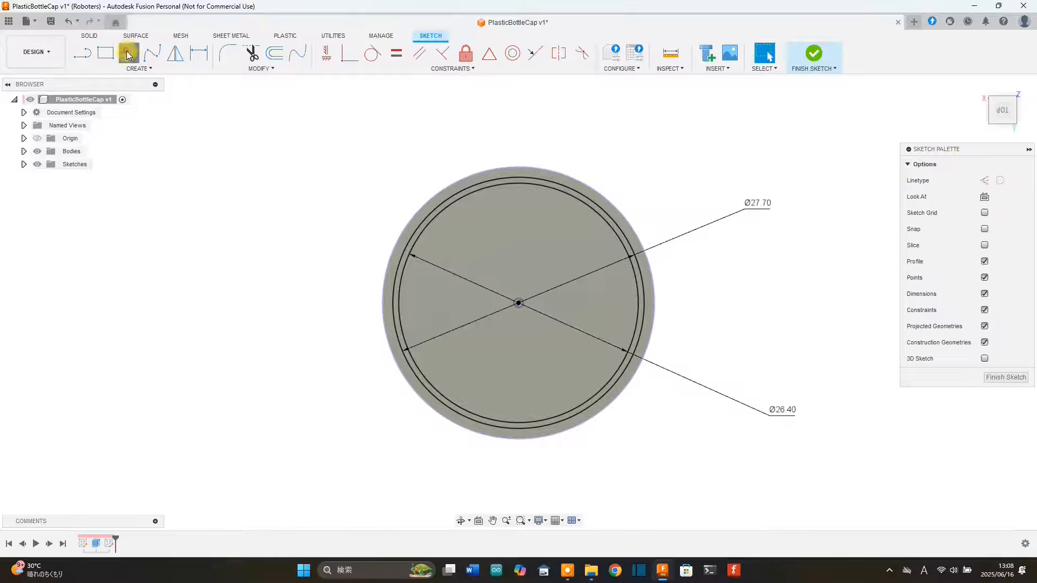
pyautogui.click(517, 303)
pyautogui.write('22')
pyautogui.press('Return')
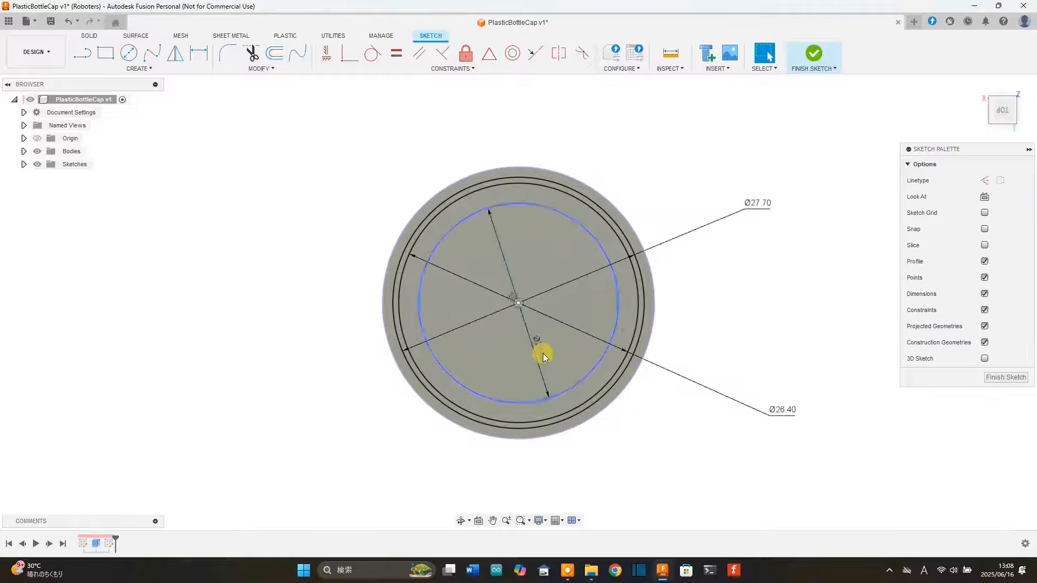
pyautogui.press('Escape')
# Add a concentric 20 mm diameter circle and finish the sketch
pyautogui.press('c')
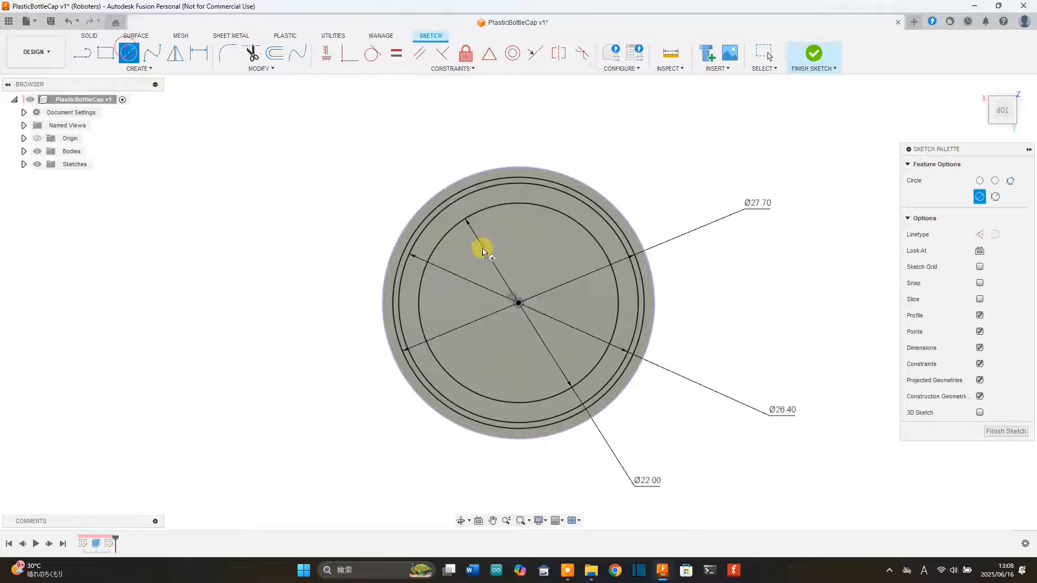
pyautogui.click(518, 302)
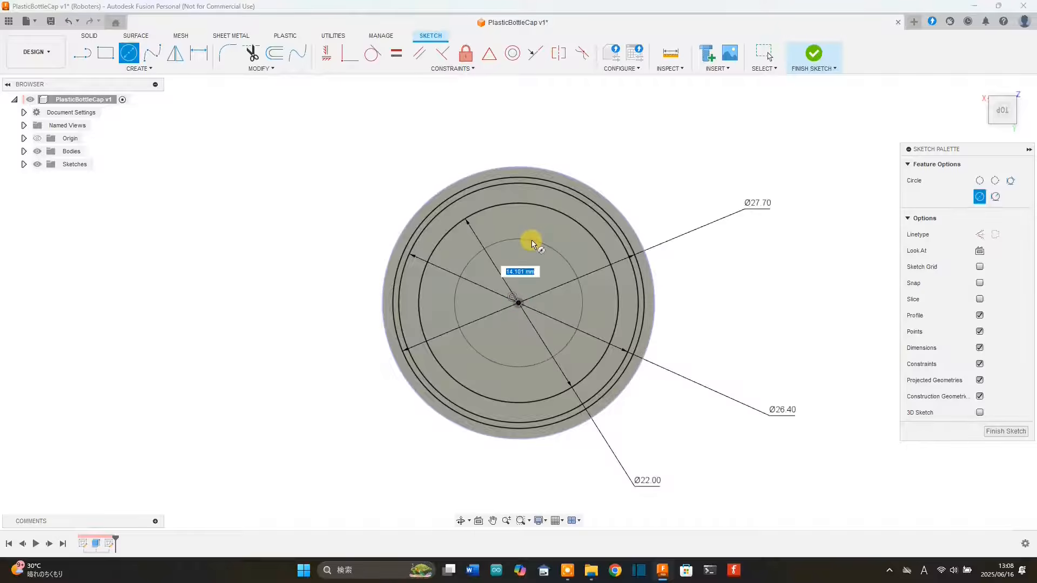
pyautogui.write('20')
pyautogui.press('Return')
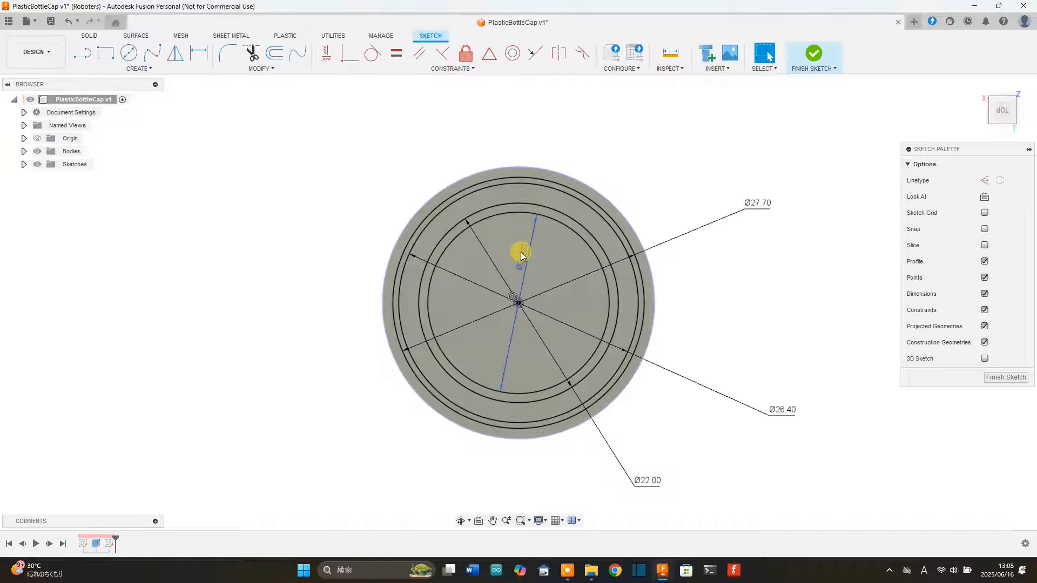
pyautogui.press('Escape')
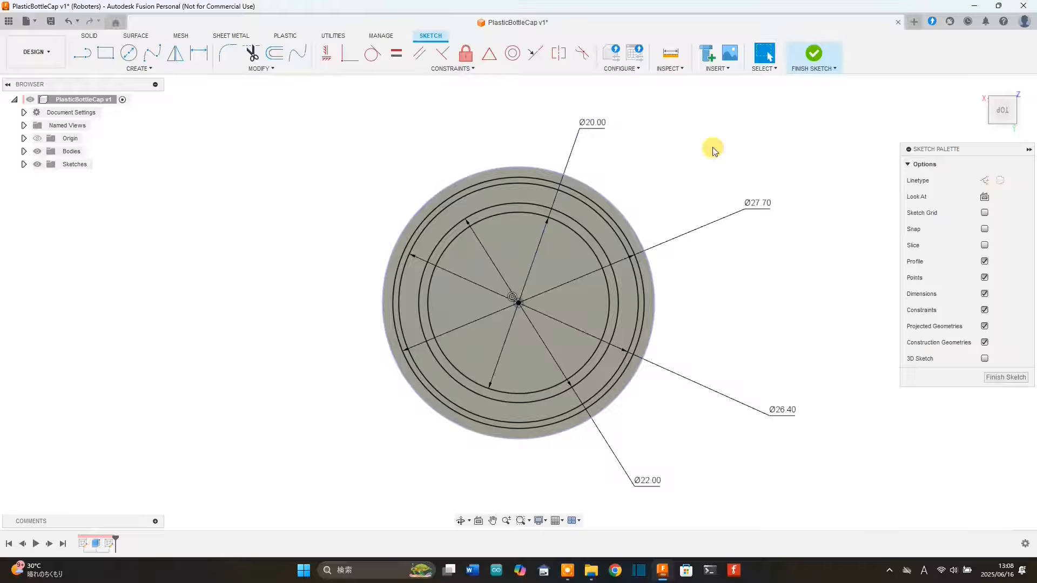
pyautogui.click(813, 53)
# Extrude the ring between the 20 mm and 22 mm circles upward, joining it to the disc as an inner wall
pyautogui.scroll(2, 545, 237)
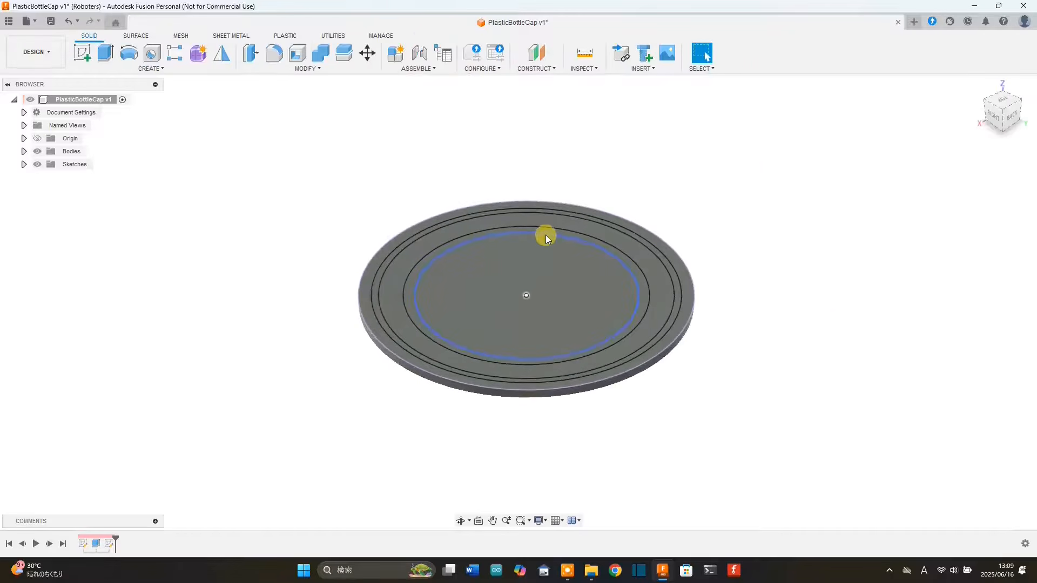
pyautogui.click(409, 290)
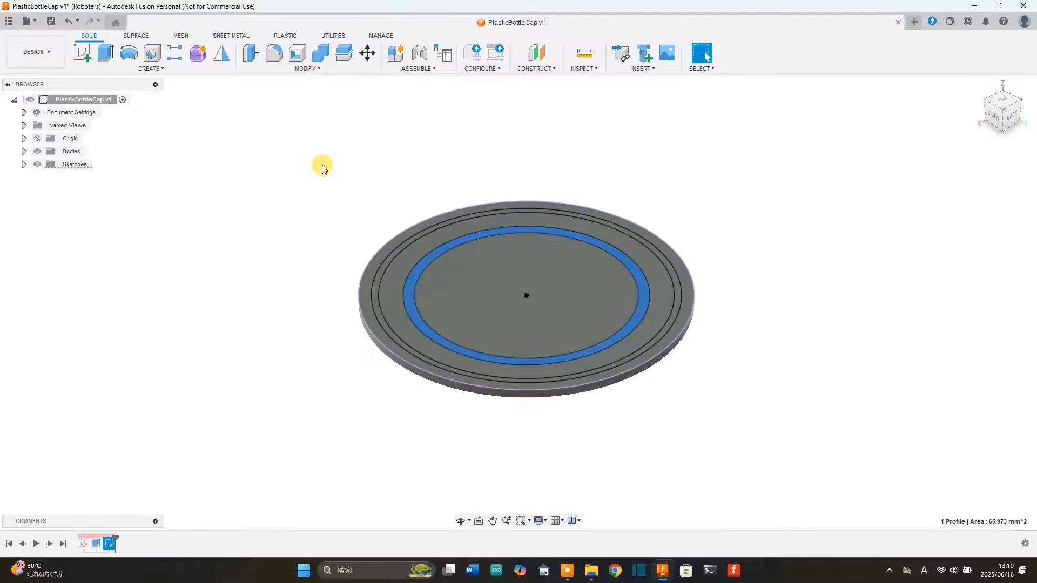
pyautogui.click(104, 56)
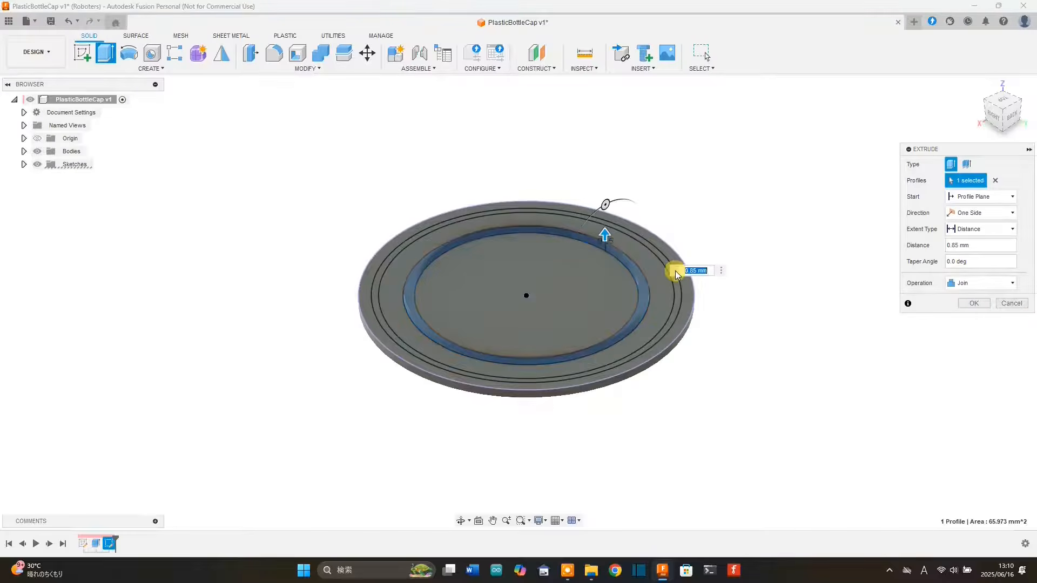
pyautogui.moveTo(675, 271); pyautogui.dragTo(744, 356)
pyautogui.click(756, 357)
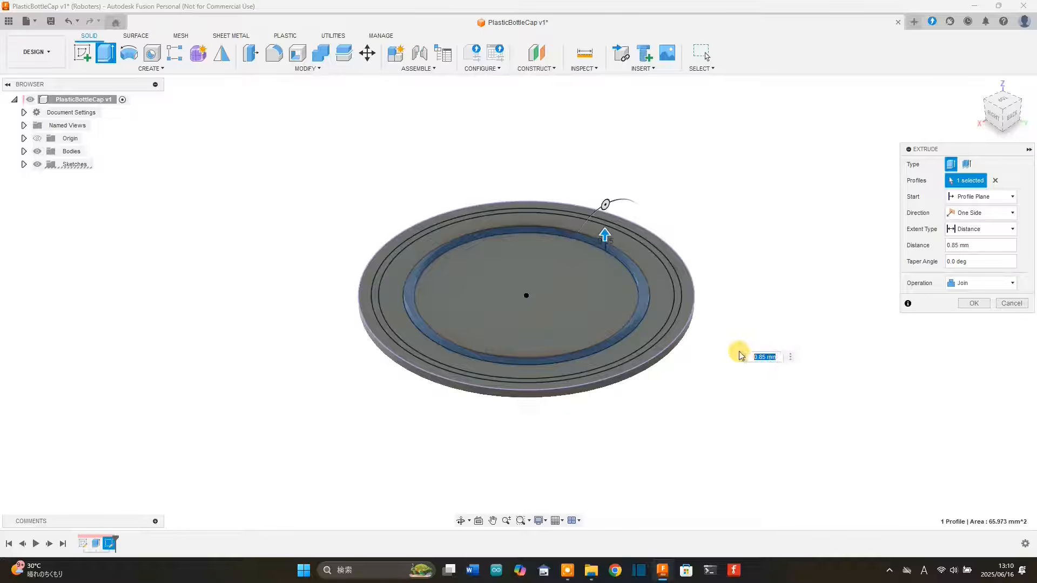
pyautogui.press('Return')
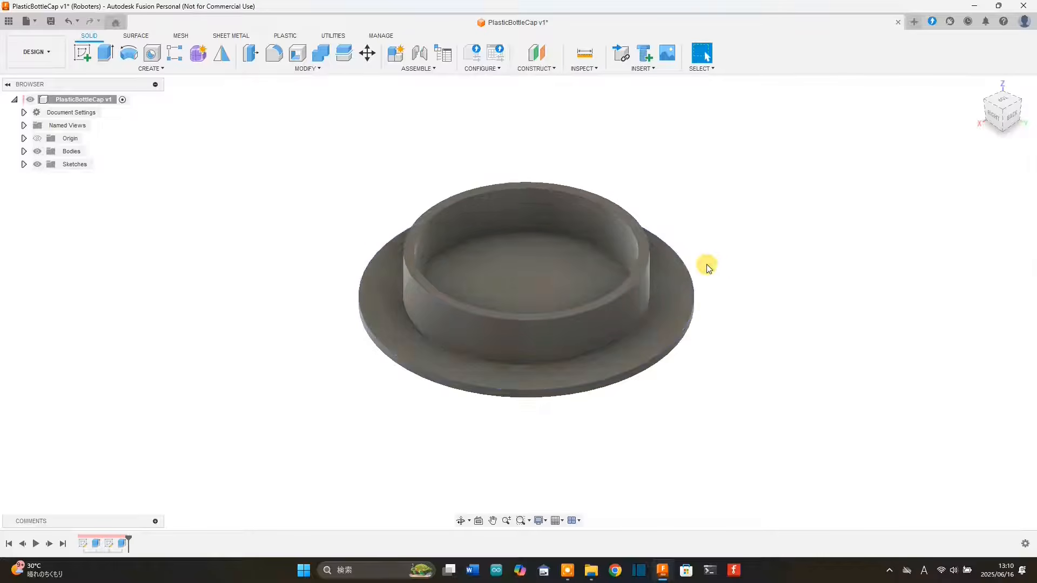
# Fillet the outer top edge of the inner ring wall with a 4 mm radius
pyautogui.scroll(2, 680, 259)
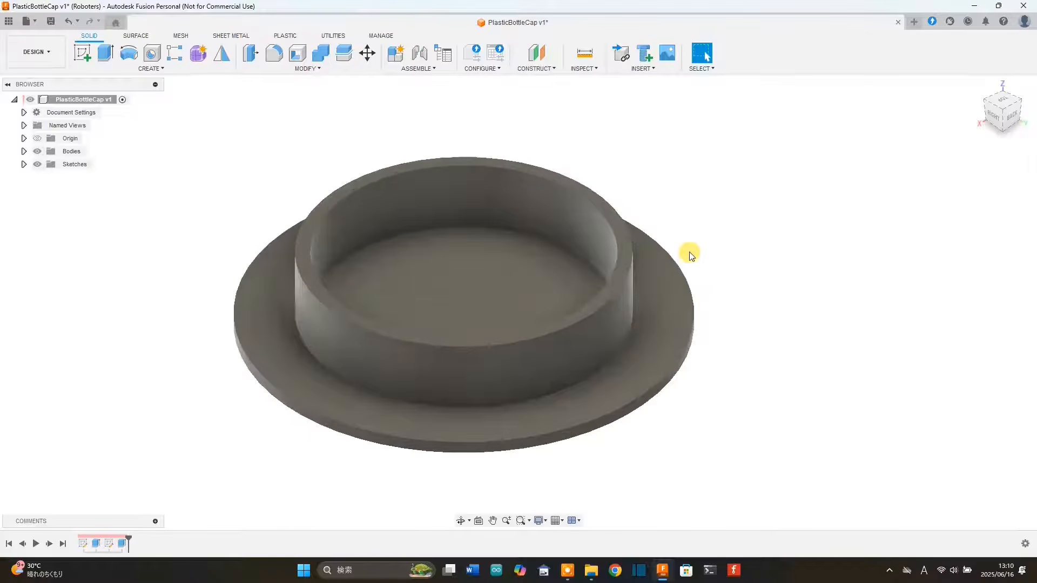
pyautogui.click(607, 300)
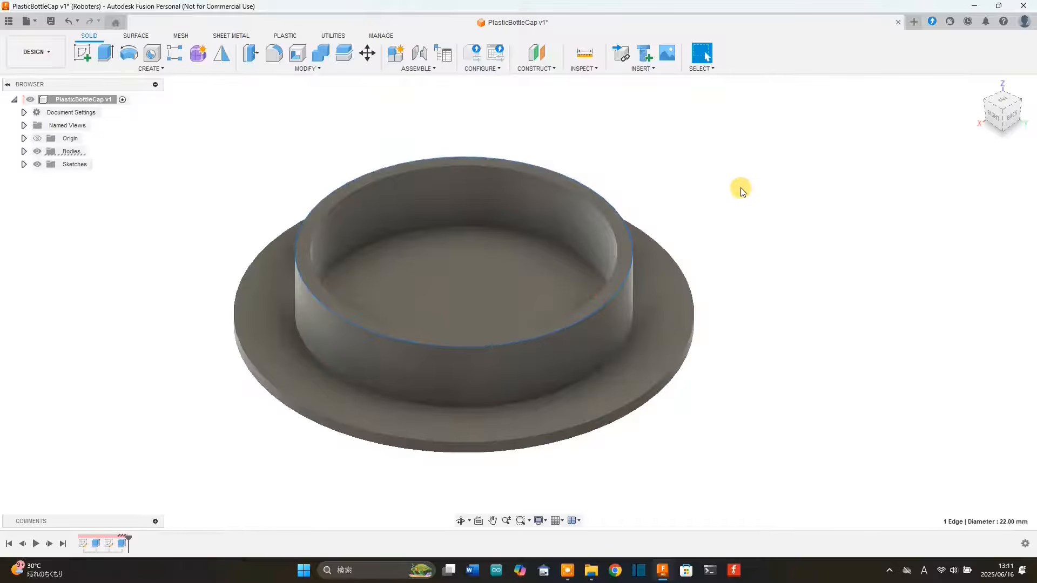
pyautogui.click(272, 52)
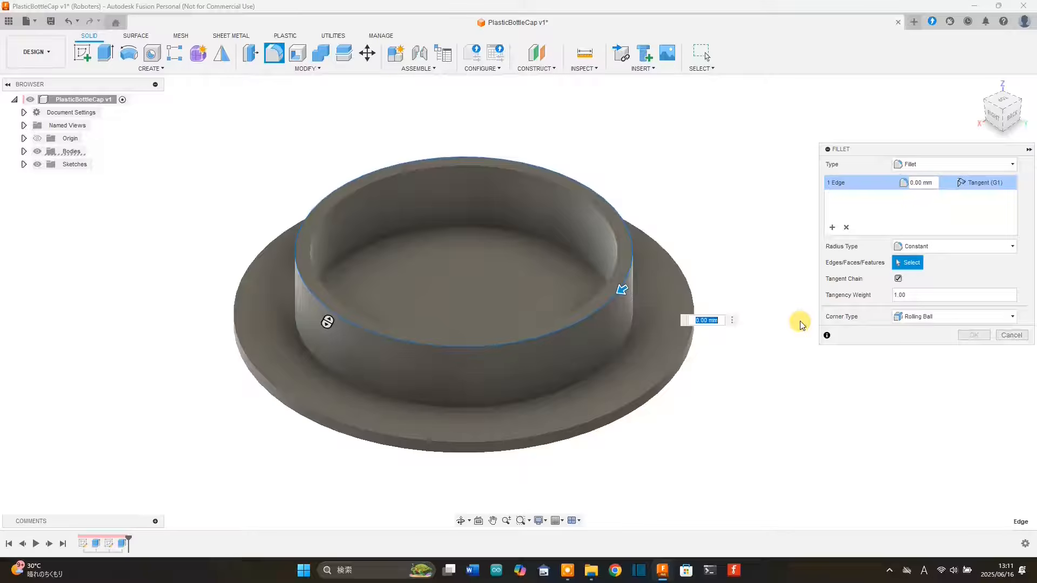
pyautogui.write('4')
pyautogui.click(973, 334)
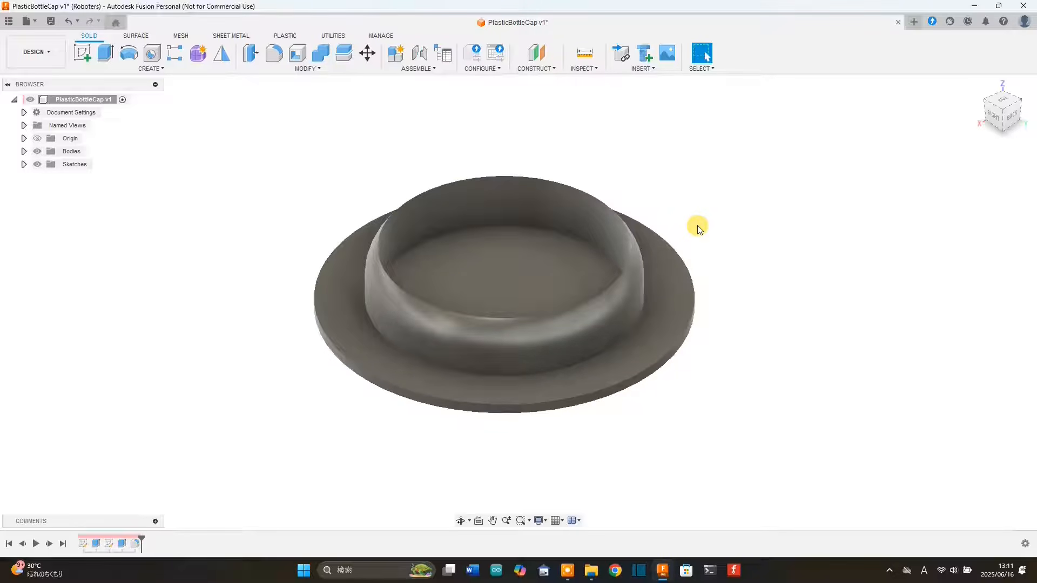
# Show Sketch2 and start a Coil centred on the disc's inner face with a 27.7 mm diameter
pyautogui.click(24, 165)
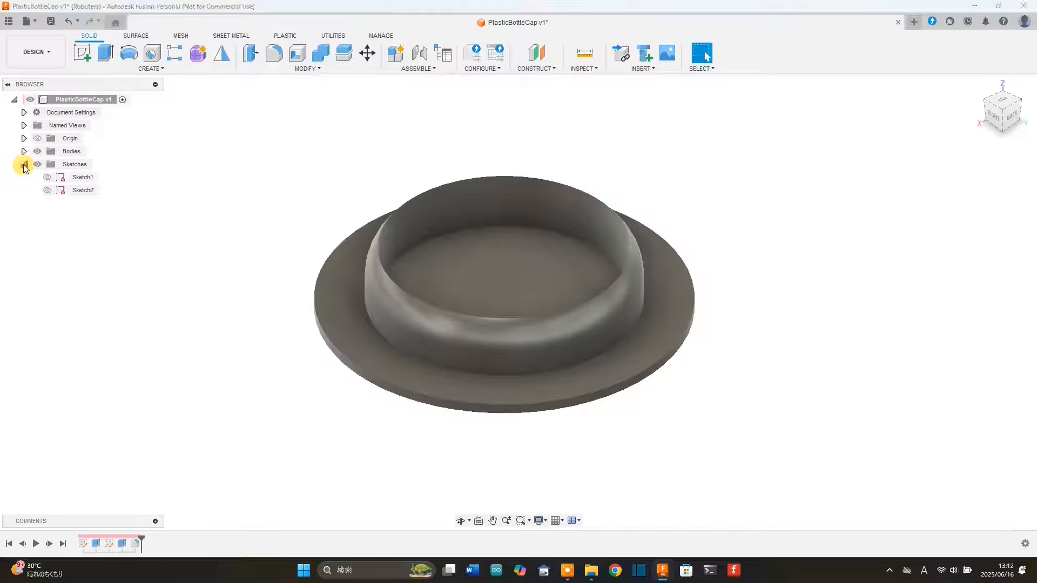
pyautogui.click(47, 190)
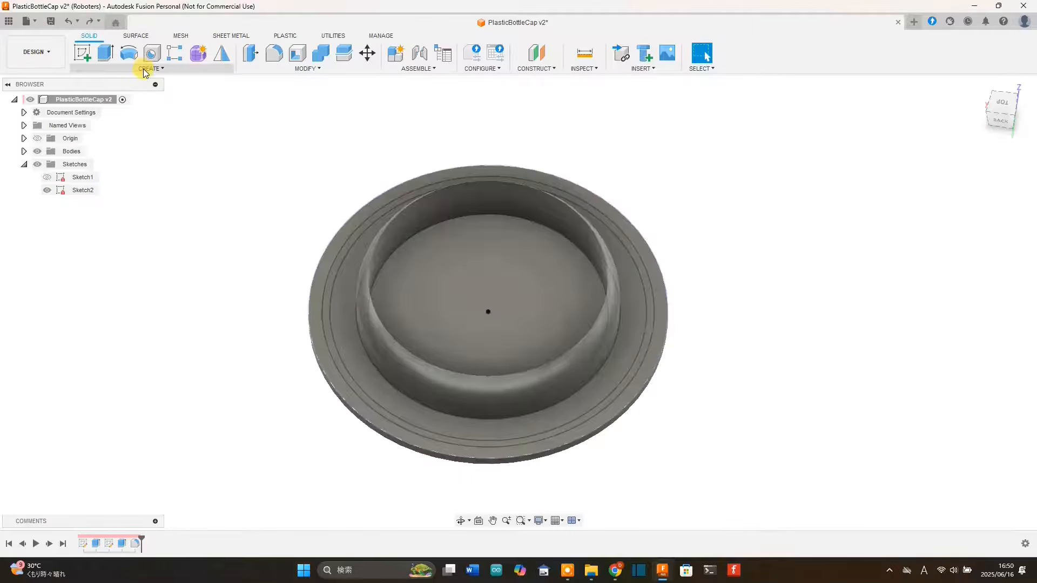
pyautogui.click(145, 70)
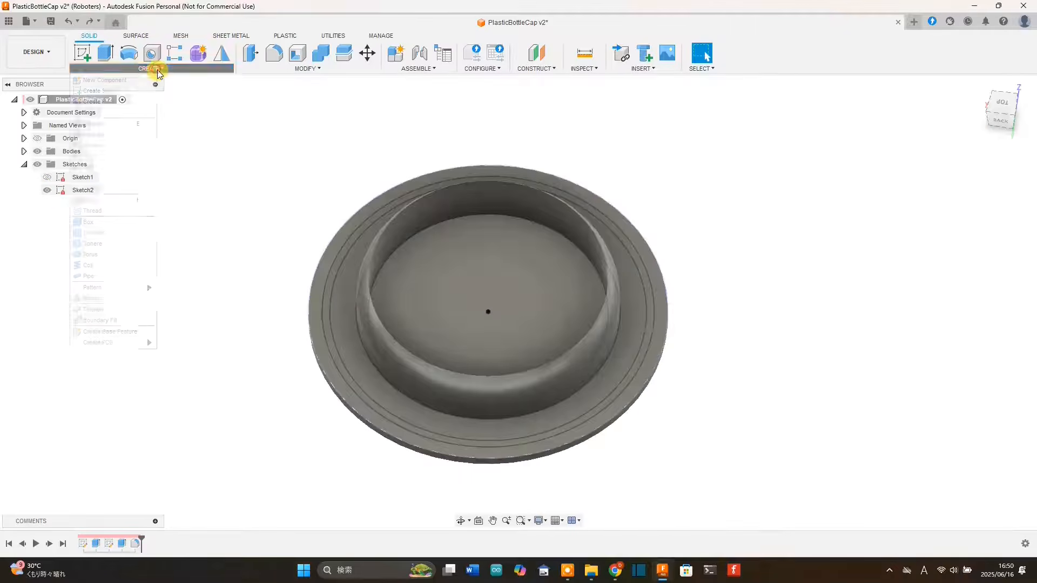
pyautogui.click(93, 266)
pyautogui.click(451, 335)
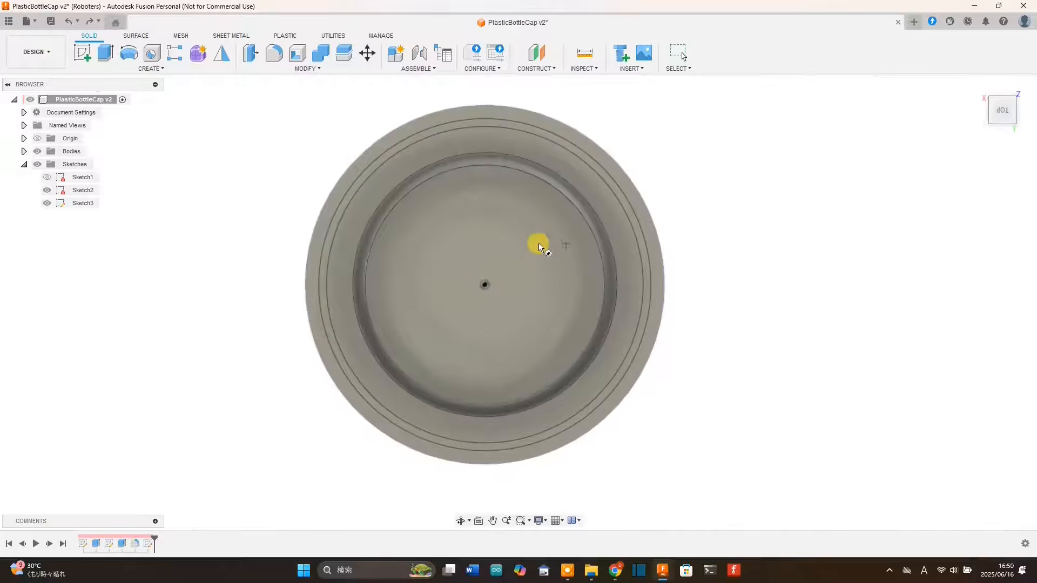
pyautogui.click(486, 285)
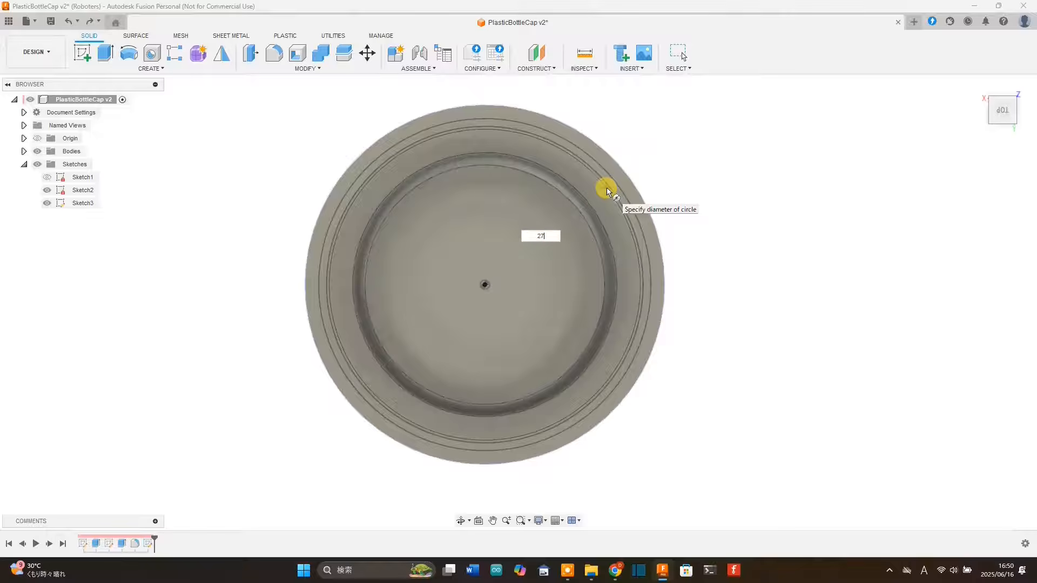
pyautogui.write('27')
pyautogui.press('Tab')
pyautogui.write('.7')
pyautogui.press('Return')
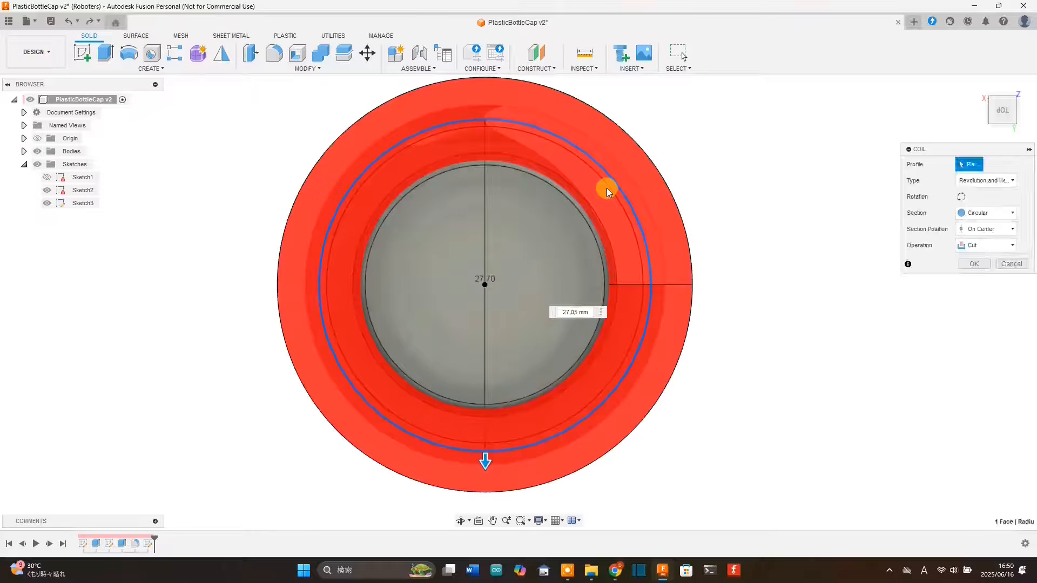
pyautogui.click(1007, 129)
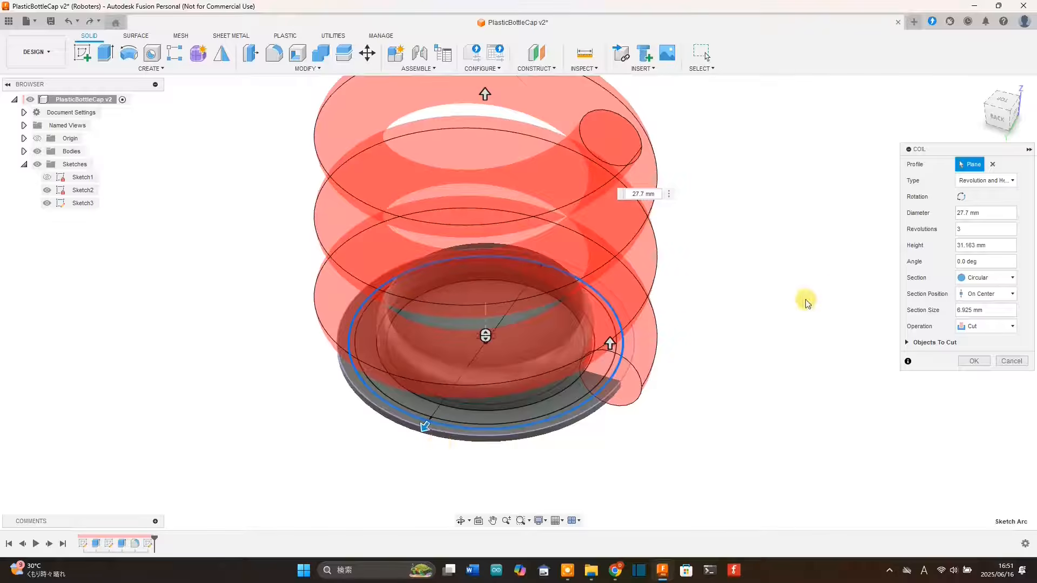
# Set the coil to 2 revolutions, a 9 mm height and an internal triangular section
pyautogui.click(978, 229)
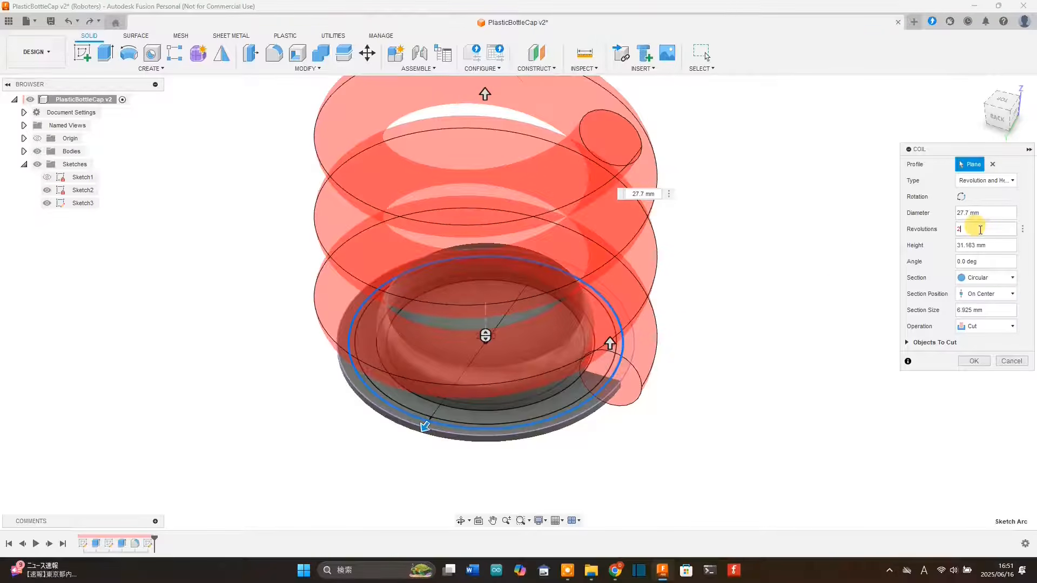
pyautogui.write('2')
pyautogui.press('Tab')
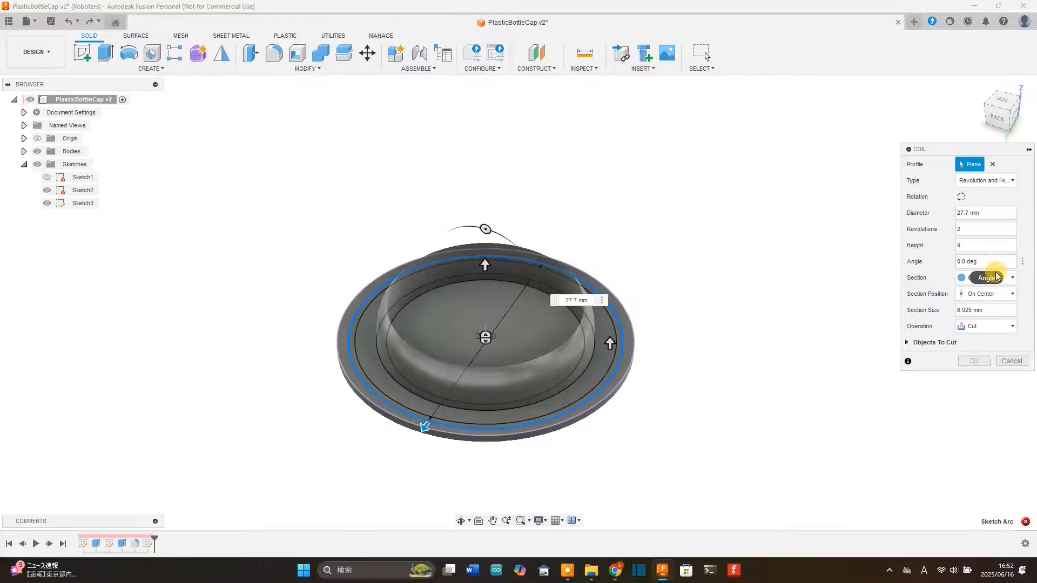
pyautogui.click(988, 277)
pyautogui.click(983, 322)
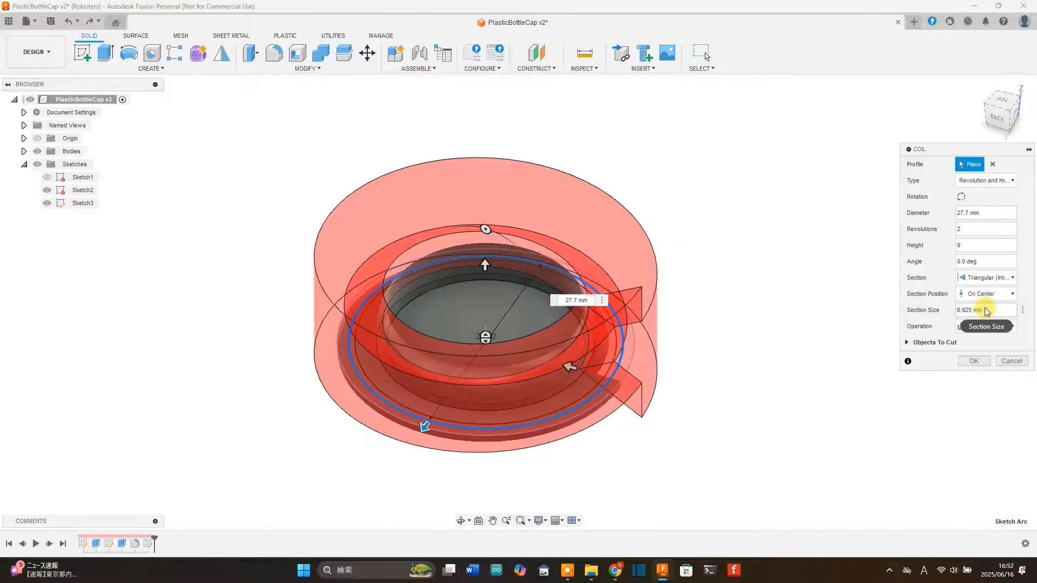
# Set the coil's section size to 0.65 mm and its operation to Join
pyautogui.moveTo(988, 312); pyautogui.dragTo(964, 312)
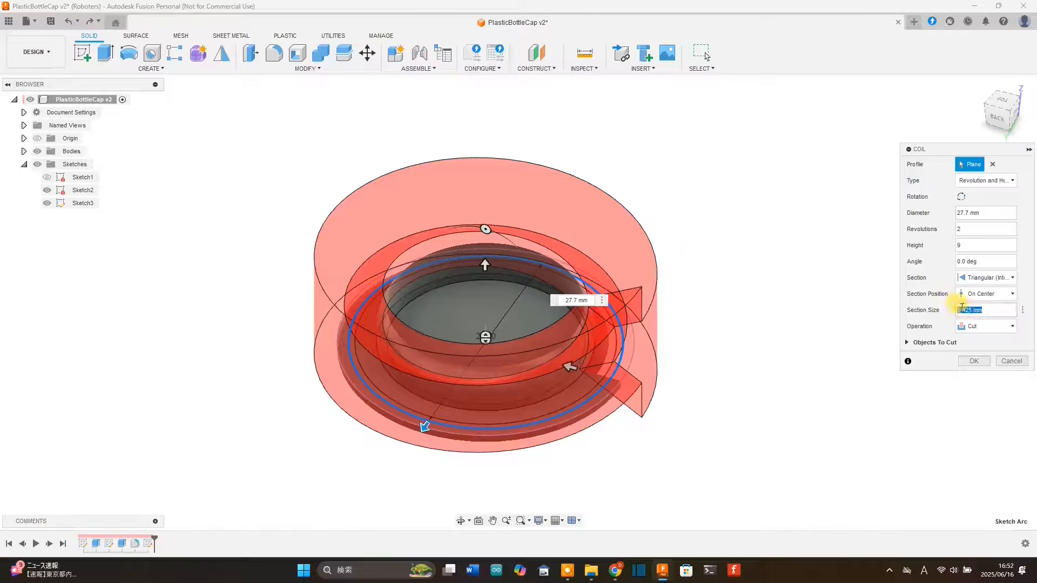
pyautogui.write('0.65')
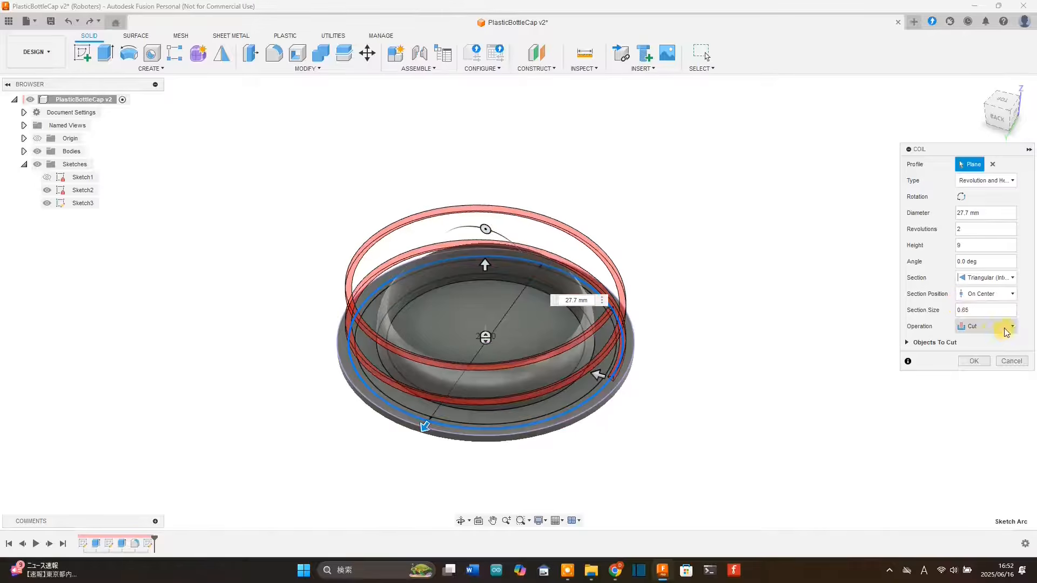
pyautogui.click(1012, 330)
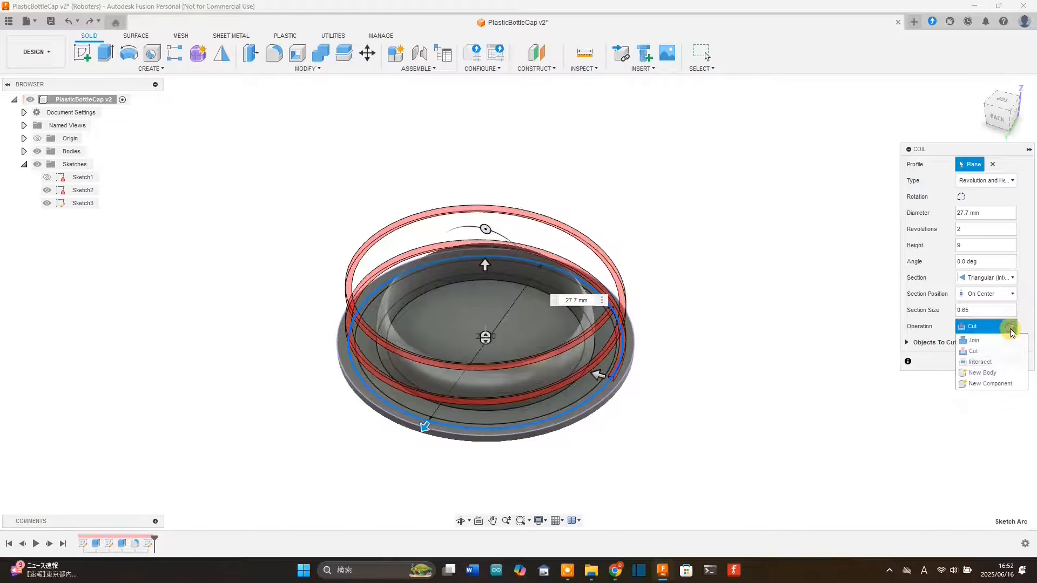
pyautogui.click(973, 340)
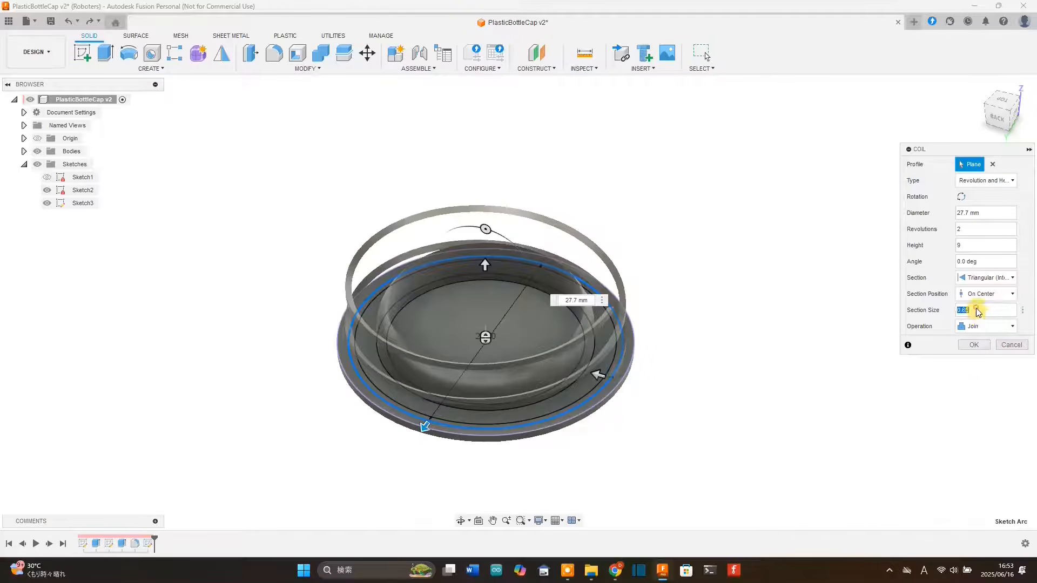
# Change the coil's section size to 1.3 mm and its section shape to Square, and create the coil
pyautogui.moveTo(977, 309); pyautogui.dragTo(948, 308)
pyautogui.write('1.3')
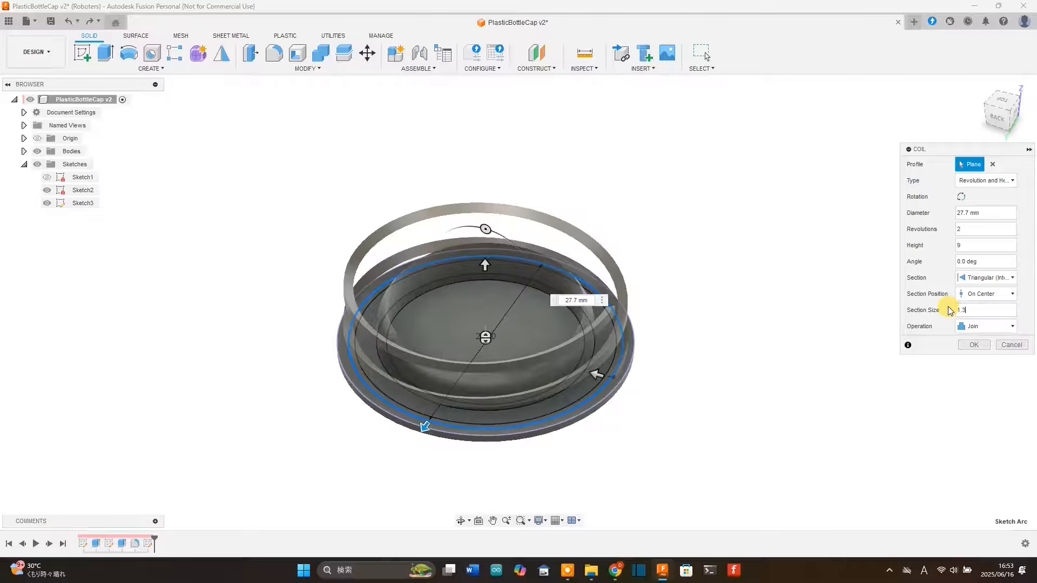
pyautogui.click(1008, 278)
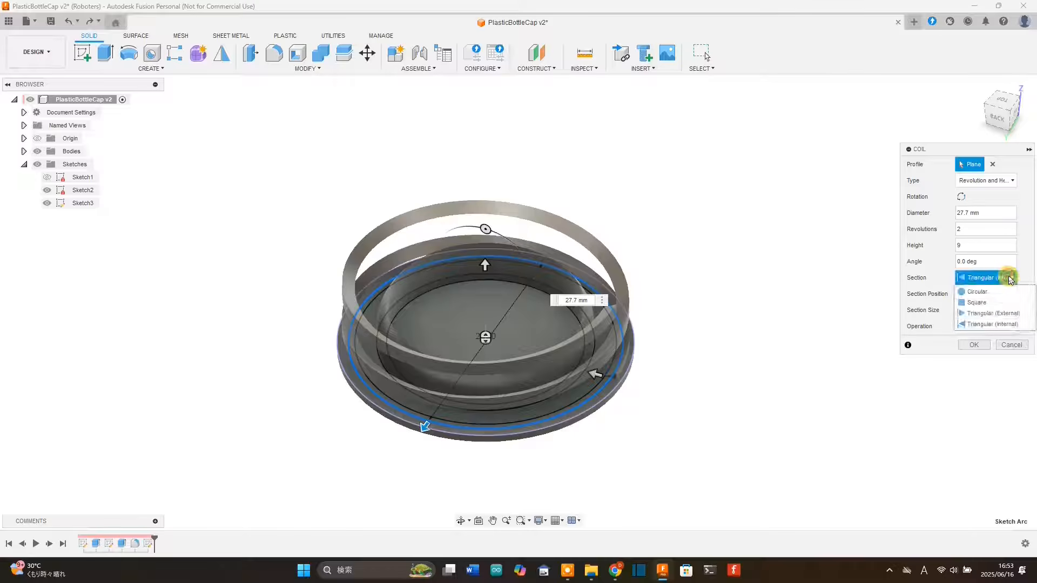
pyautogui.click(991, 303)
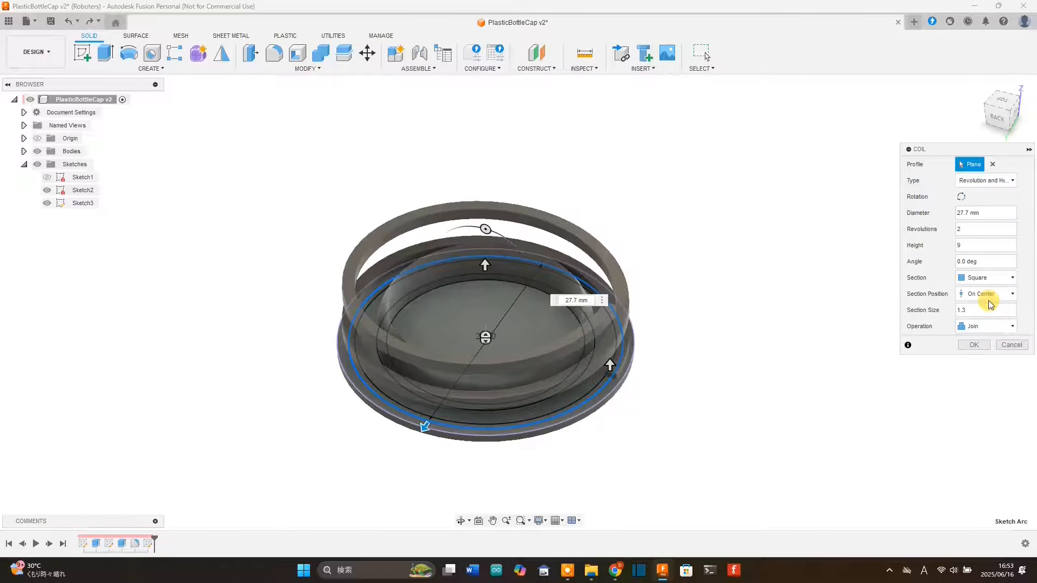
pyautogui.click(973, 344)
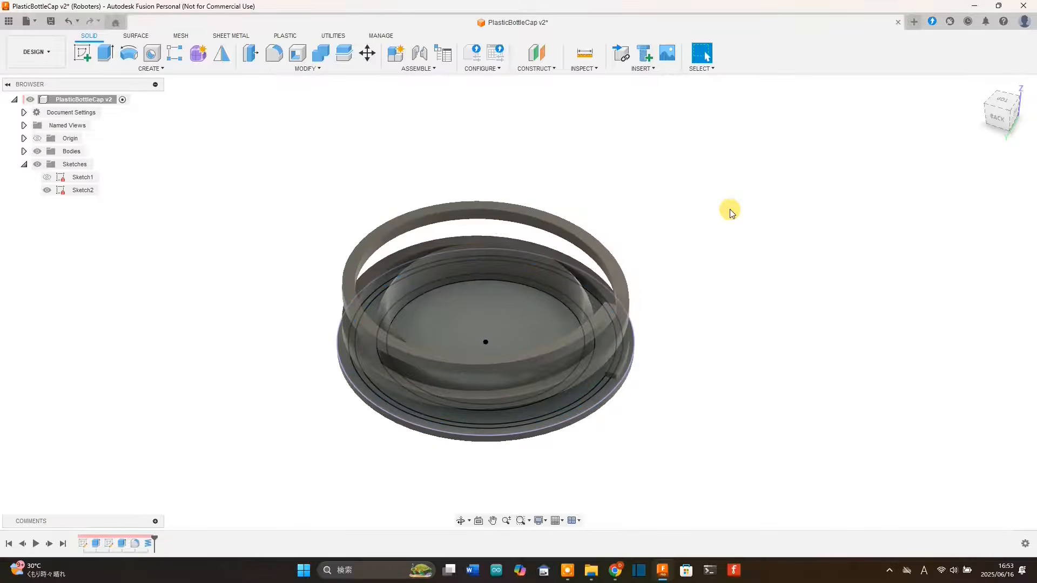
# Start a fillet on the coil thread's upper inner edge with a 0.4 mm radius
pyautogui.scroll(2, 456, 215)
pyautogui.scroll(4, 475, 209)
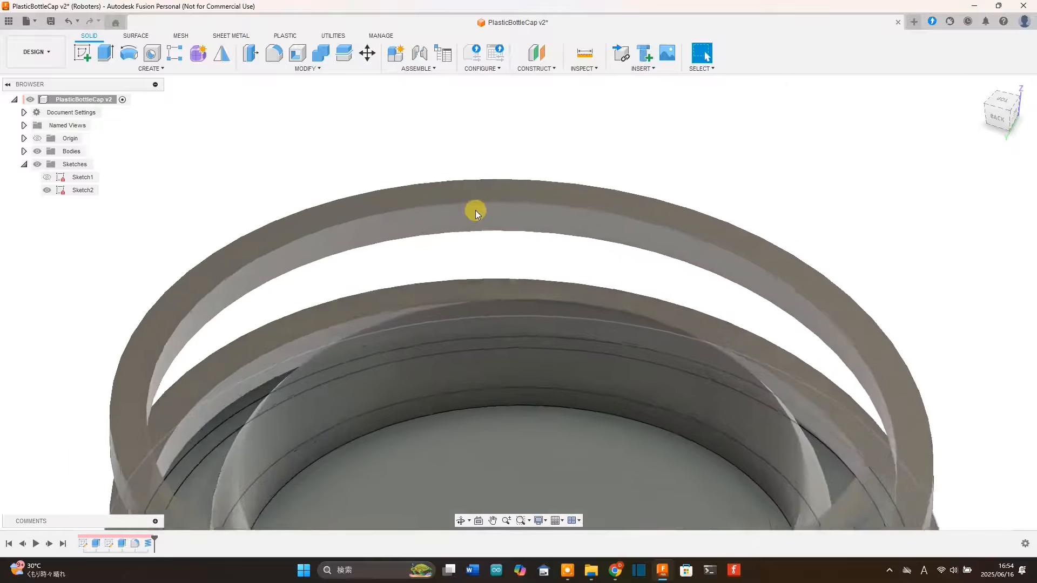
pyautogui.click(481, 201)
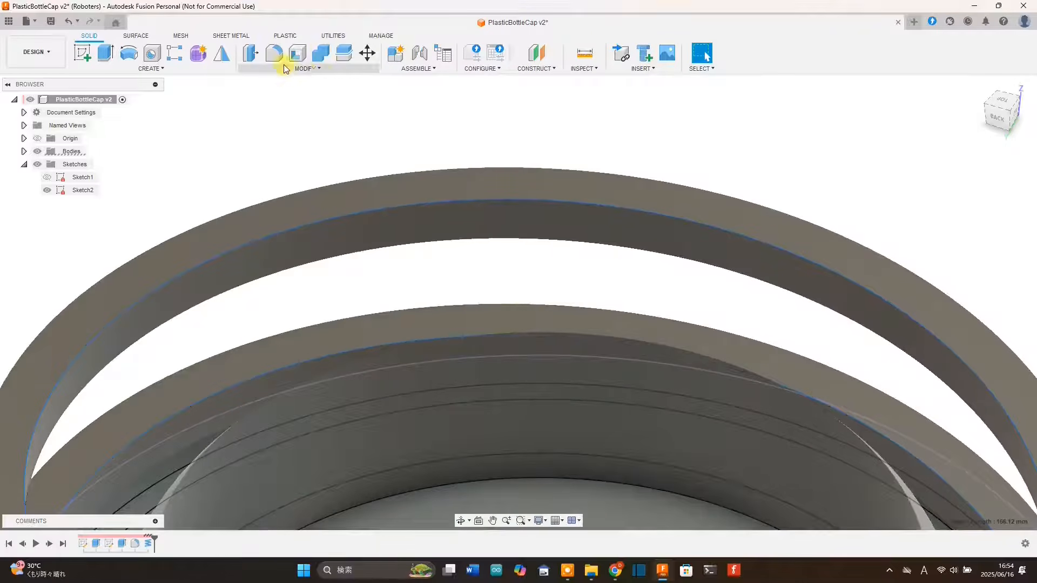
pyautogui.click(274, 54)
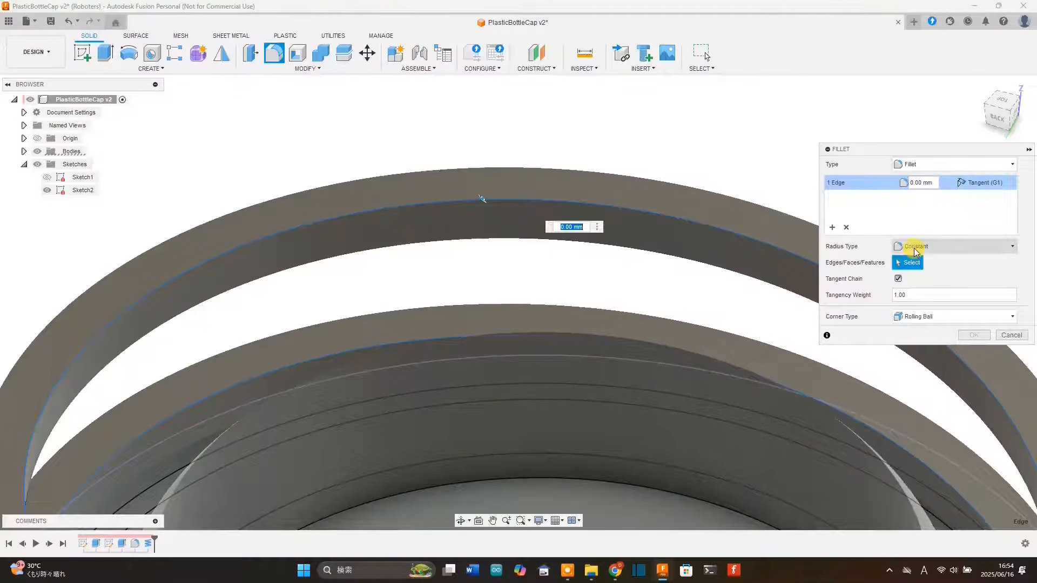
pyautogui.click(933, 182)
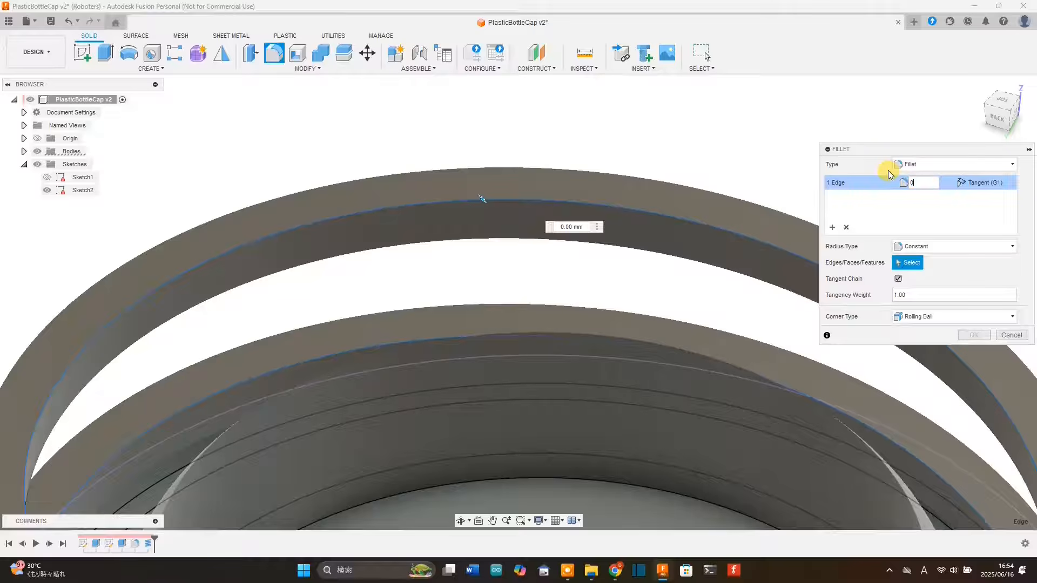
pyautogui.write('0.4')
pyautogui.scroll(-5, 515, 272)
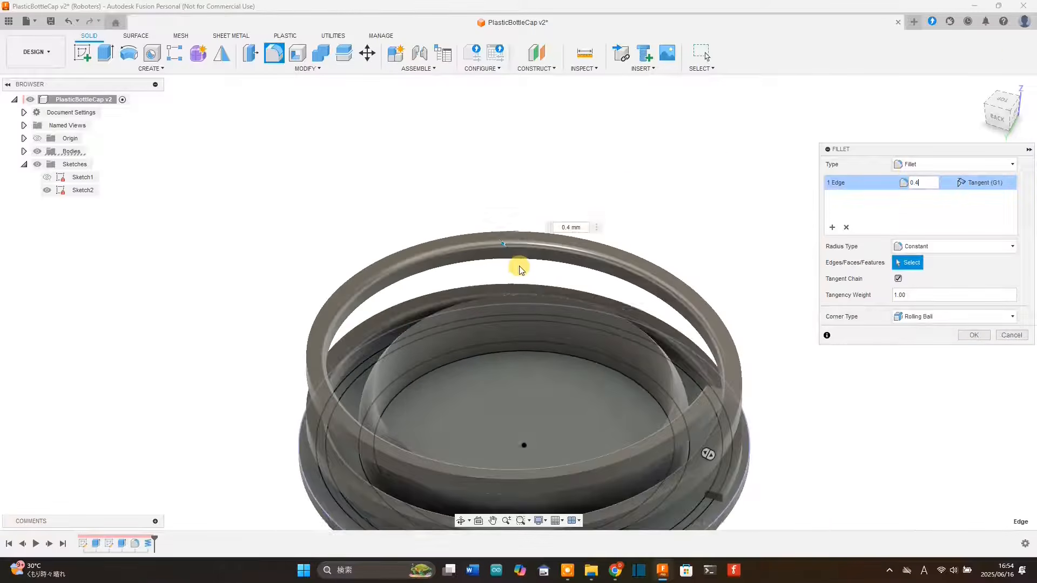
# Add the thread's lower inner edge as a second fillet set with a 0.4 mm radius and apply the fillet
pyautogui.click(989, 110)
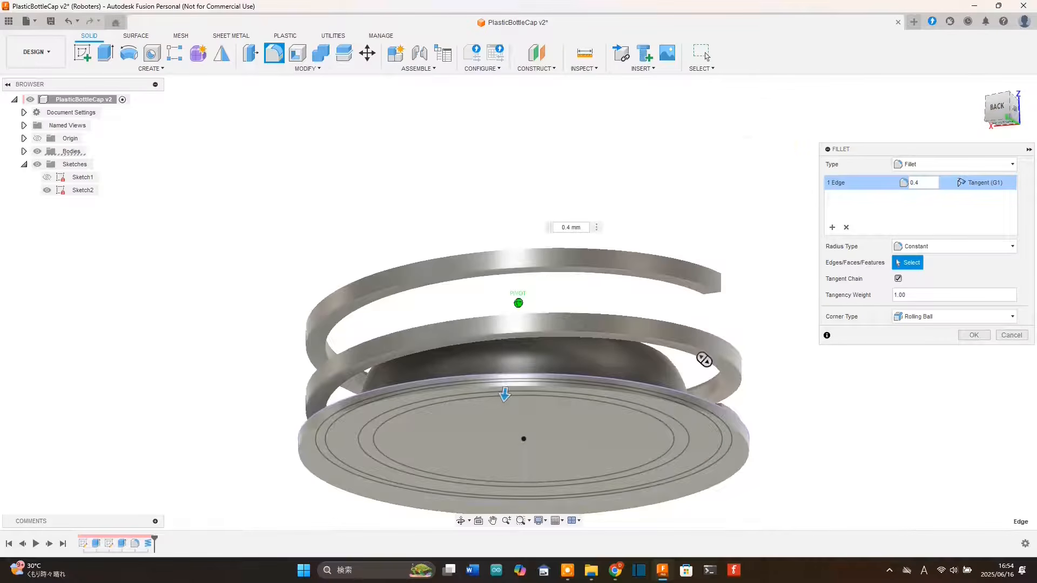
pyautogui.scroll(6, 323, 343)
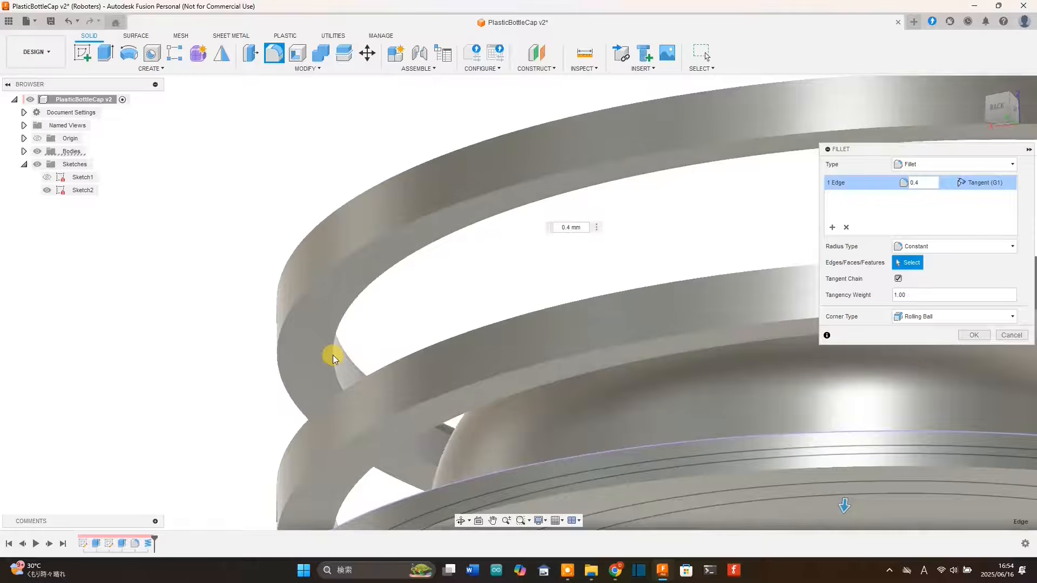
pyautogui.click(830, 228)
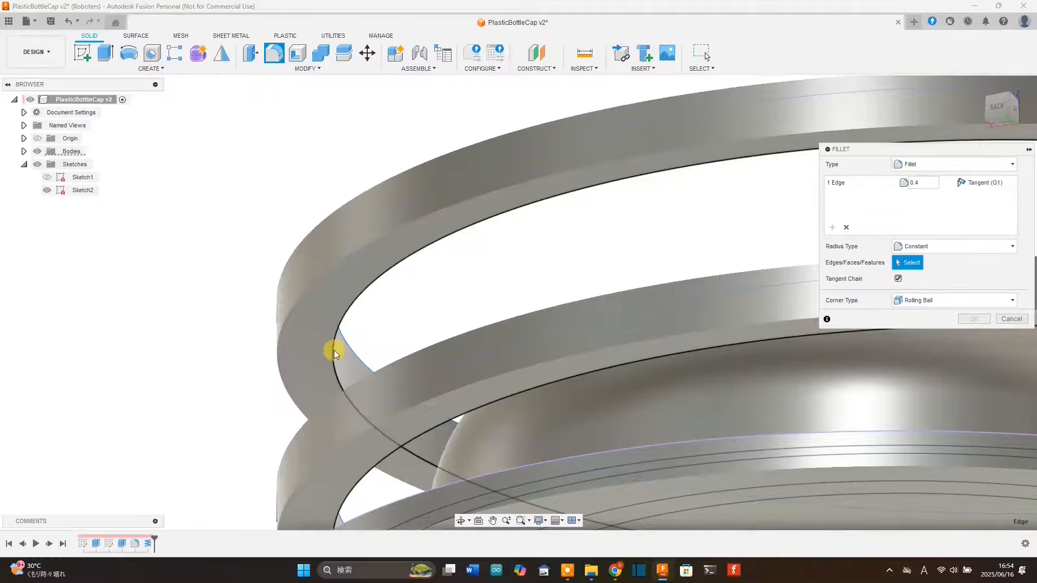
pyautogui.click(334, 350)
pyautogui.write('0.4')
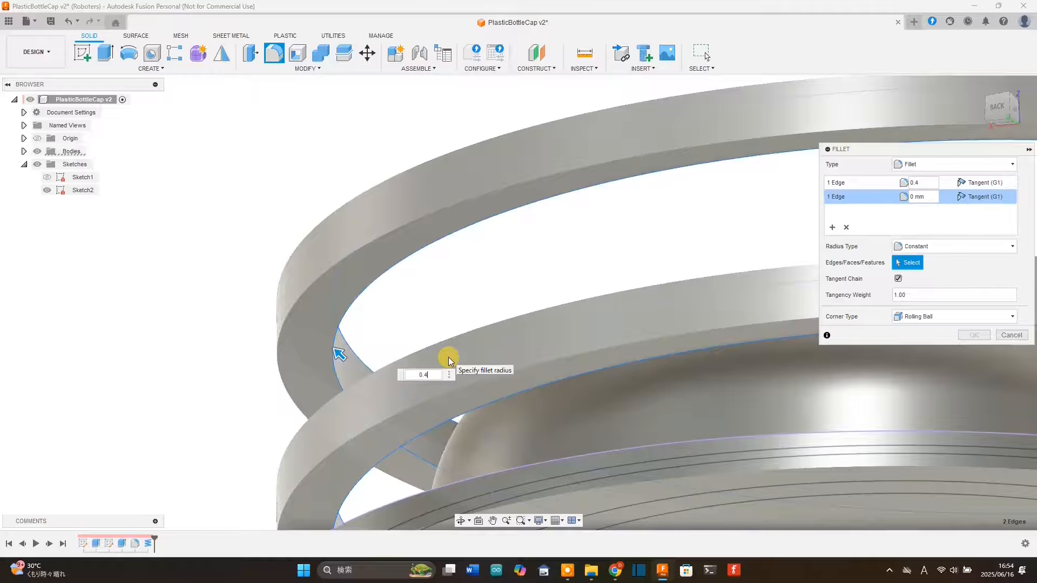
pyautogui.click(971, 336)
# Extrude the outermost ring profile of Sketch2 upward by 13.4-0.85 mm, joining it to the disc as the cap's outer wall
pyautogui.scroll(-5, 435, 241)
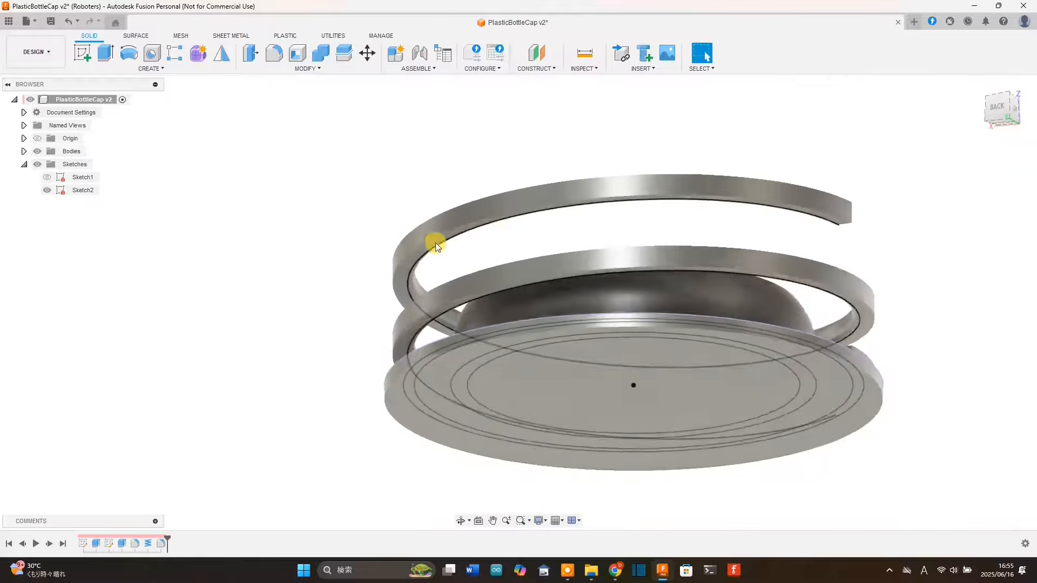
pyautogui.moveTo(994, 106)
pyautogui.mouseDown()
pyautogui.moveTo(975, 114)
pyautogui.moveTo(979, 131)
pyautogui.mouseUp()
pyautogui.scroll(-3, 485, 250)
pyautogui.scroll(-2, 265, 270)
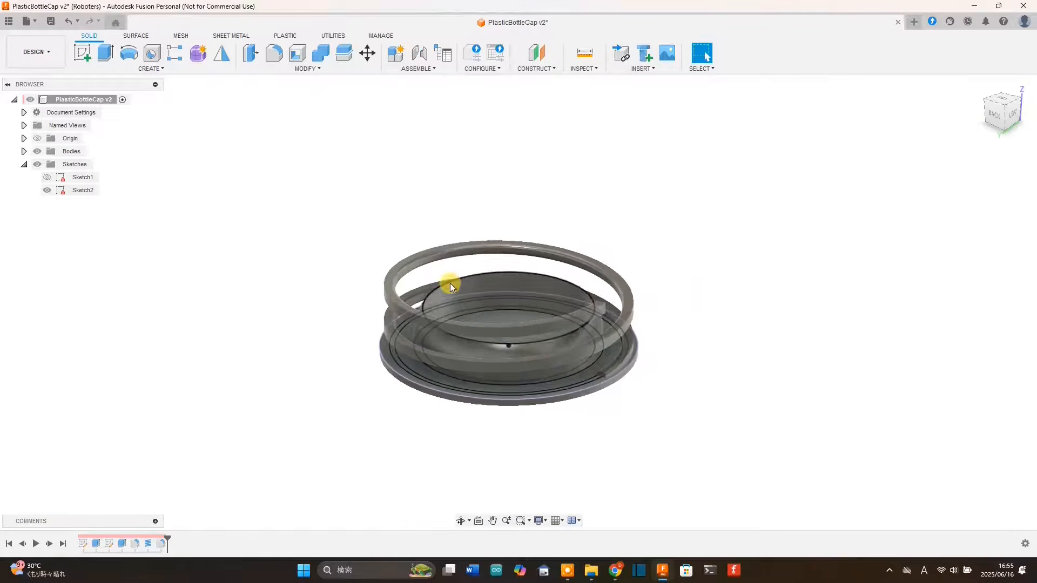
pyautogui.scroll(2, 449, 283)
pyautogui.moveTo(1001, 97); pyautogui.dragTo(975, 112)
pyautogui.scroll(5, 400, 475)
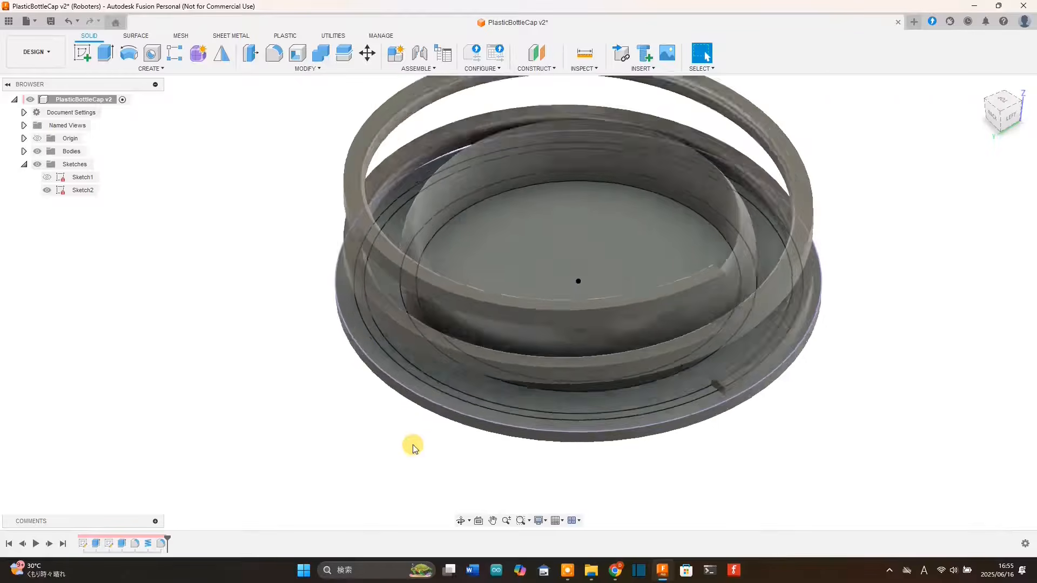
pyautogui.click(432, 375)
pyautogui.scroll(-5, 302, 394)
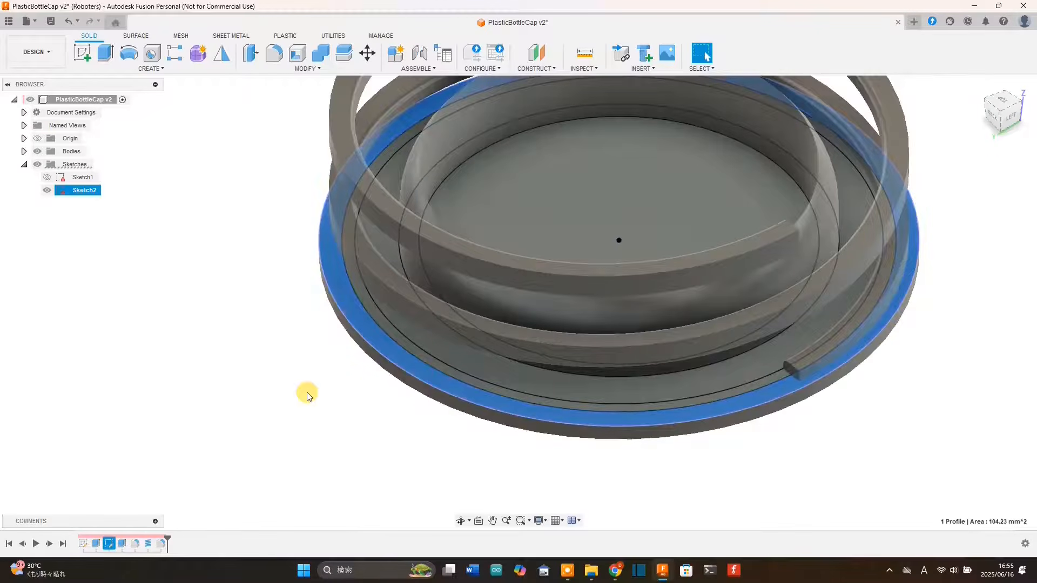
pyautogui.click(105, 52)
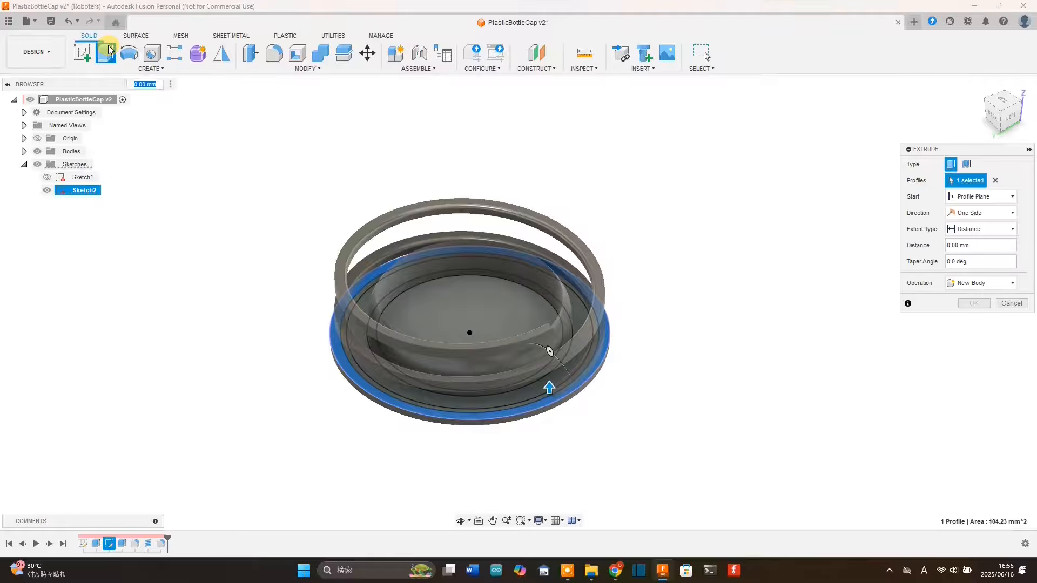
pyautogui.click(969, 244)
pyautogui.write('-0.85')
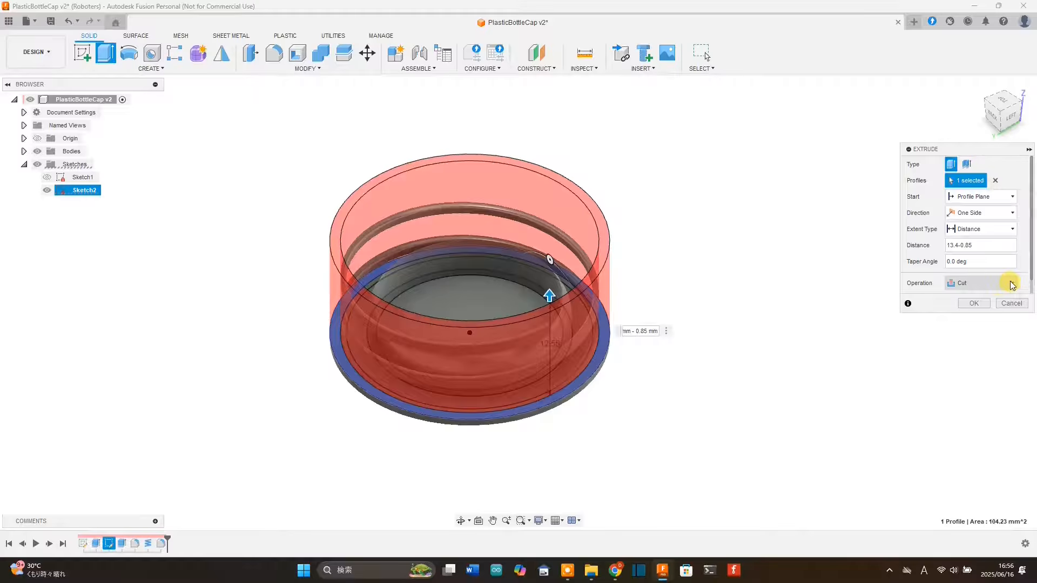
pyautogui.click(1009, 284)
pyautogui.click(980, 296)
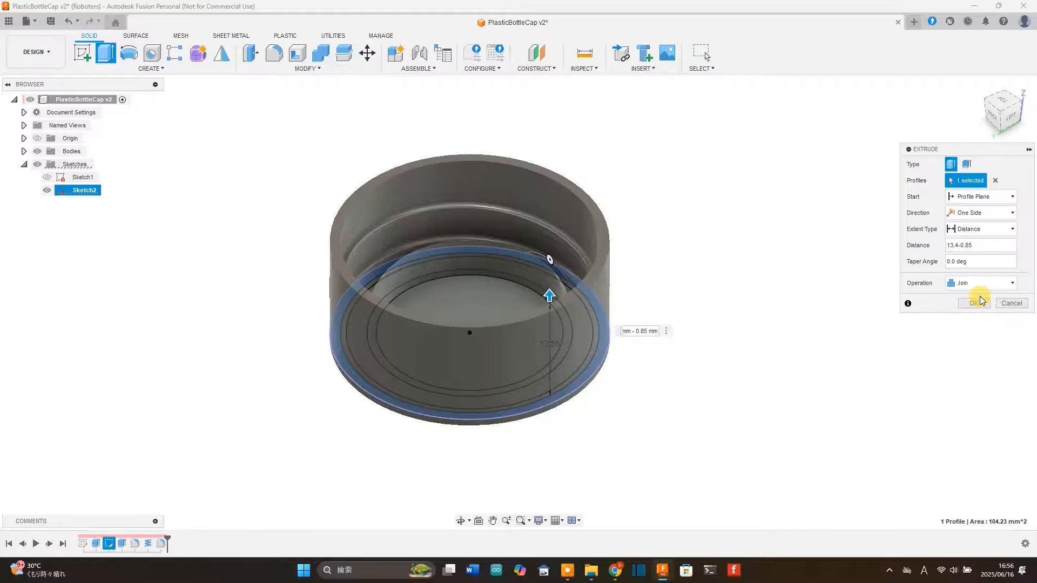
pyautogui.click(974, 303)
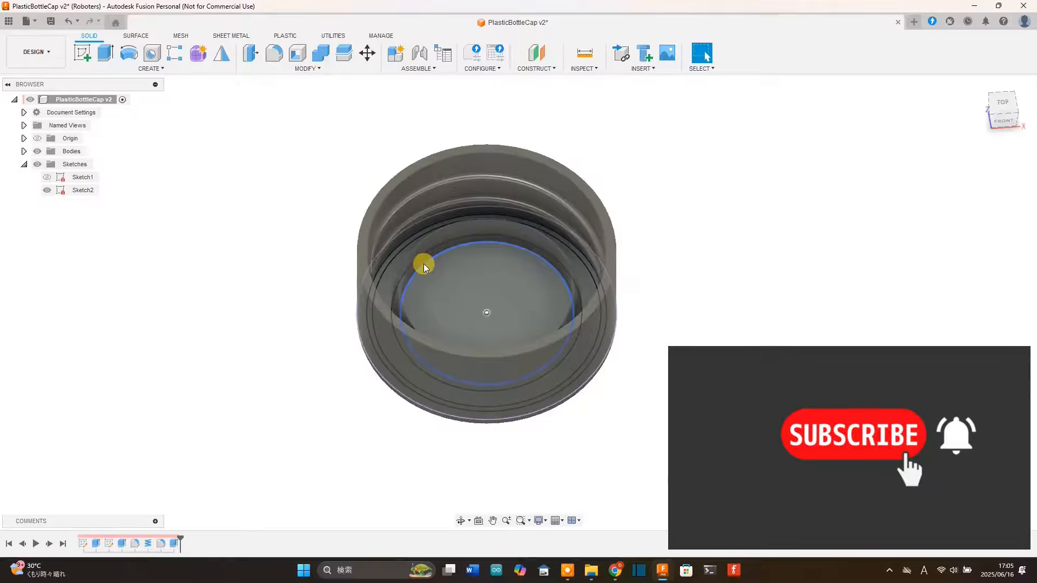
# Hide Body1 and open Sketch2 for editing in the top view
pyautogui.scroll(2, 424, 264)
pyautogui.click(1005, 105)
pyautogui.click(25, 151)
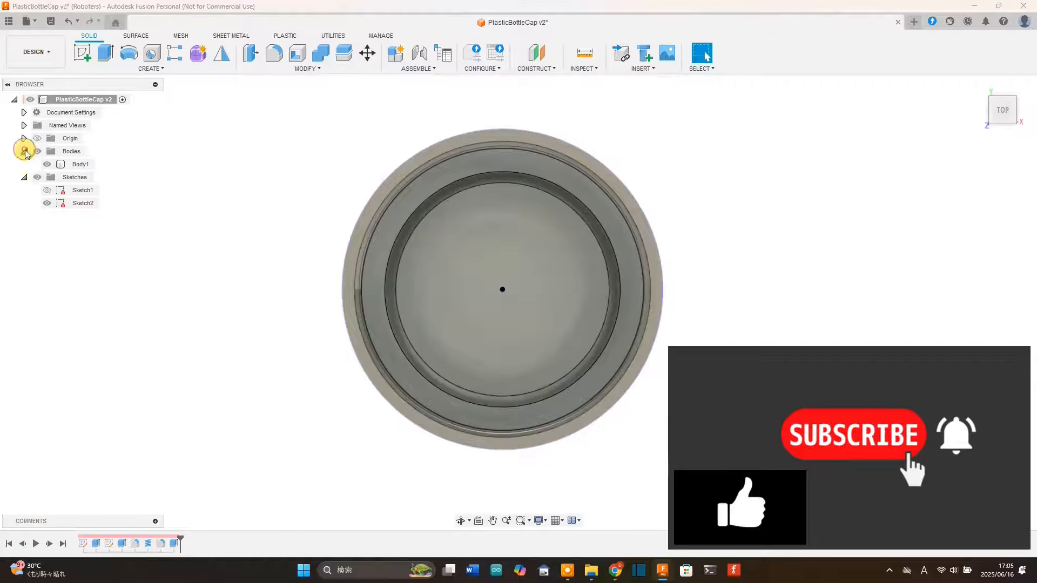
pyautogui.click(47, 164)
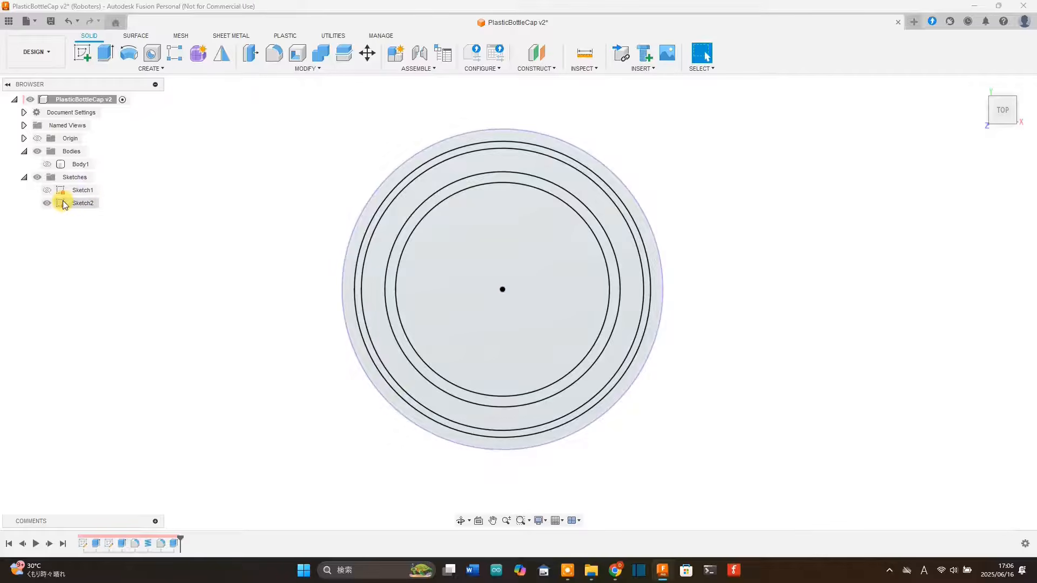
pyautogui.rightClick(63, 204)
pyautogui.click(97, 250)
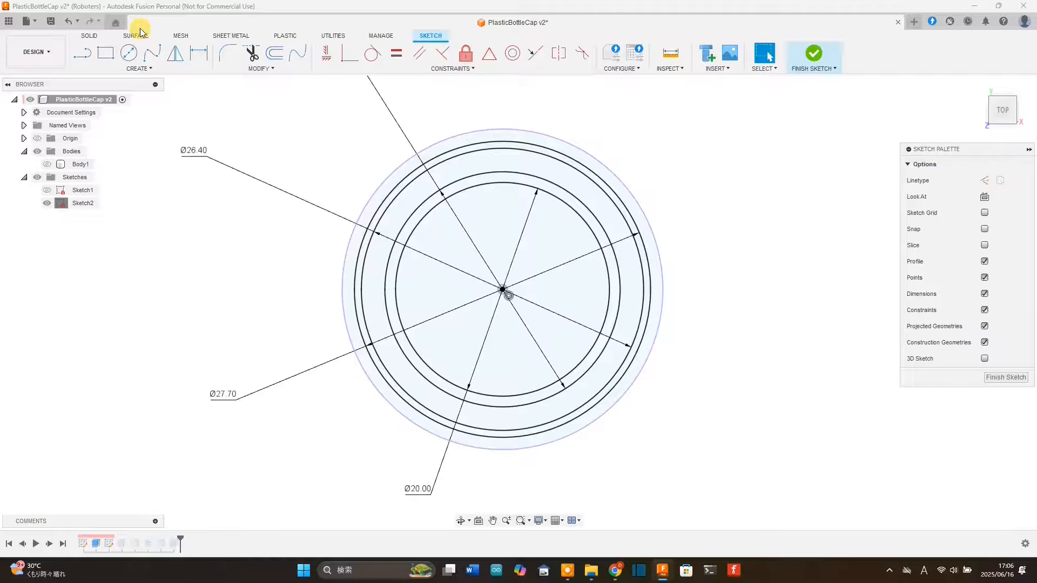
# Draw a vertical line and a line slanted clockwise from it, both from the centre point to the 27.7 mm circle
pyautogui.click(90, 56)
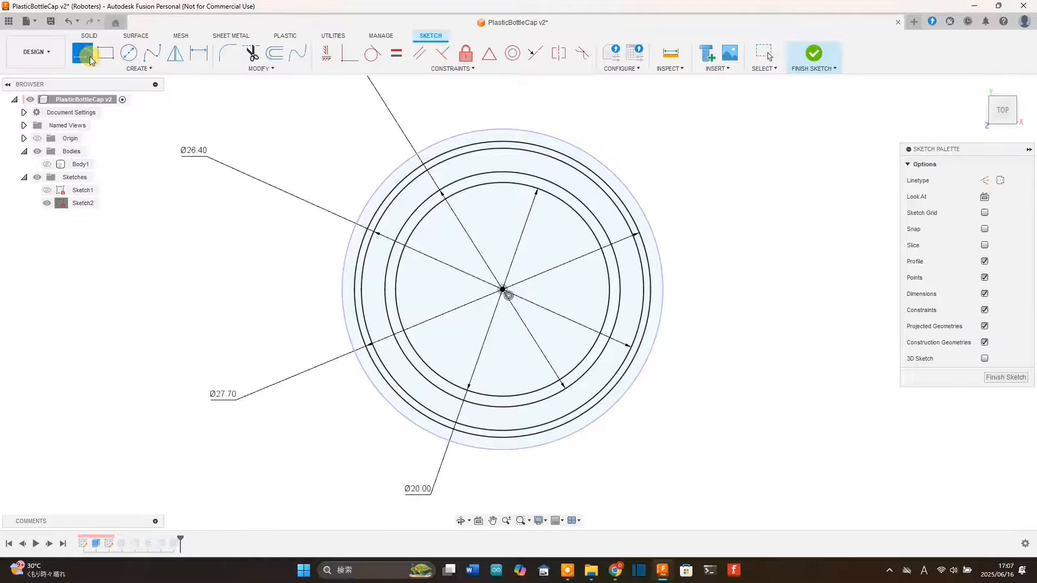
pyautogui.click(503, 289)
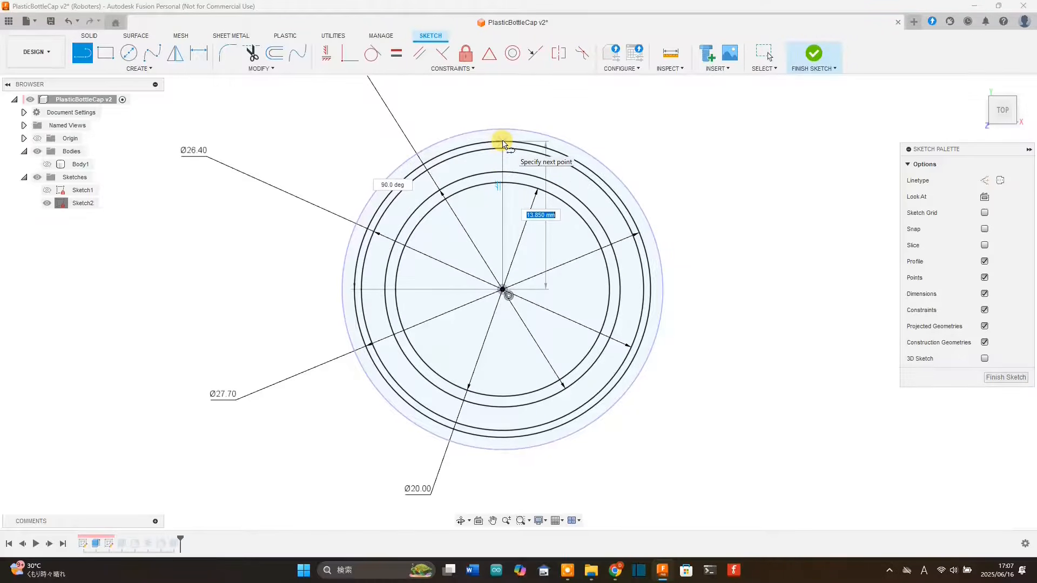
pyautogui.click(503, 143)
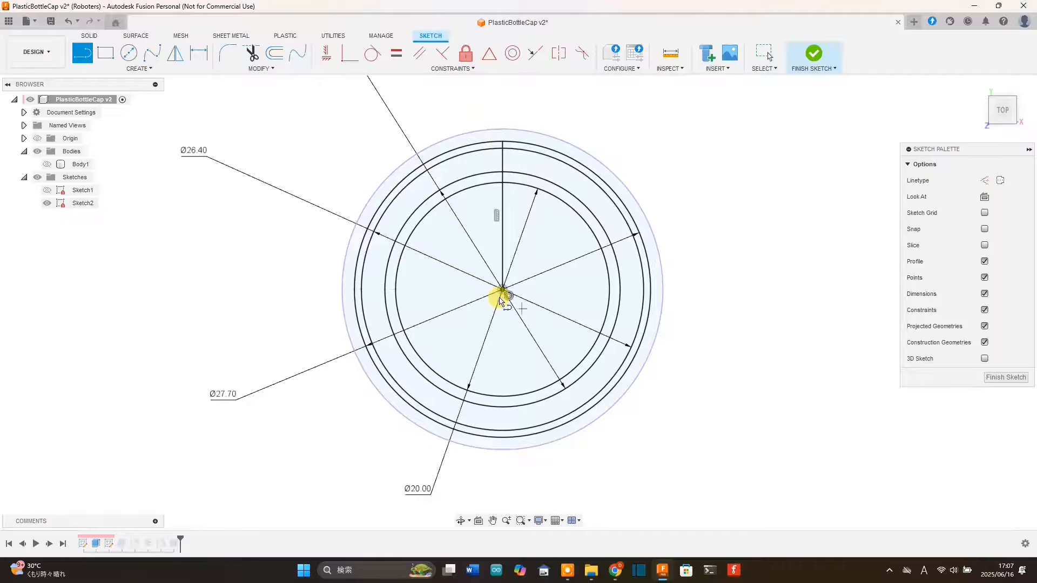
pyautogui.click(502, 289)
pyautogui.click(553, 156)
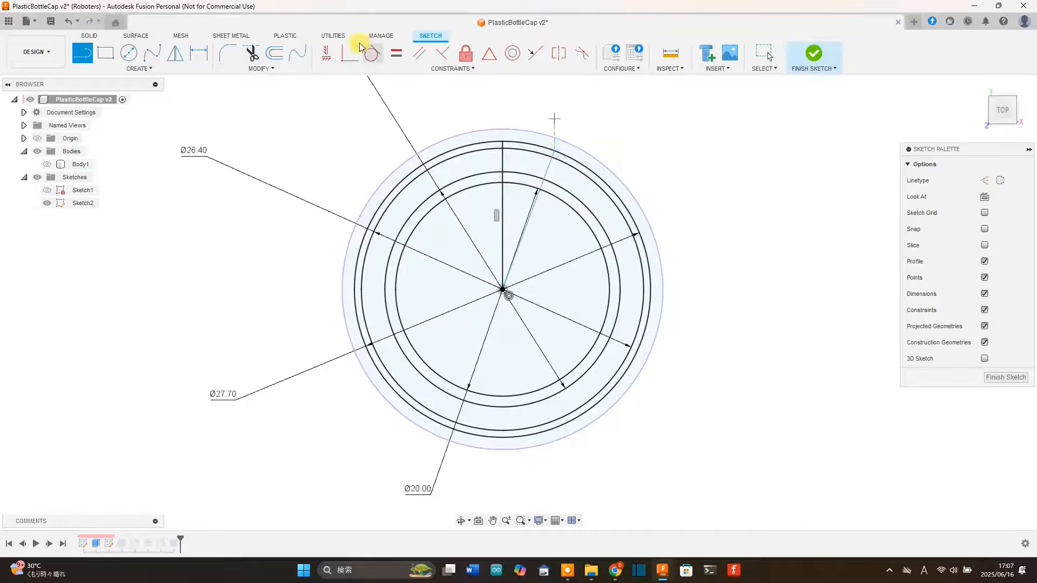
# Dimension the angle between the vertical and slanted lines as 30 degrees
pyautogui.press('d')
pyautogui.click(504, 204)
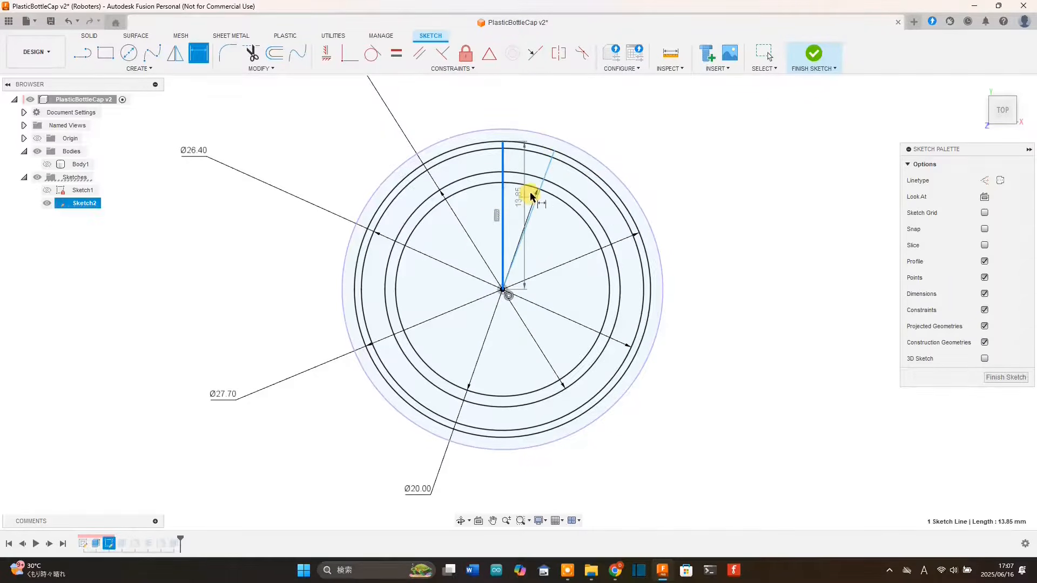
pyautogui.click(548, 174)
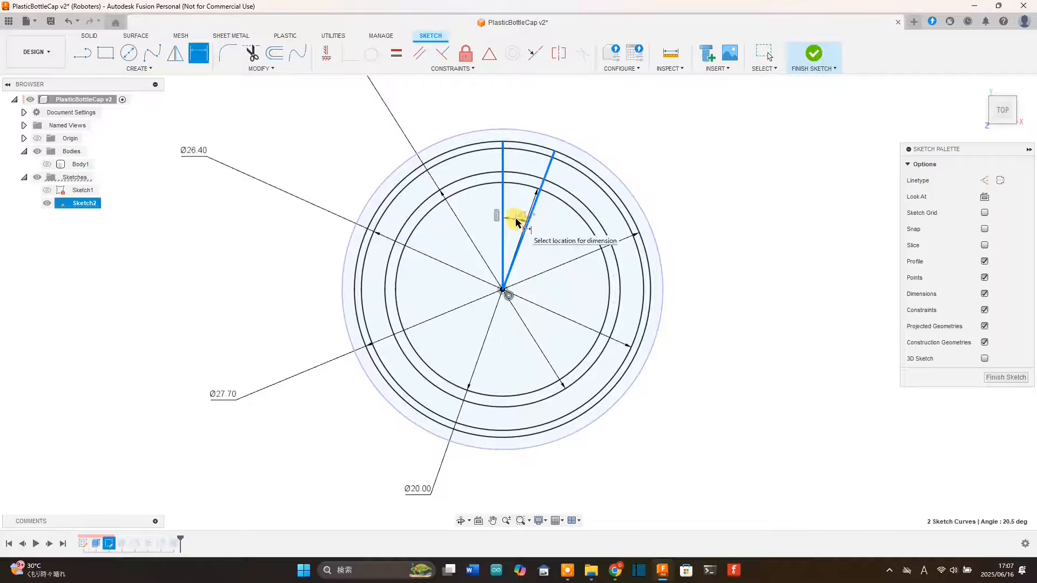
pyautogui.click(510, 215)
pyautogui.write('30')
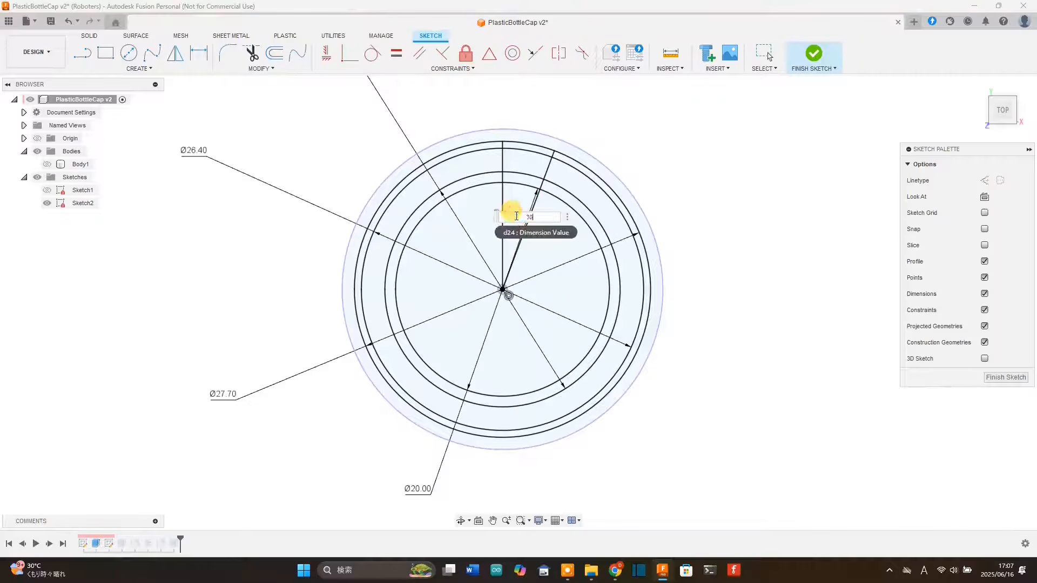
pyautogui.press('Return')
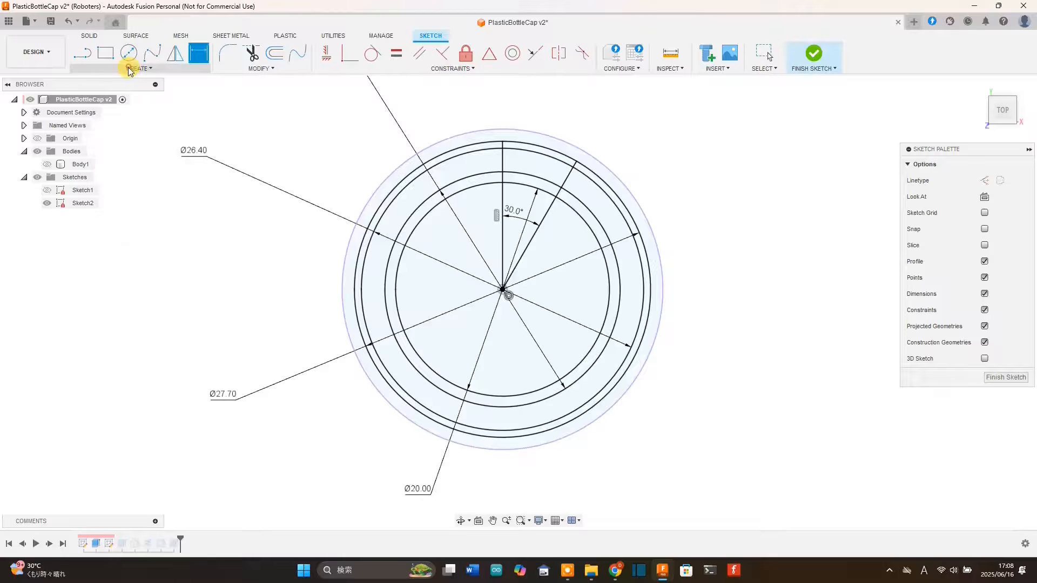
# Circular-pattern the slanted line around the sketch centre with full distribution and a quantity of 12, and finish the sketch
pyautogui.click(129, 69)
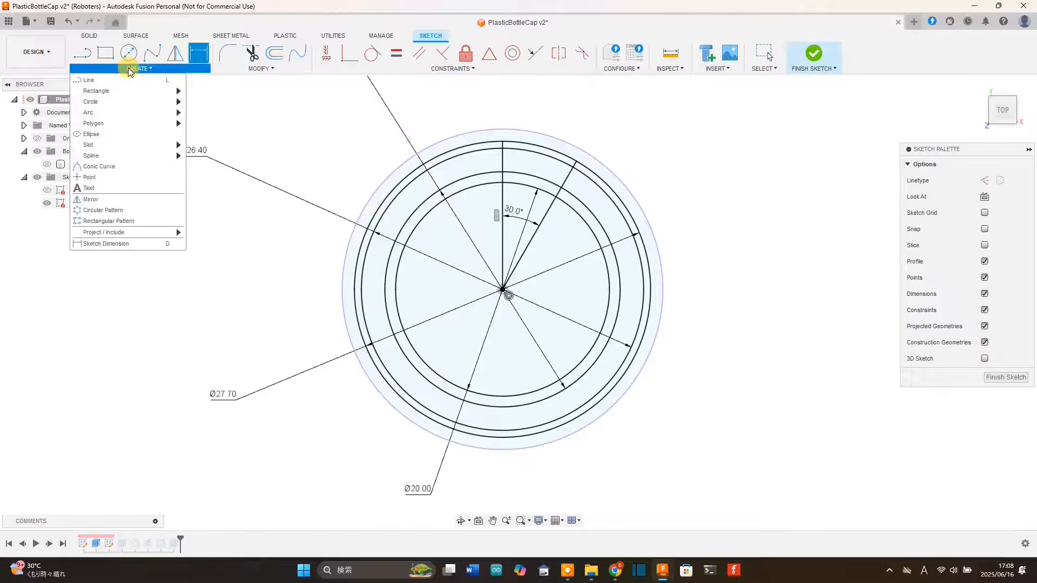
pyautogui.click(103, 210)
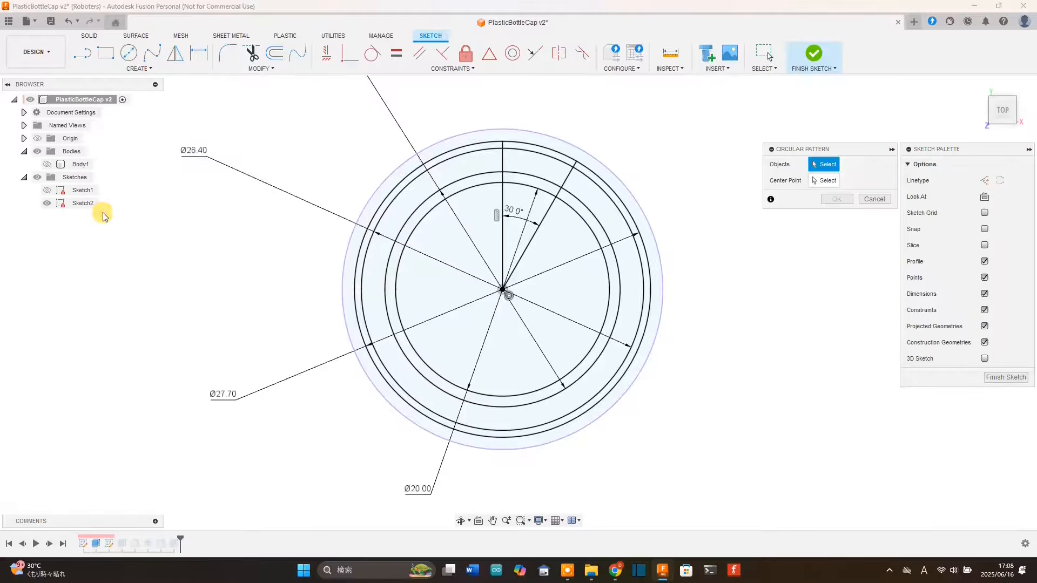
pyautogui.click(553, 210)
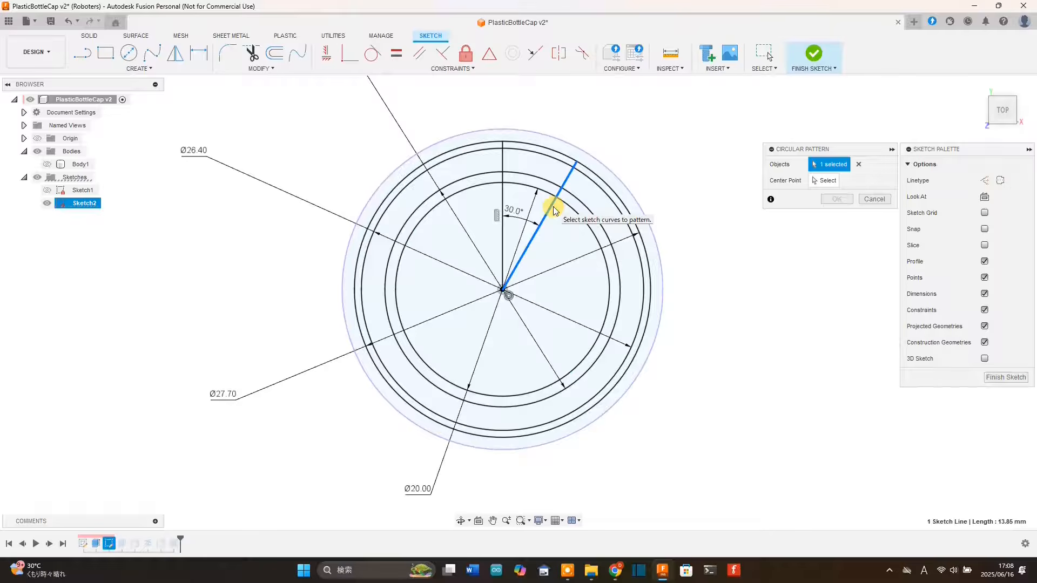
pyautogui.click(815, 181)
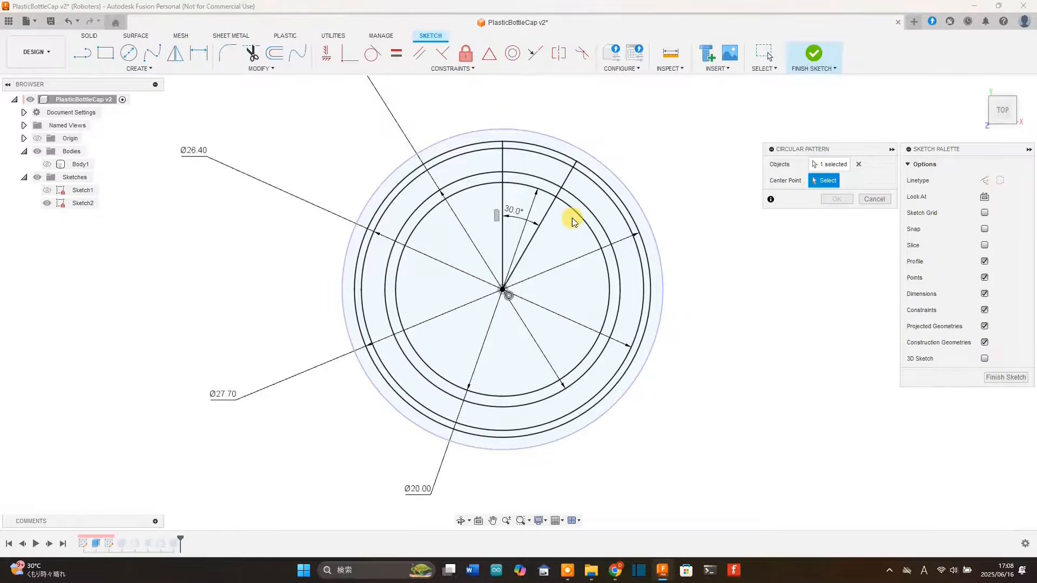
pyautogui.click(503, 290)
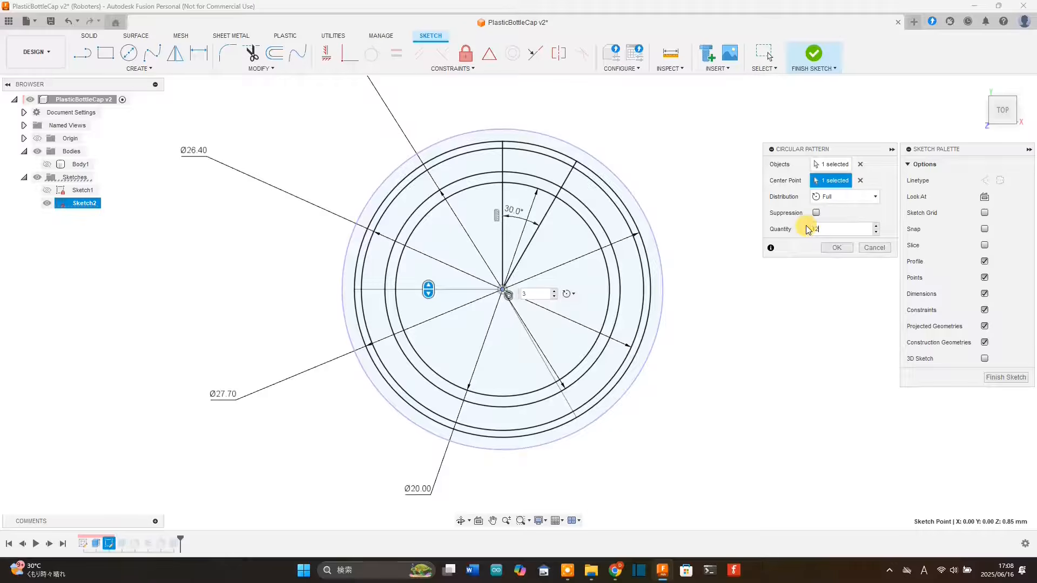
pyautogui.click(835, 250)
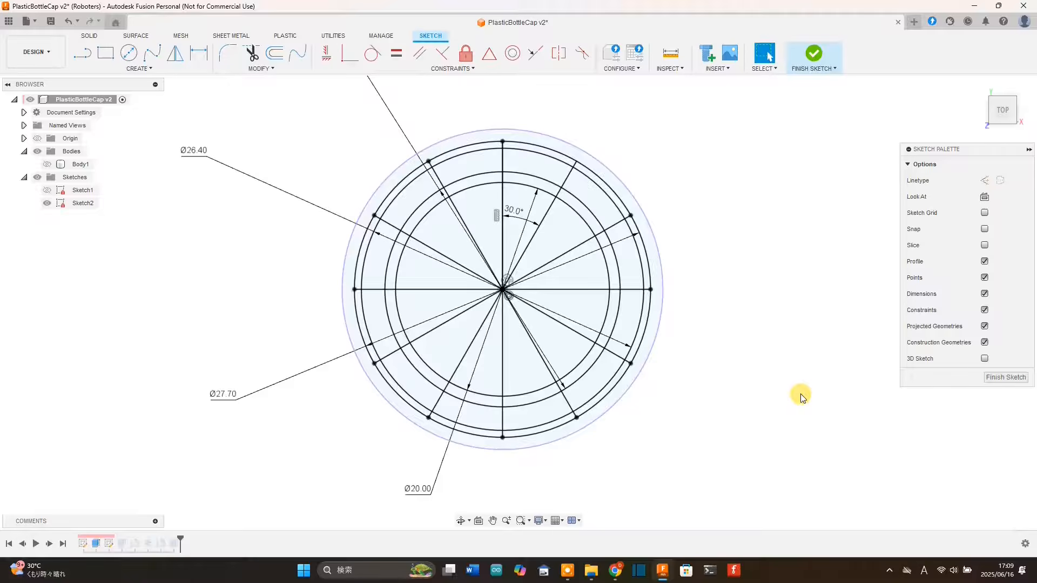
pyautogui.click(814, 52)
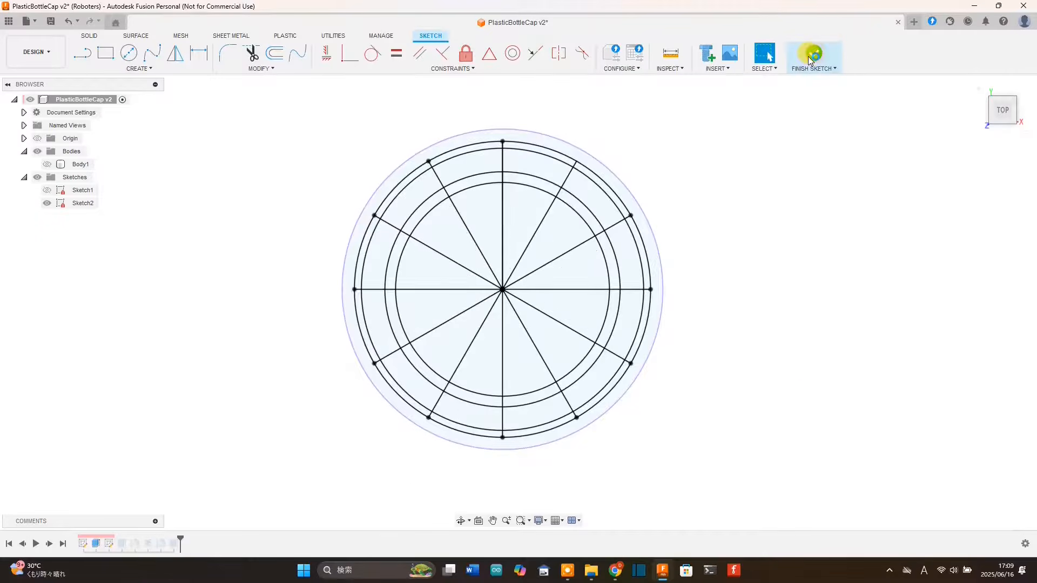
# Show Body1 again and start an extrusion with the Cut operation
pyautogui.click(47, 165)
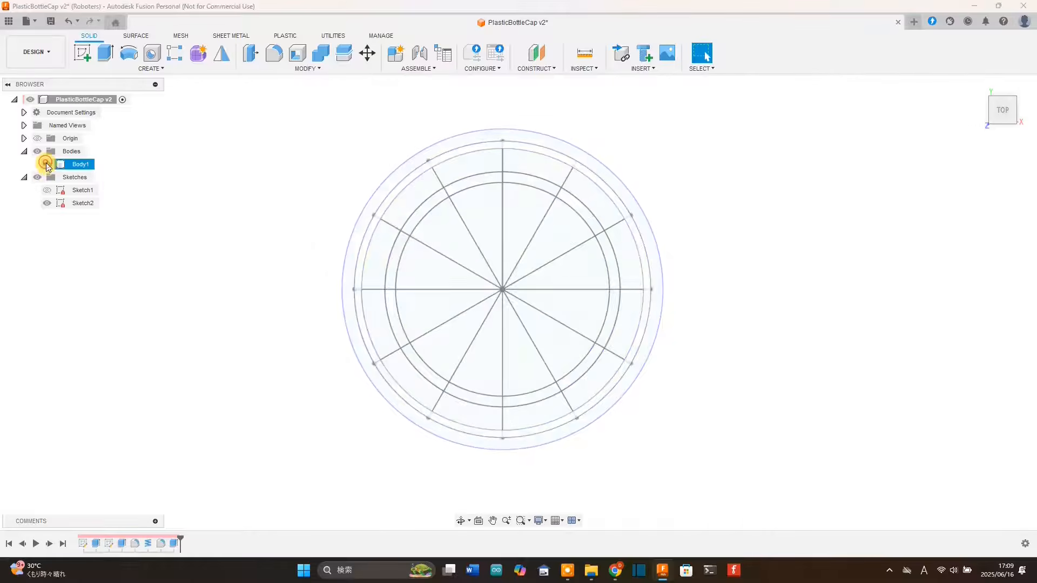
pyautogui.moveTo(999, 109)
pyautogui.mouseDown()
pyautogui.moveTo(981, 85)
pyautogui.moveTo(989, 88)
pyautogui.mouseUp()
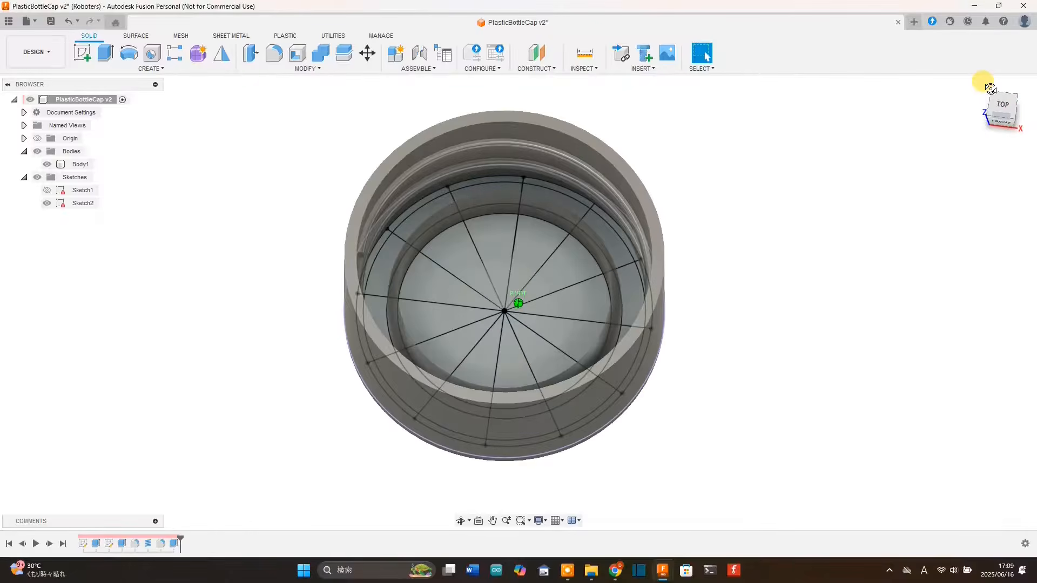
pyautogui.click(104, 54)
pyautogui.click(998, 251)
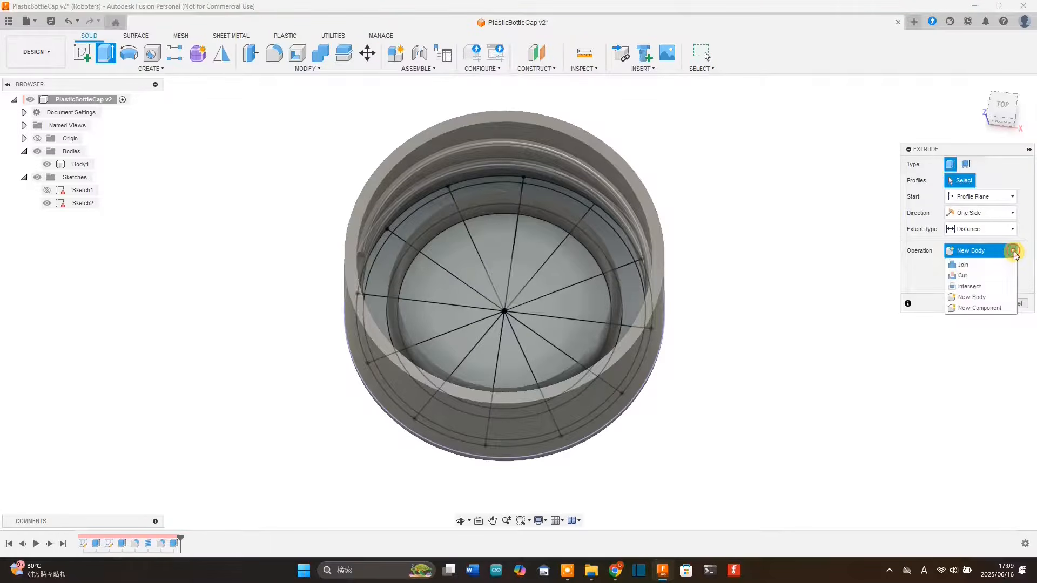
pyautogui.click(963, 277)
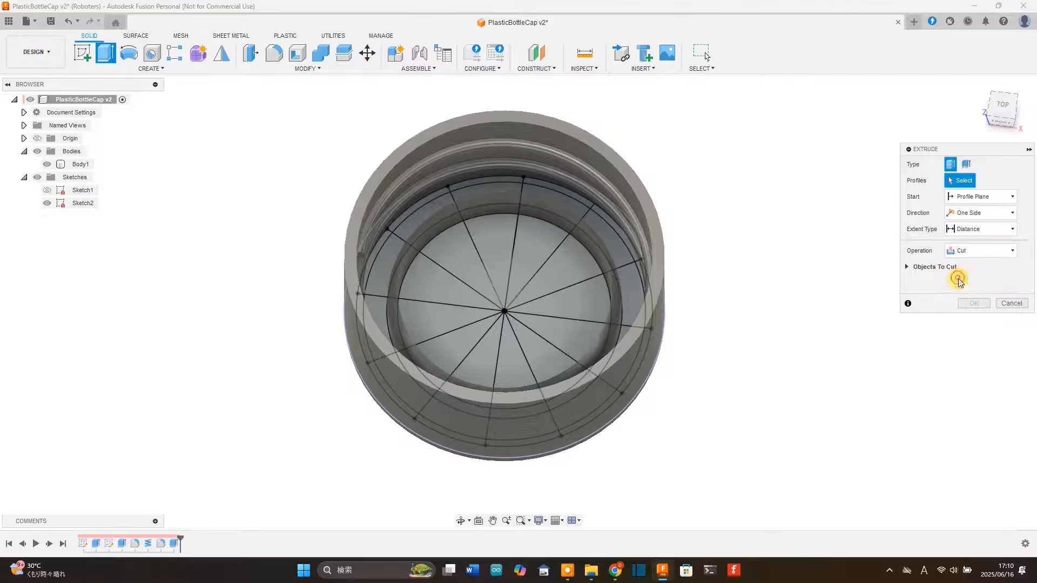
# Select six alternating segments of the thin ring between the 26.4 mm and 27.7 mm circles as the cut profiles
pyautogui.scroll(3, 473, 185)
pyautogui.click(473, 185)
pyautogui.click(710, 233)
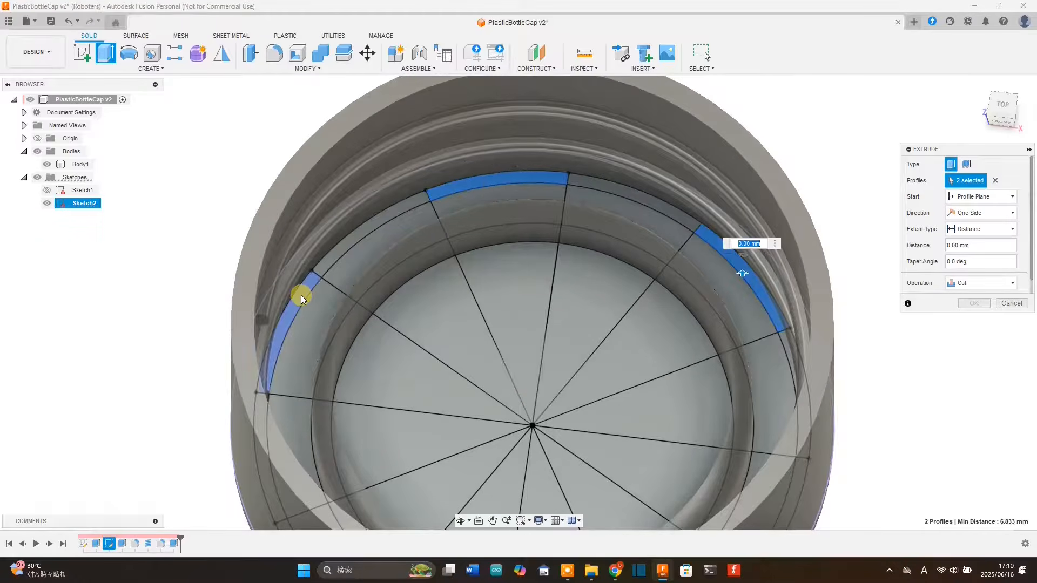
pyautogui.click(301, 294)
pyautogui.scroll(-5, 427, 267)
pyautogui.keyDown('shift'); pyautogui.moveTo(427, 268); pyautogui.dragTo(793, 255, button='middle'); pyautogui.keyUp('shift')
pyautogui.scroll(3, 606, 250)
pyautogui.click(620, 259)
pyautogui.click(194, 169)
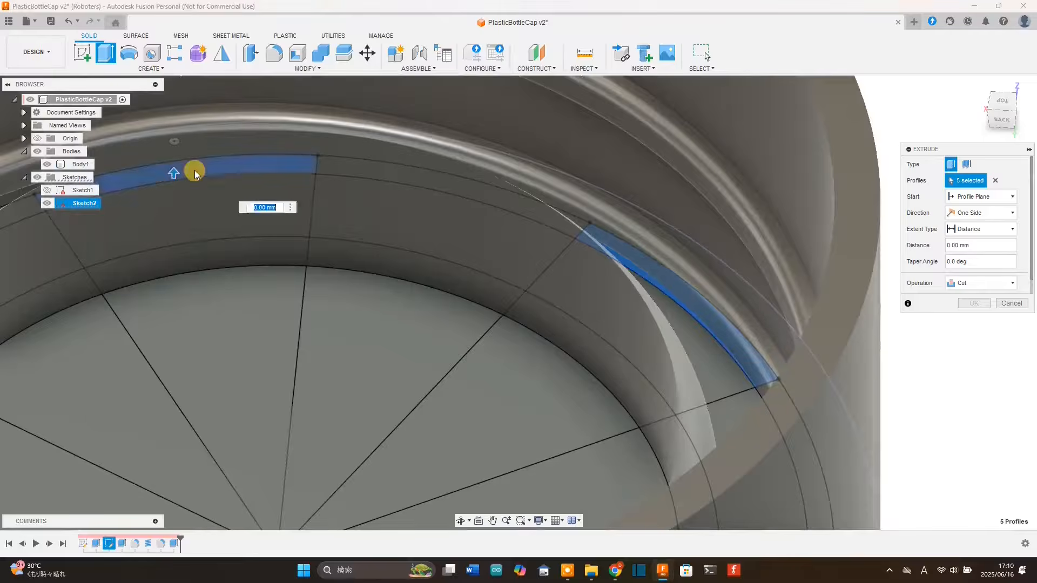
pyautogui.scroll(-2, 242, 279)
pyautogui.click(243, 280)
pyautogui.scroll(-2, 613, 307)
pyautogui.scroll(1, 562, 289)
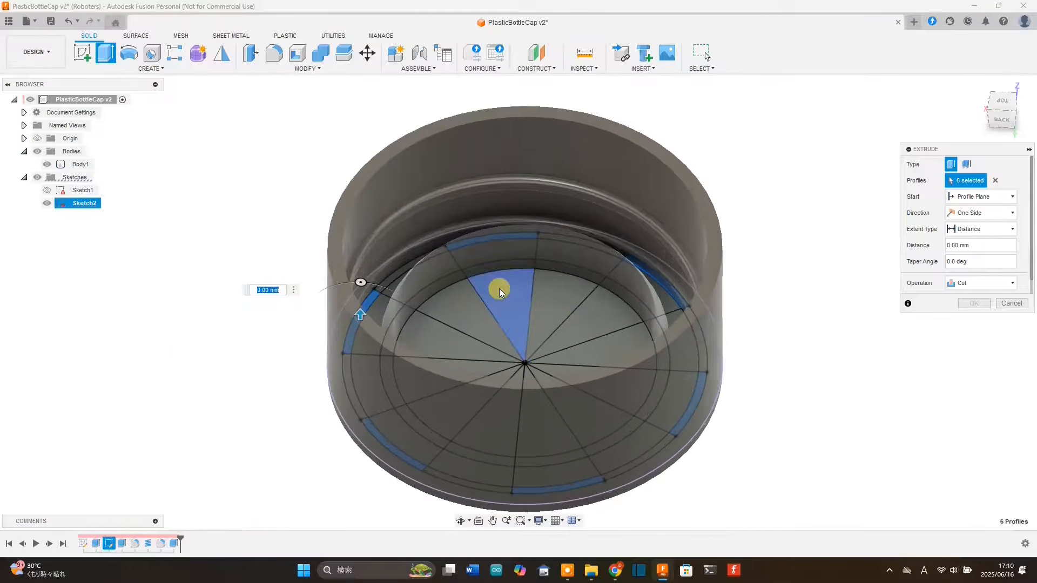
# Cut the six selected ring segments 9.5 mm upward through the thread and hide Sketch2
pyautogui.click(969, 245)
pyautogui.write('9.5')
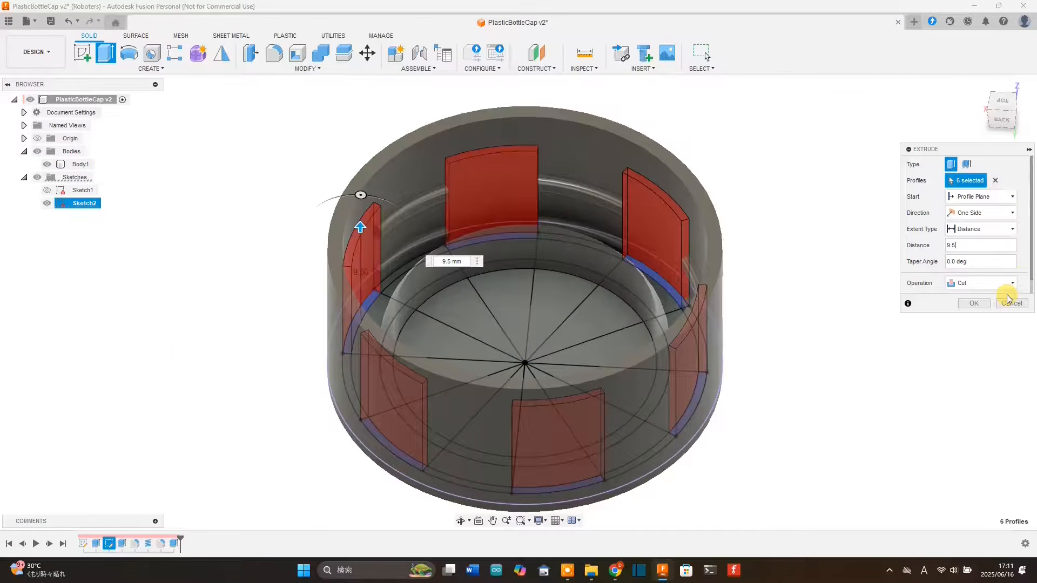
pyautogui.click(974, 304)
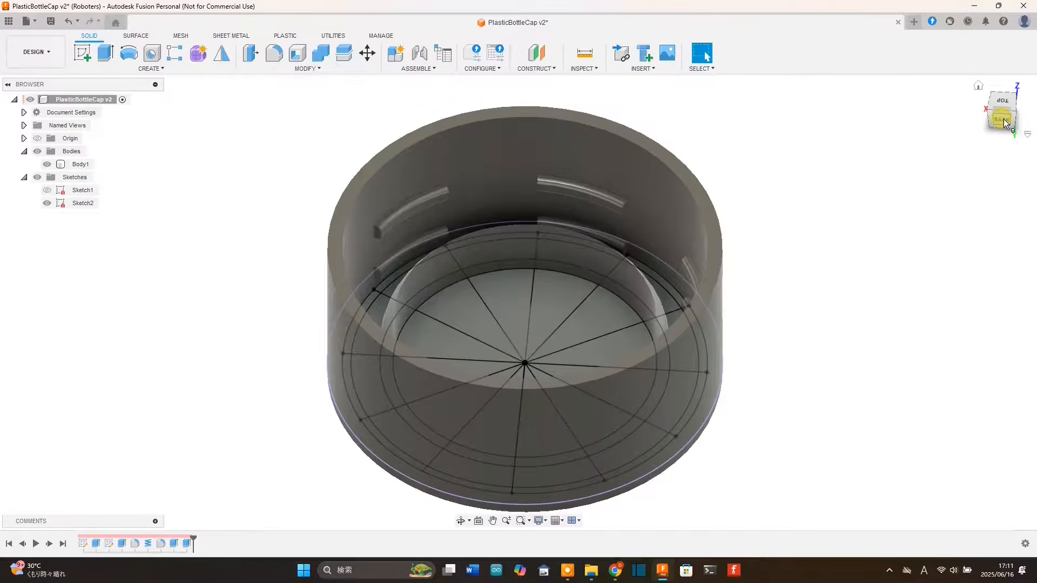
pyautogui.click(47, 203)
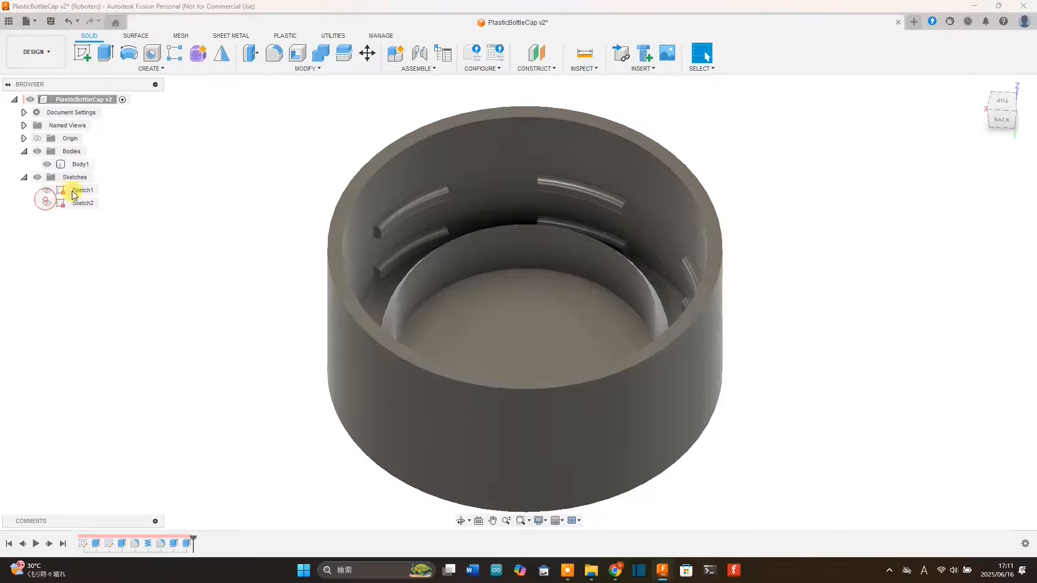
pyautogui.moveTo(1004, 120)
pyautogui.mouseDown()
pyautogui.moveTo(1032, 112)
pyautogui.moveTo(1006, 124)
pyautogui.mouseUp()
pyautogui.scroll(-1, 553, 132)
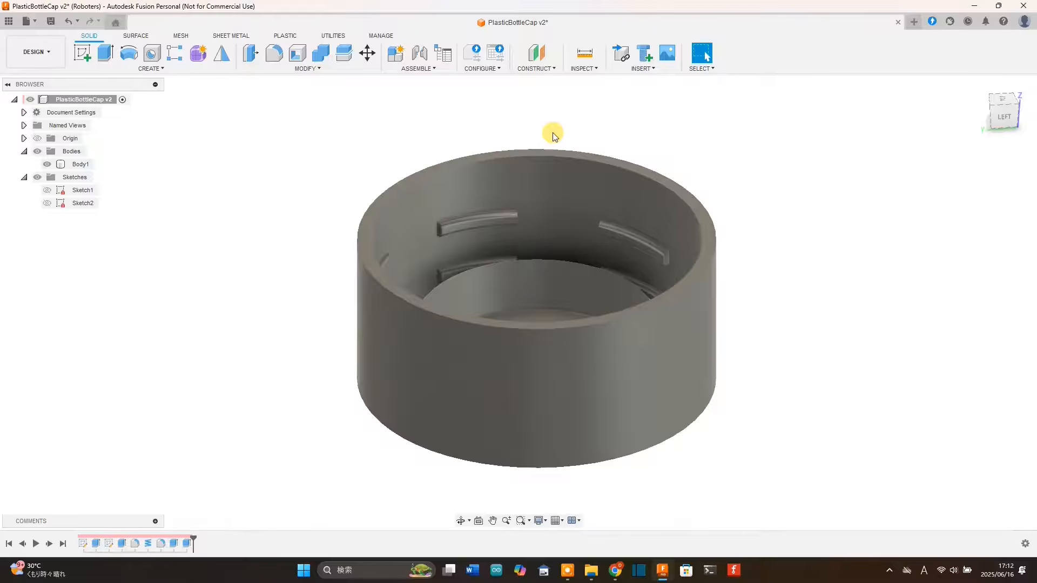
# Edit the coil thread feature and set its revolutions to 2.5
pyautogui.scroll(-1, 551, 130)
pyautogui.rightClick(145, 545)
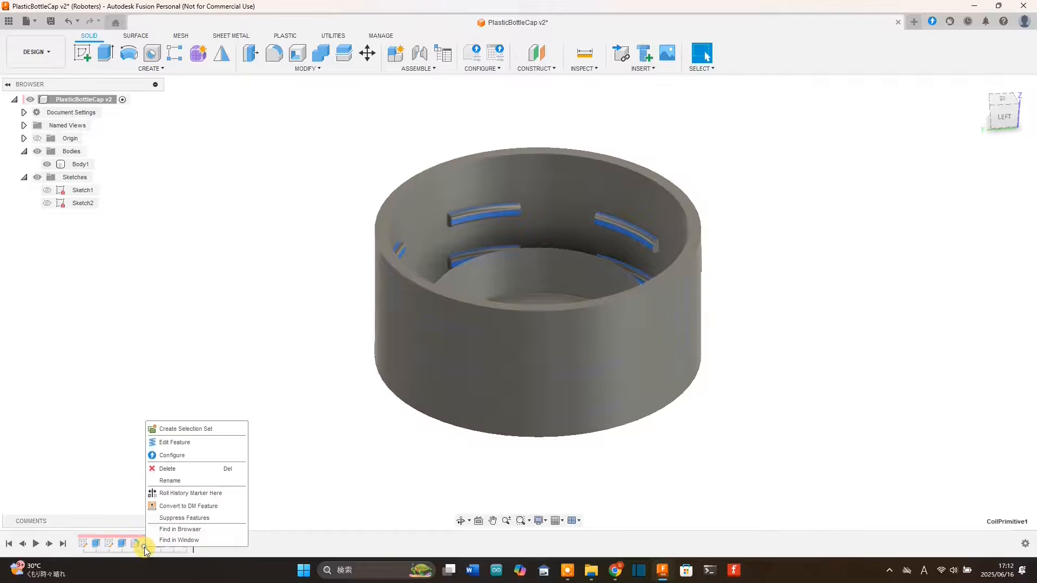
pyautogui.click(161, 443)
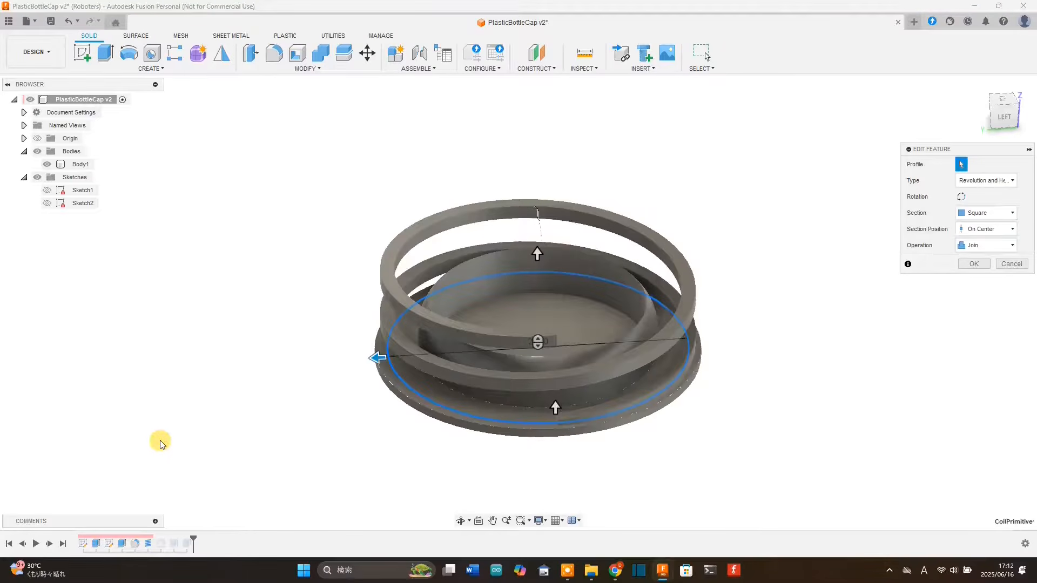
pyautogui.click(972, 230)
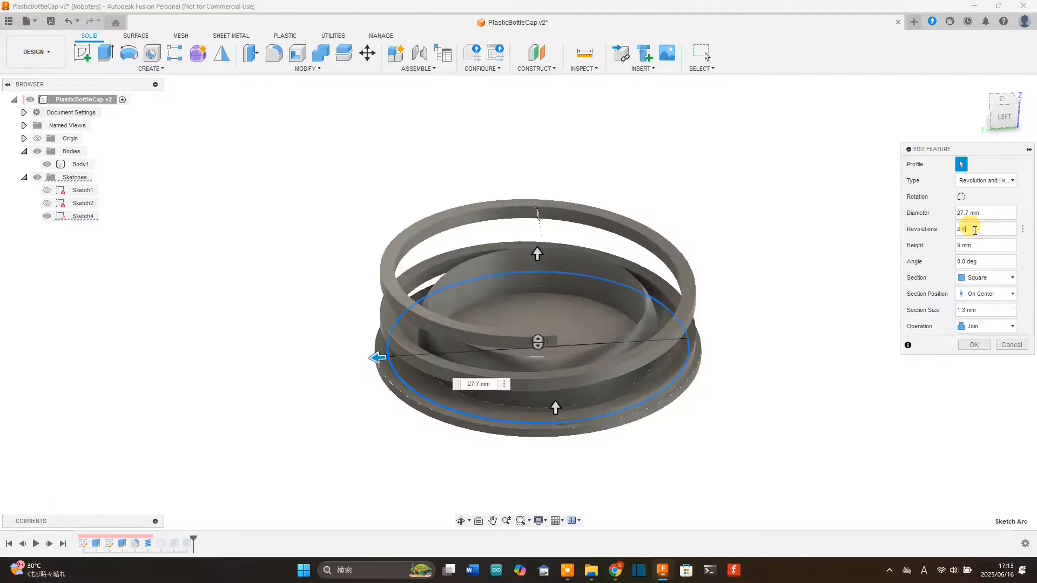
pyautogui.write('.5')
pyautogui.click(974, 344)
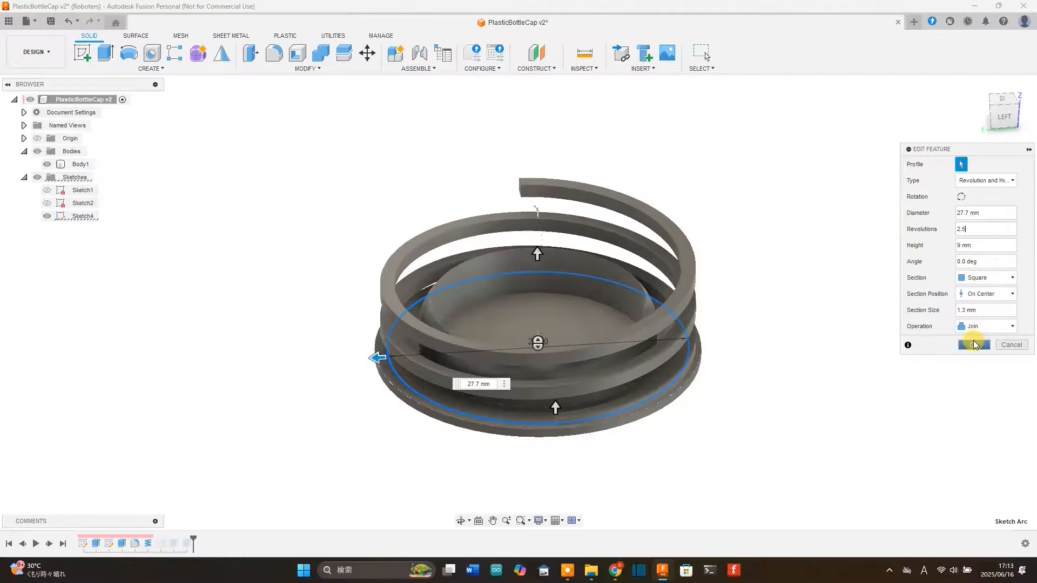
# Set the camera to Perspective and fillet the outer edge of the cap's flat bottom face with a 1 mm radius
pyautogui.moveTo(1004, 115)
pyautogui.mouseDown()
pyautogui.moveTo(937, 123)
pyautogui.moveTo(896, 102)
pyautogui.moveTo(865, 119)
pyautogui.moveTo(986, 86)
pyautogui.moveTo(991, 25)
pyautogui.mouseUp()
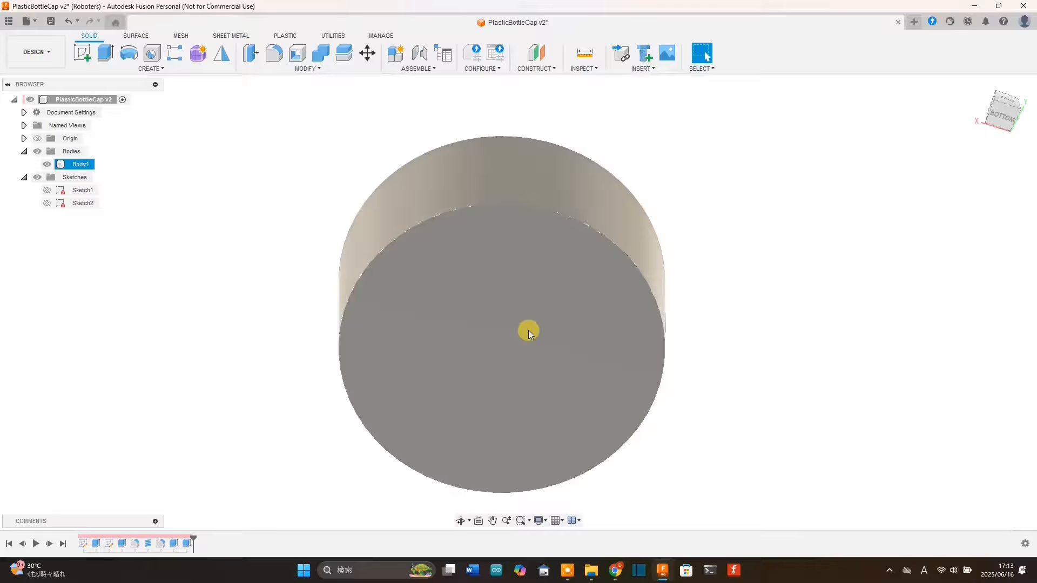
pyautogui.click(507, 432)
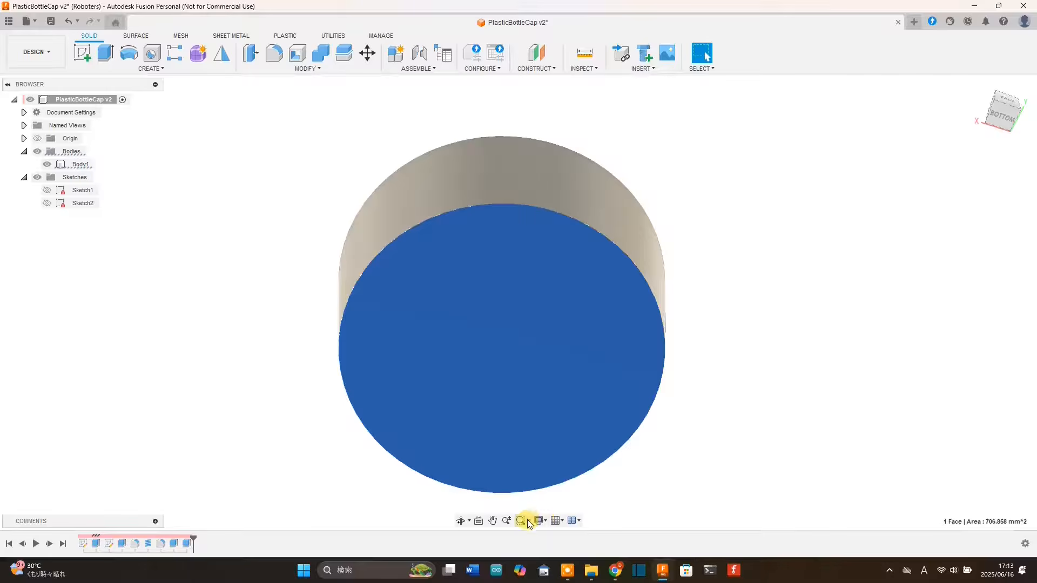
pyautogui.click(539, 520)
pyautogui.moveTo(551, 486)
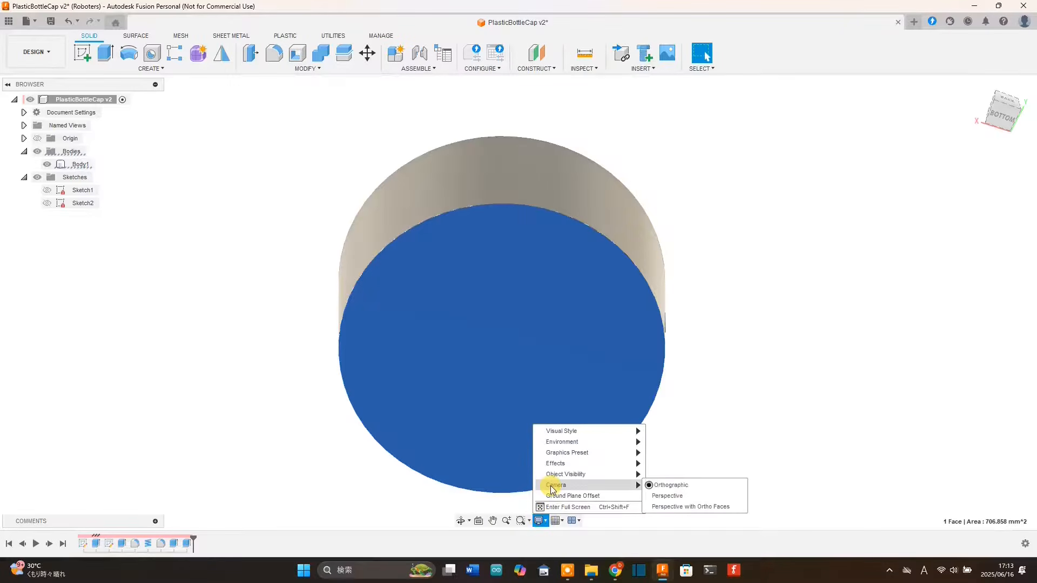
pyautogui.click(665, 496)
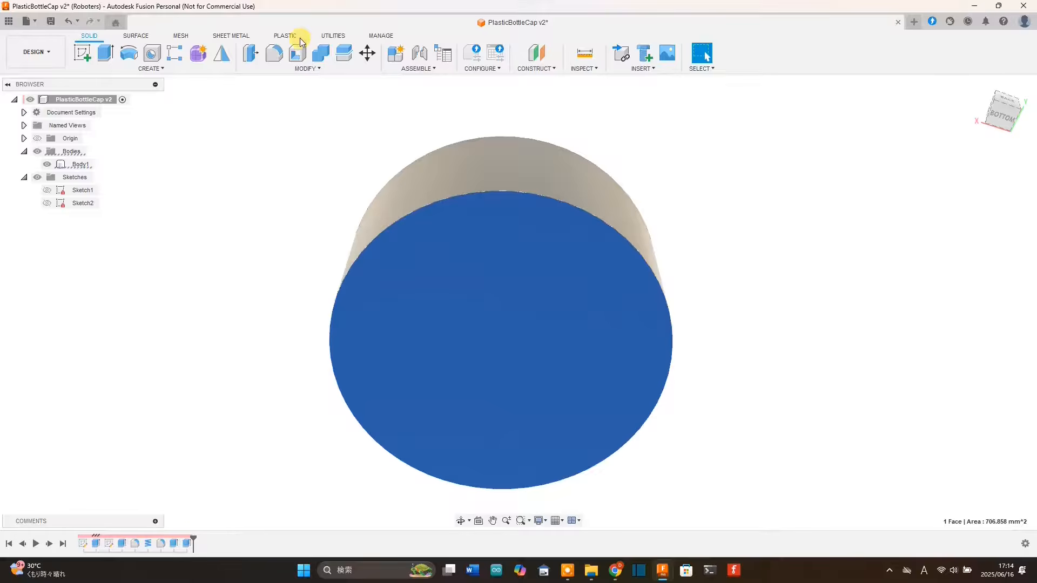
pyautogui.click(273, 53)
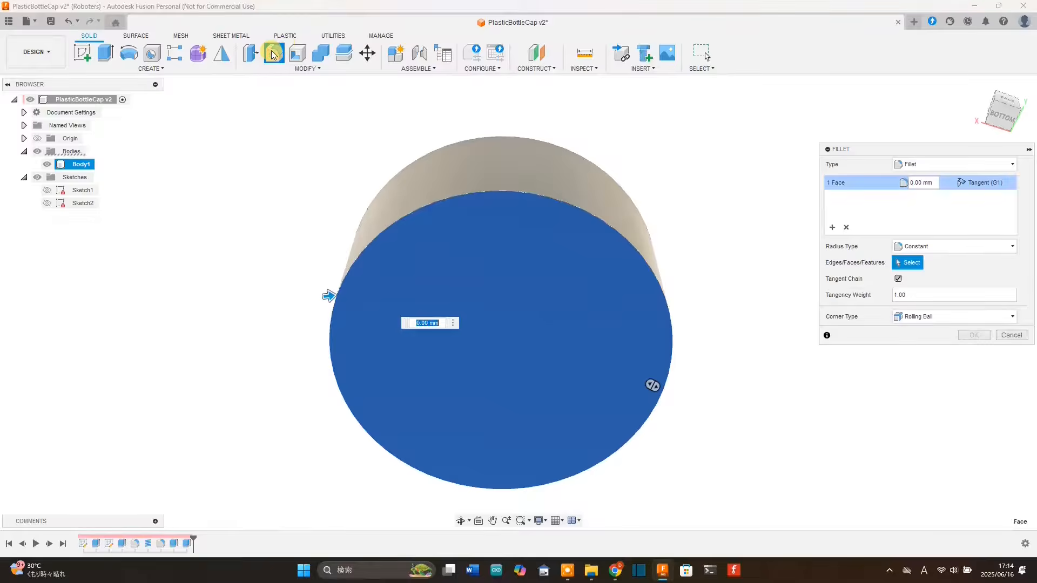
pyautogui.write('1')
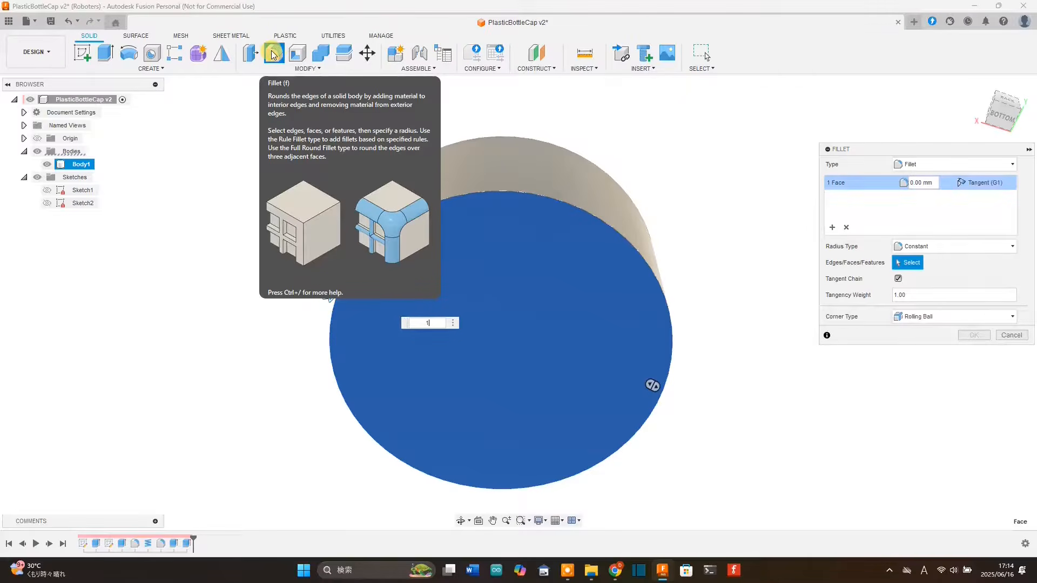
pyautogui.click(965, 337)
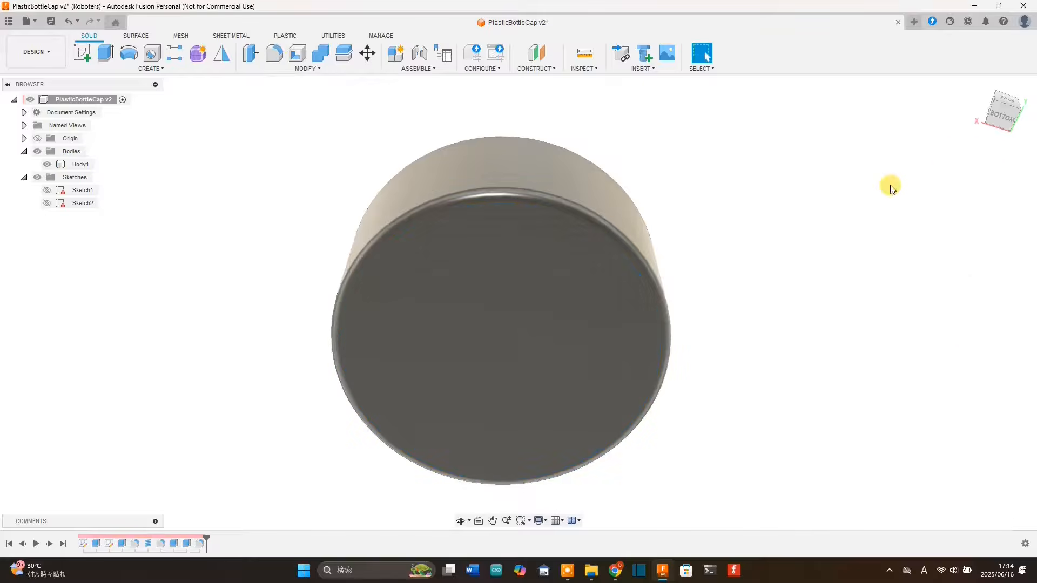
# Start a sketch on the ring-shaped rim face at the cap's open end and set the camera to Orthographic
pyautogui.moveTo(997, 114); pyautogui.dragTo(981, 166)
pyautogui.click(999, 102)
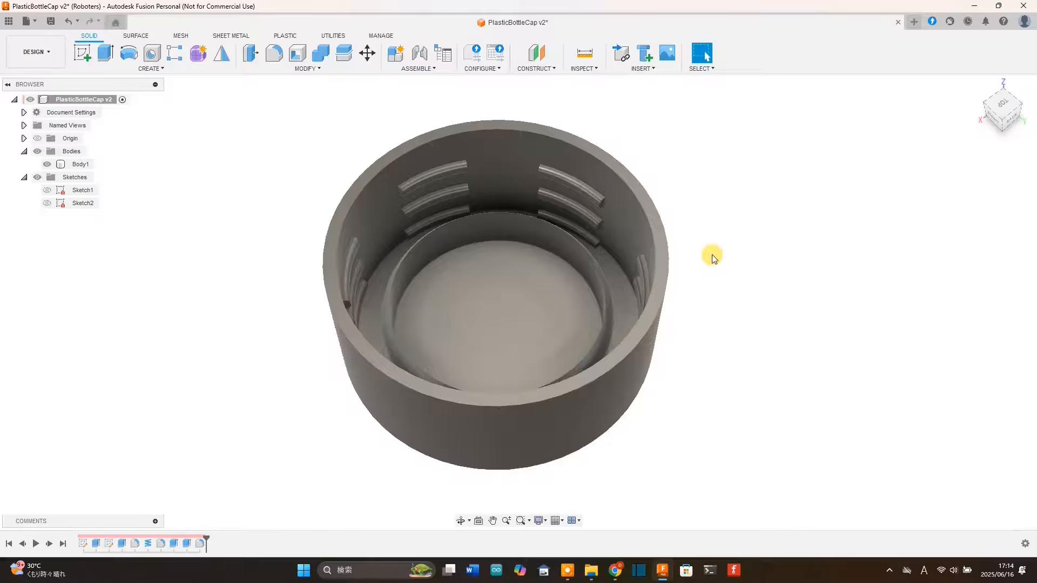
pyautogui.click(662, 247)
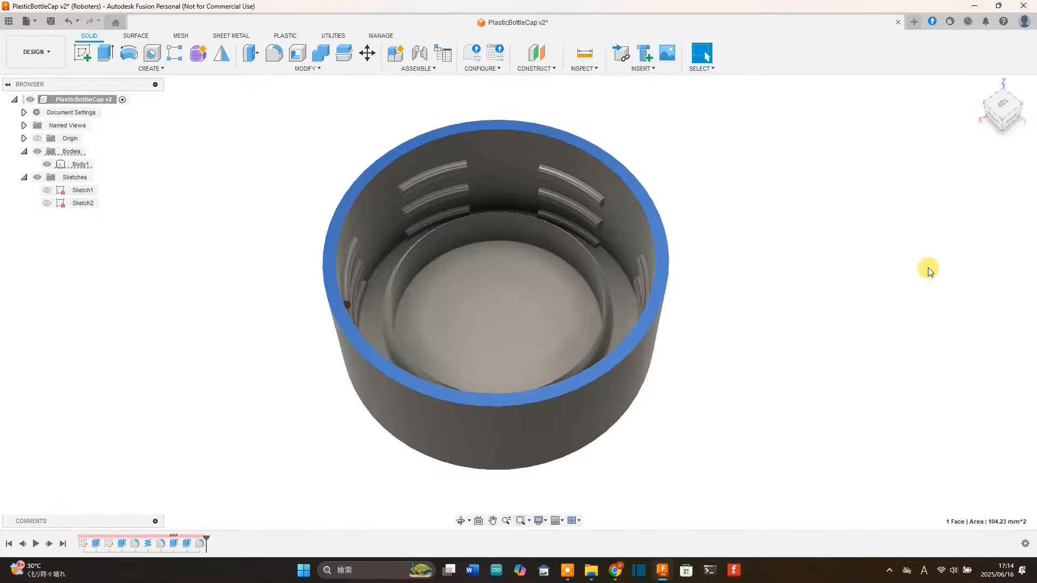
pyautogui.click(82, 53)
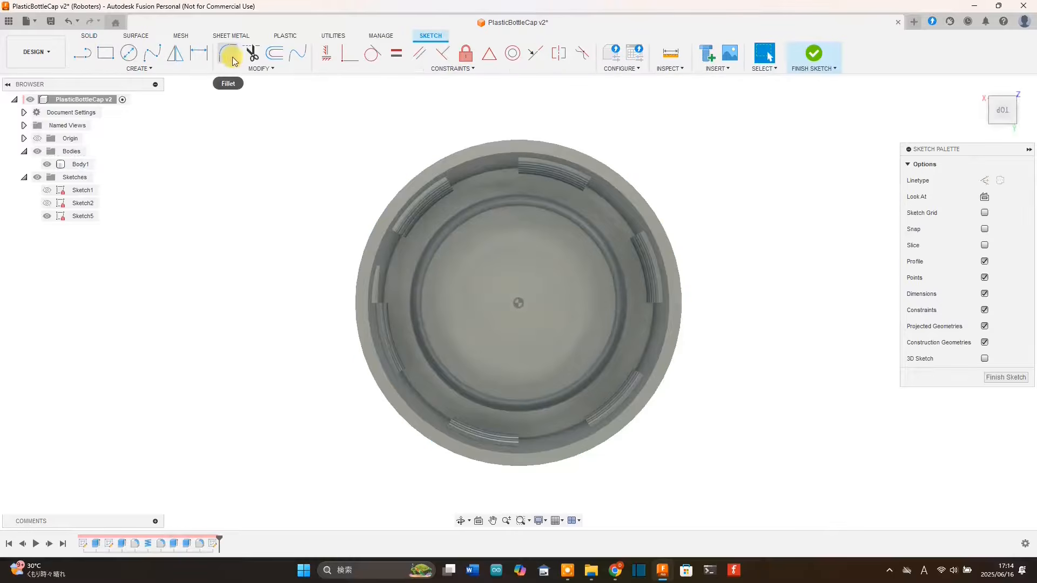
pyautogui.click(539, 520)
pyautogui.moveTo(561, 485)
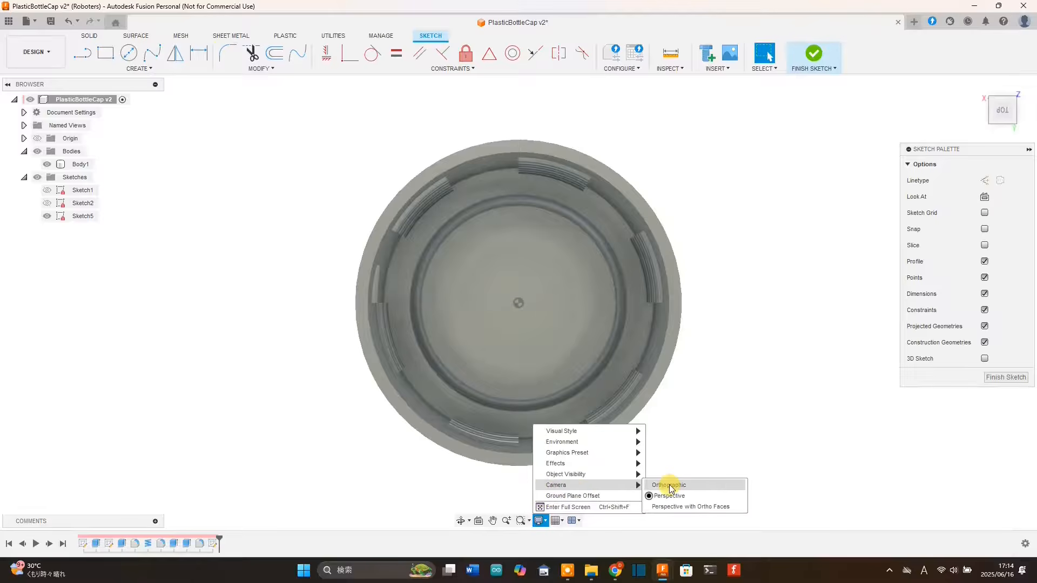
pyautogui.click(670, 486)
# Project the ring-shaped rim face into the sketch with the projection link on
pyautogui.press('p')
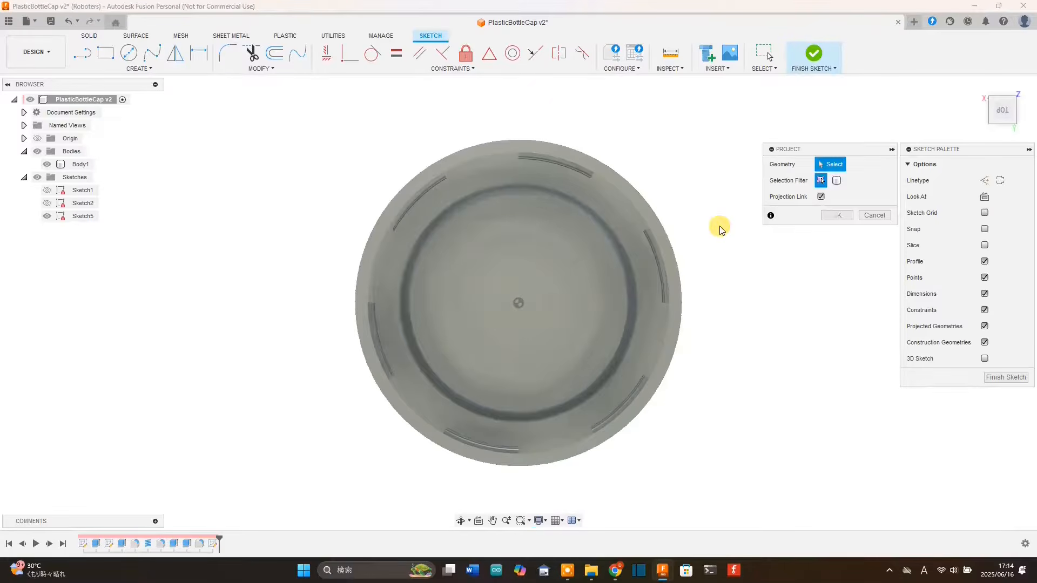
pyautogui.click(640, 207)
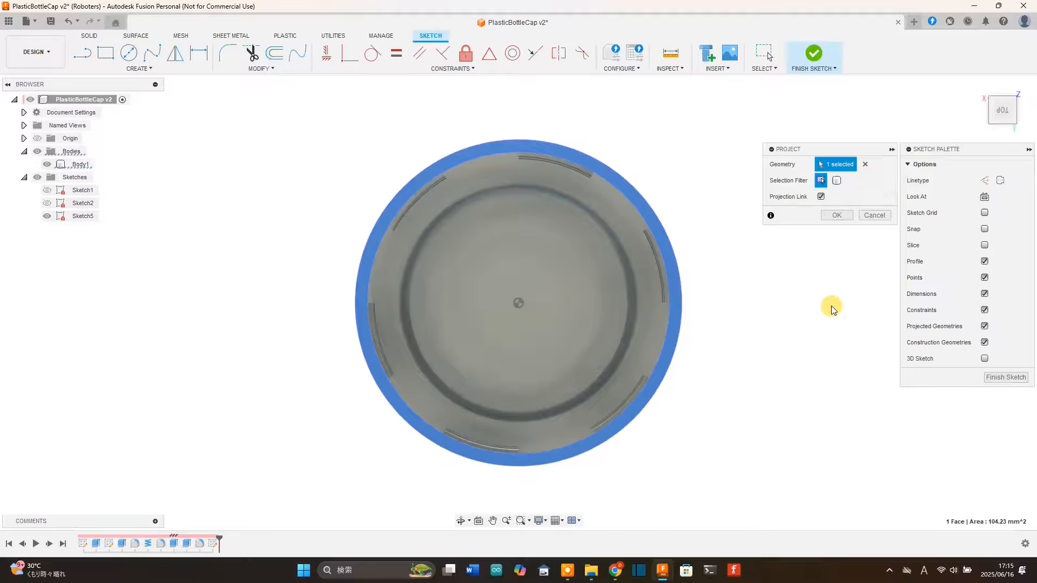
pyautogui.click(836, 215)
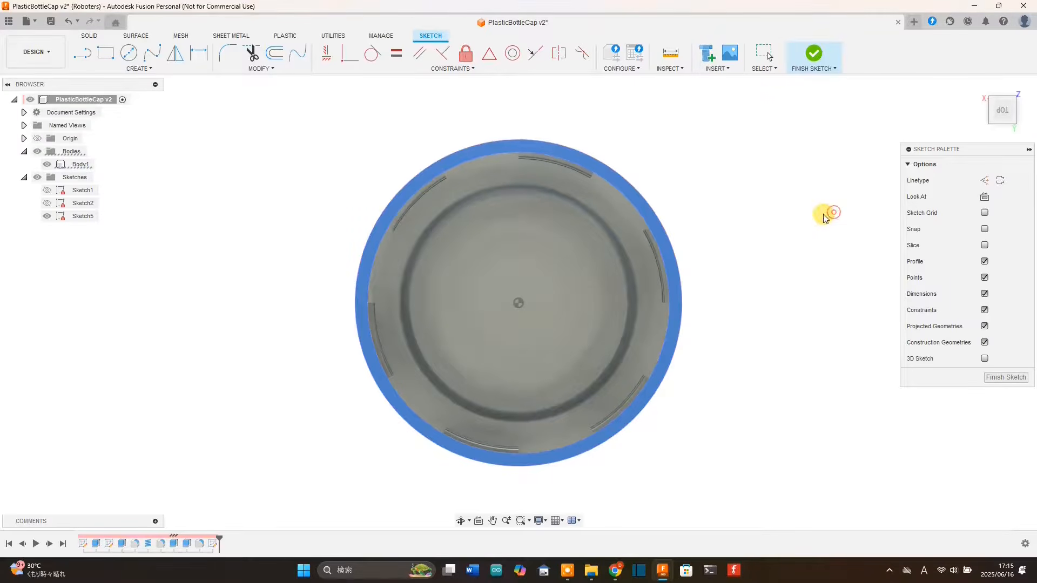
# Draw a 29.4 mm diameter circle centred on the origin and place its dimension outside the cap
pyautogui.click(128, 54)
pyautogui.click(518, 303)
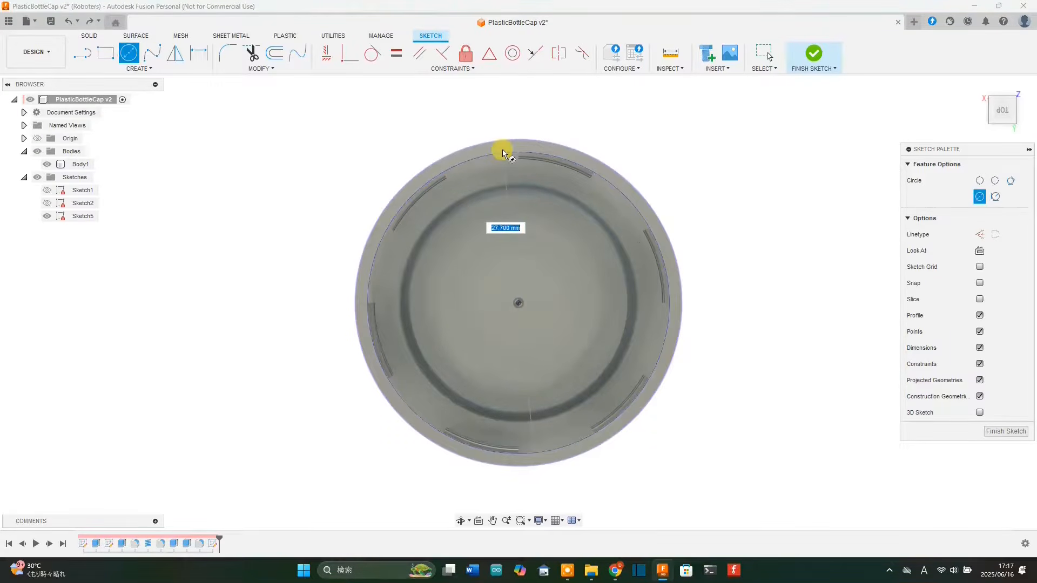
pyautogui.write('29.4')
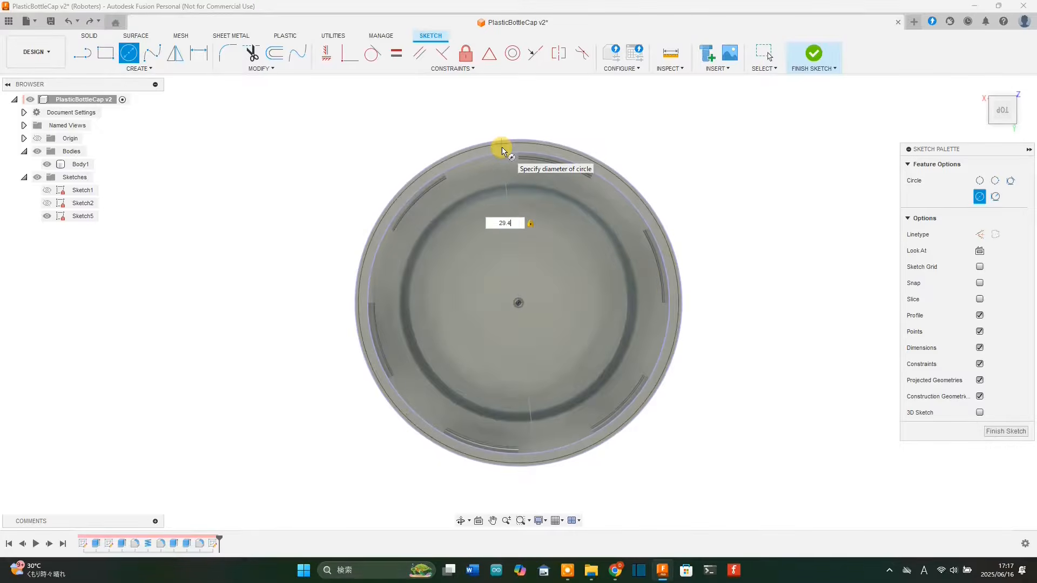
pyautogui.press('Return')
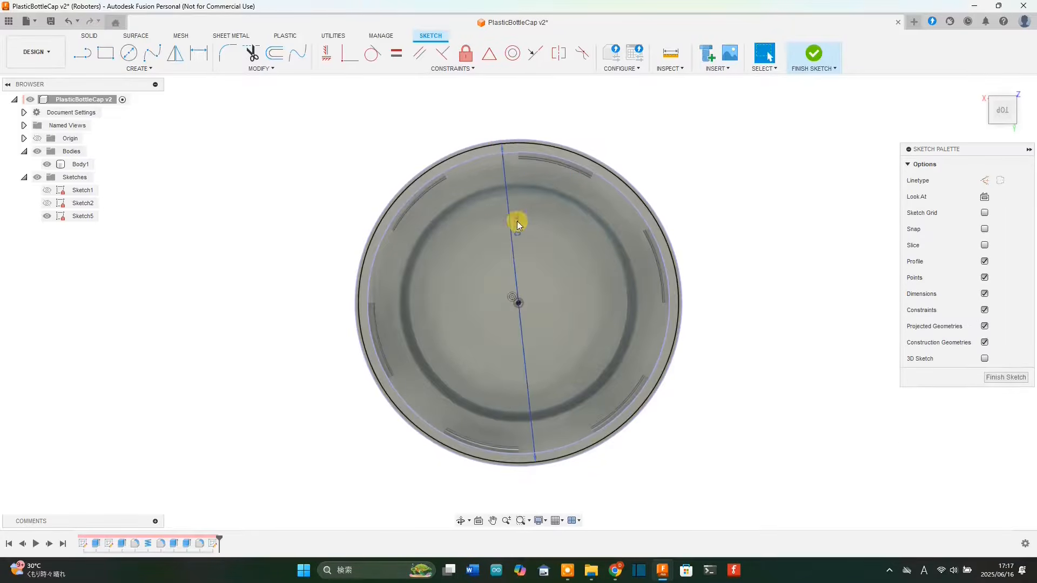
pyautogui.moveTo(517, 222); pyautogui.dragTo(822, 358)
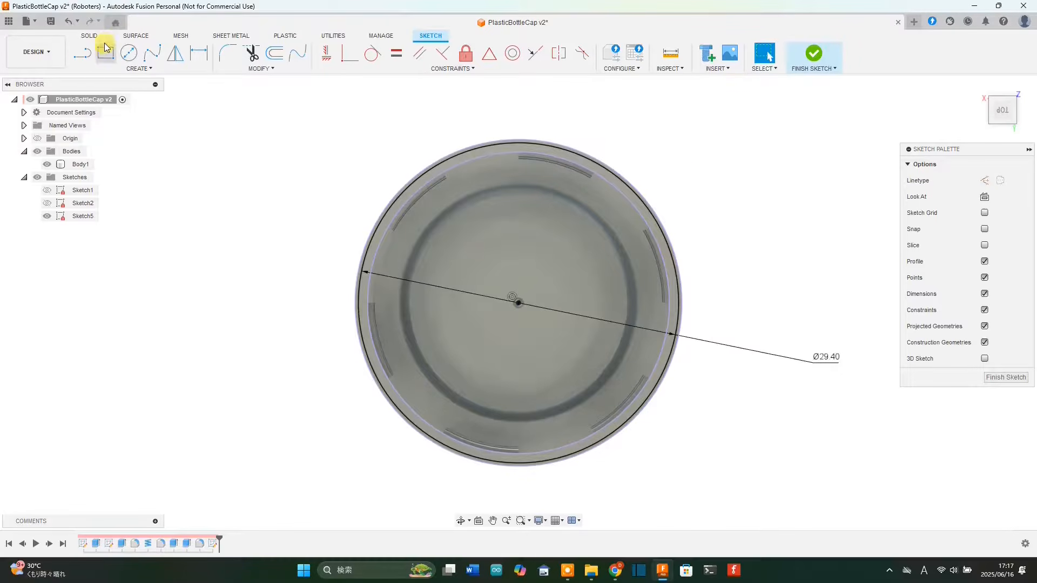
# Draw a vertical 14.7 mm construction line from the origin up to the 29.4 mm circle and place its dimension outside the cap
pyautogui.click(82, 53)
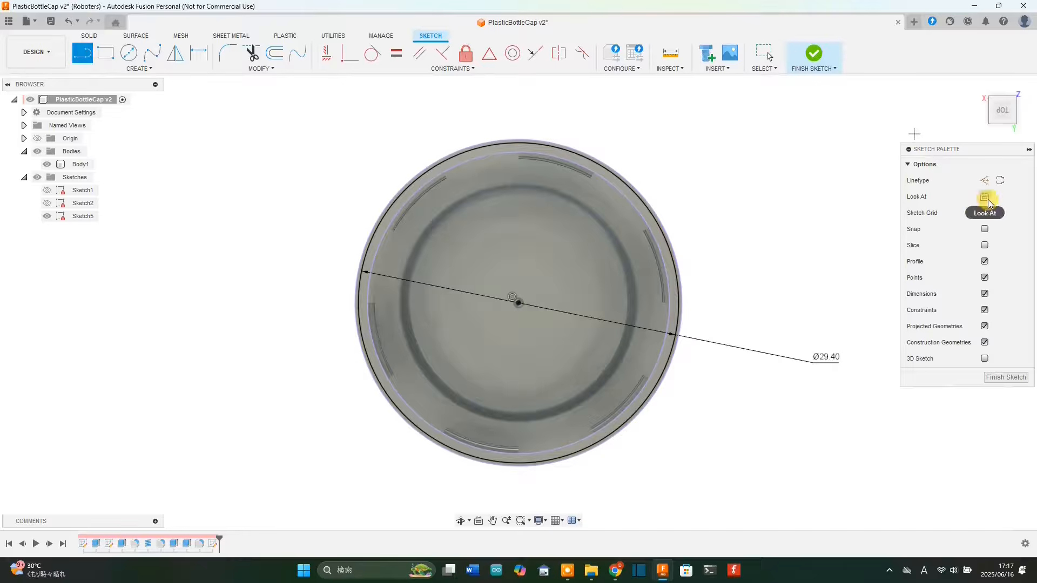
pyautogui.click(985, 181)
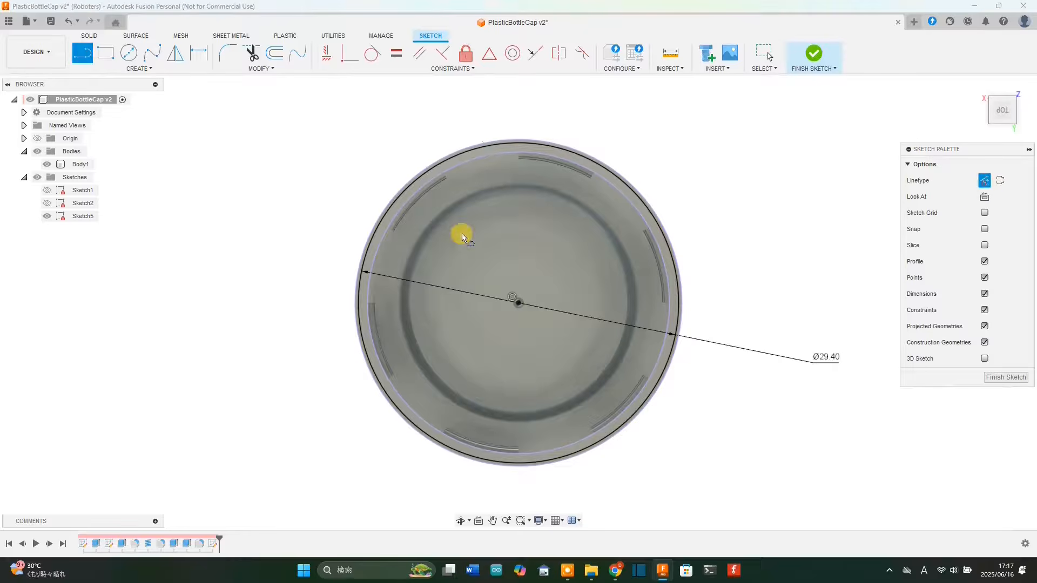
pyautogui.click(518, 303)
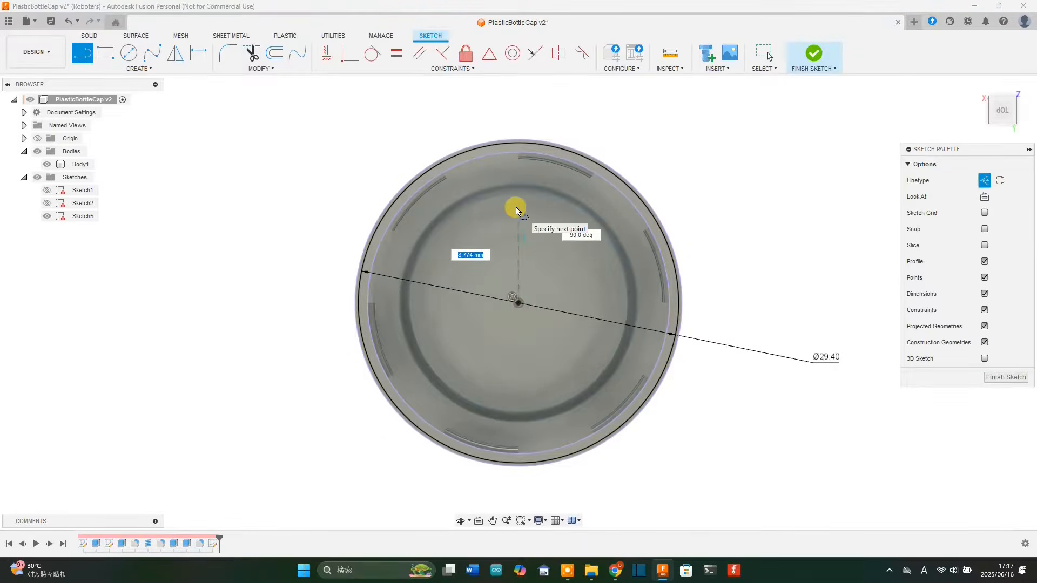
pyautogui.write('14.7')
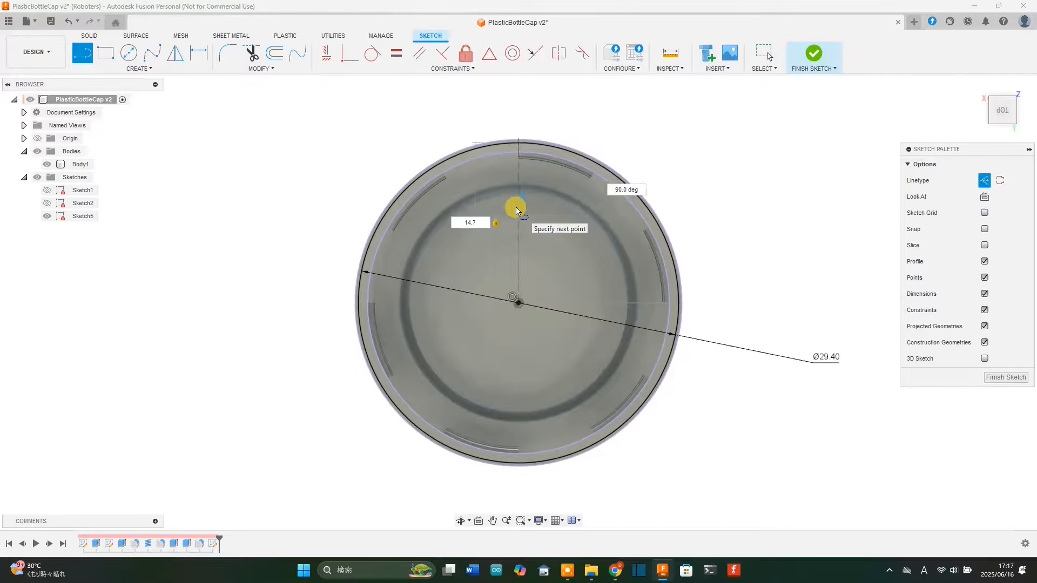
pyautogui.press('Return')
pyautogui.press('Escape')
pyautogui.moveTo(475, 221); pyautogui.dragTo(221, 233)
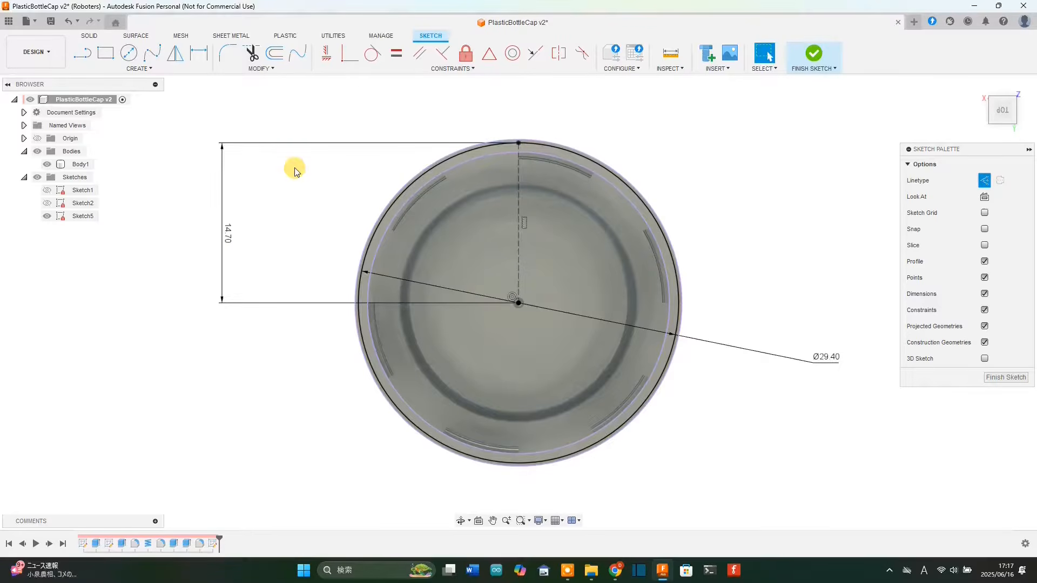
# Draw a 0.6 mm diameter circle centred on the upper end of the construction line
pyautogui.scroll(6, 518, 138)
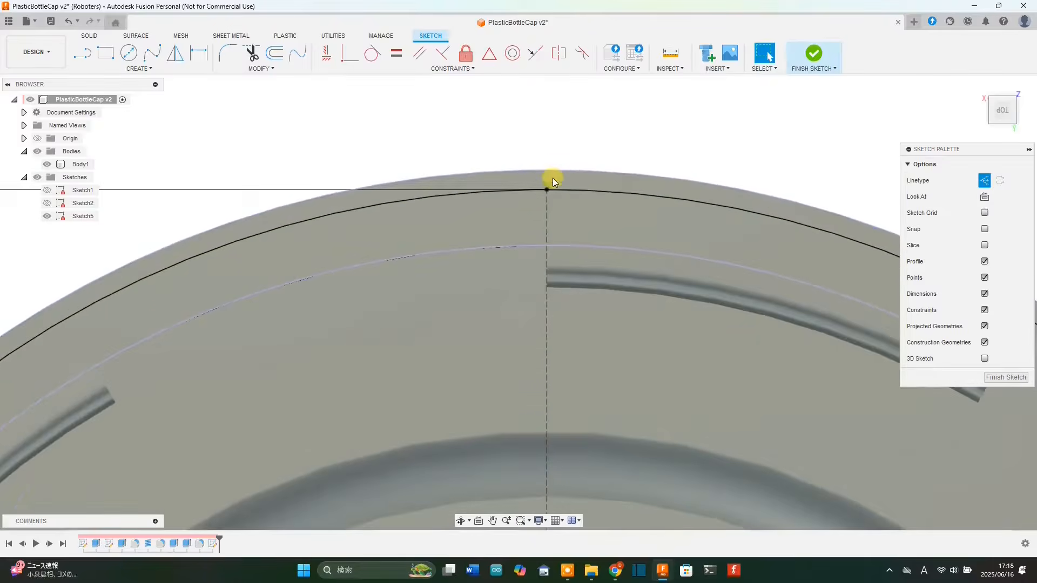
pyautogui.click(129, 53)
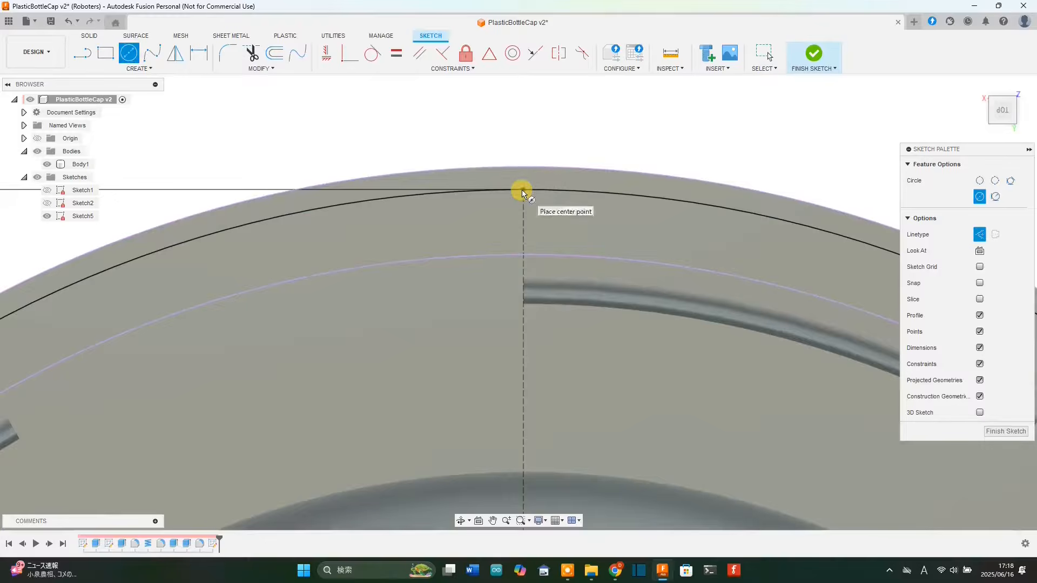
pyautogui.click(522, 190)
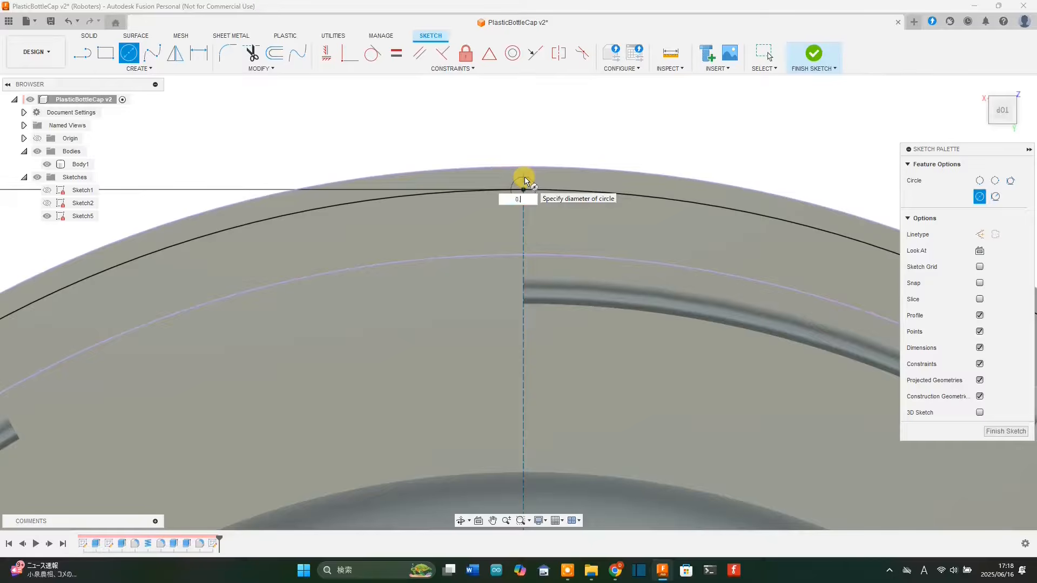
pyautogui.write('0.6')
pyautogui.press('Return')
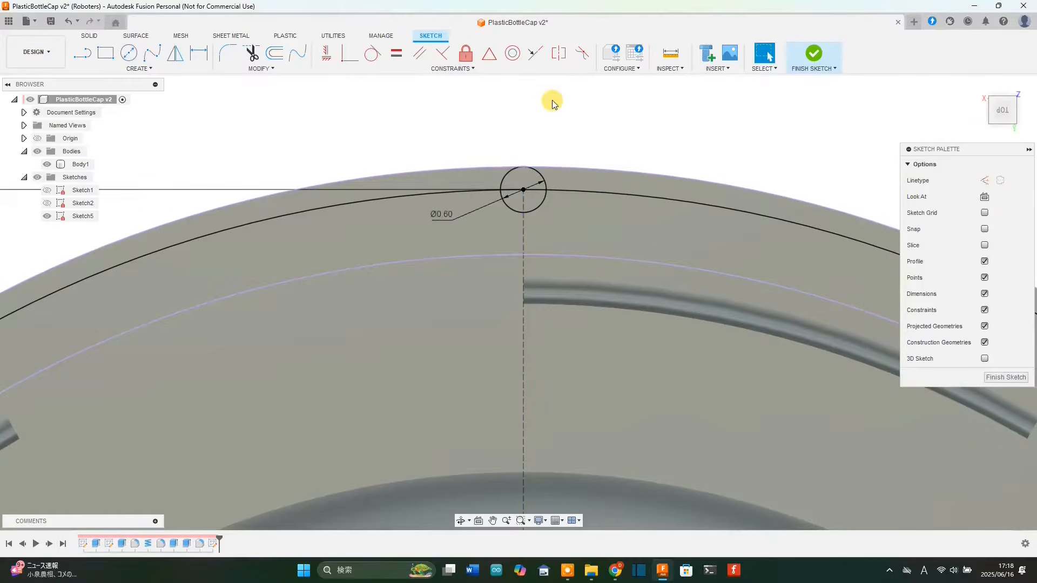
# Pattern the 0.6 mm circle in a full circular pattern about the origin with a quantity of 66
pyautogui.scroll(-5, 497, 227)
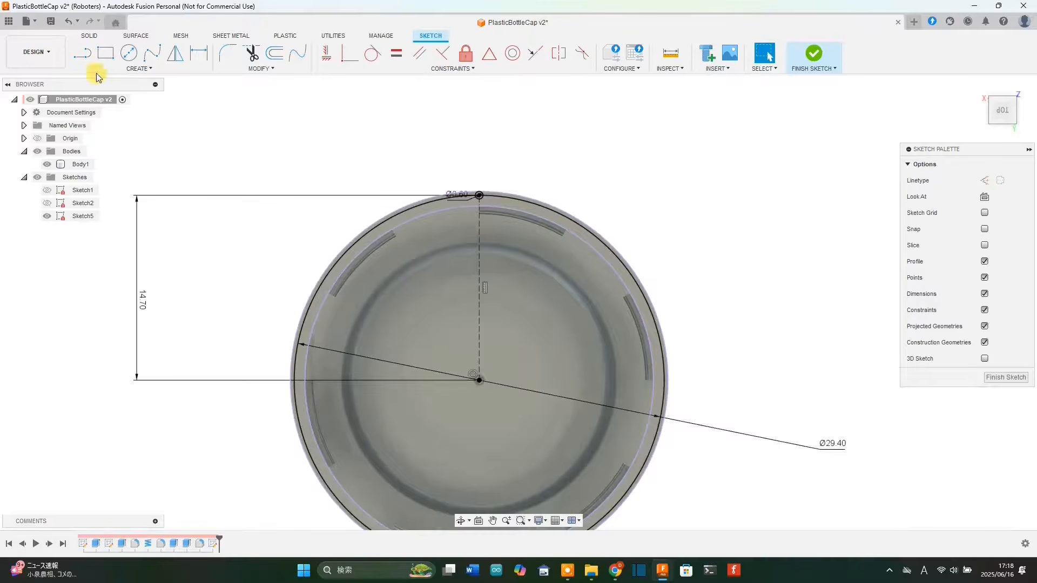
pyautogui.click(137, 68)
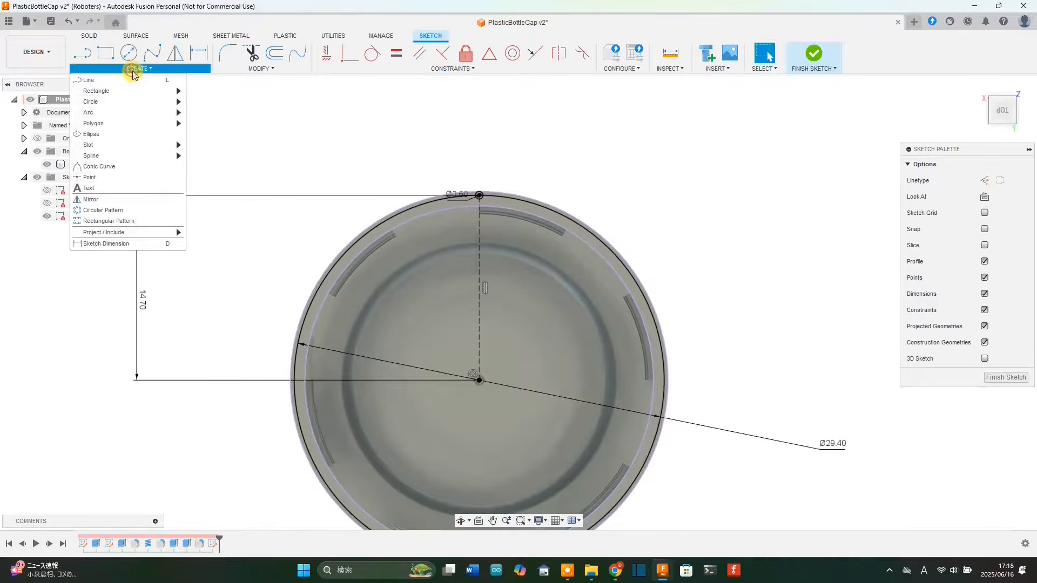
pyautogui.click(111, 215)
pyautogui.scroll(5, 509, 185)
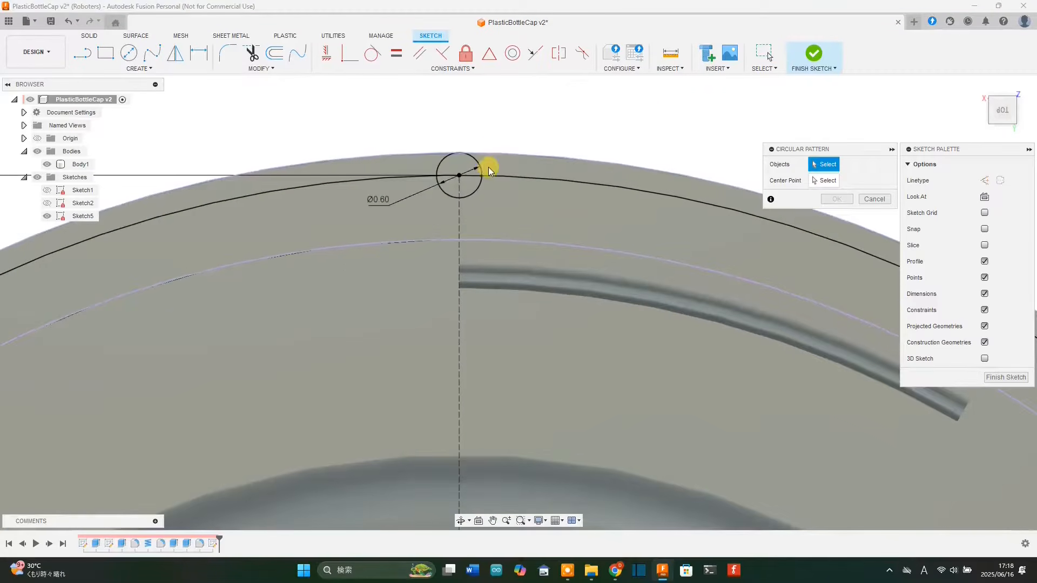
pyautogui.click(479, 169)
pyautogui.scroll(-5, 493, 280)
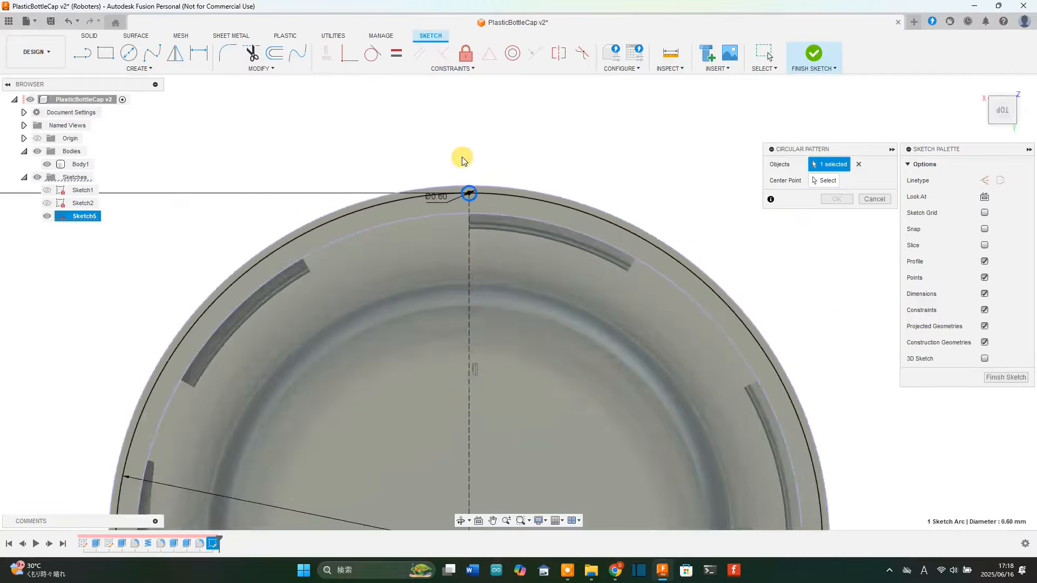
pyautogui.scroll(-5, 462, 160)
pyautogui.scroll(6, 468, 282)
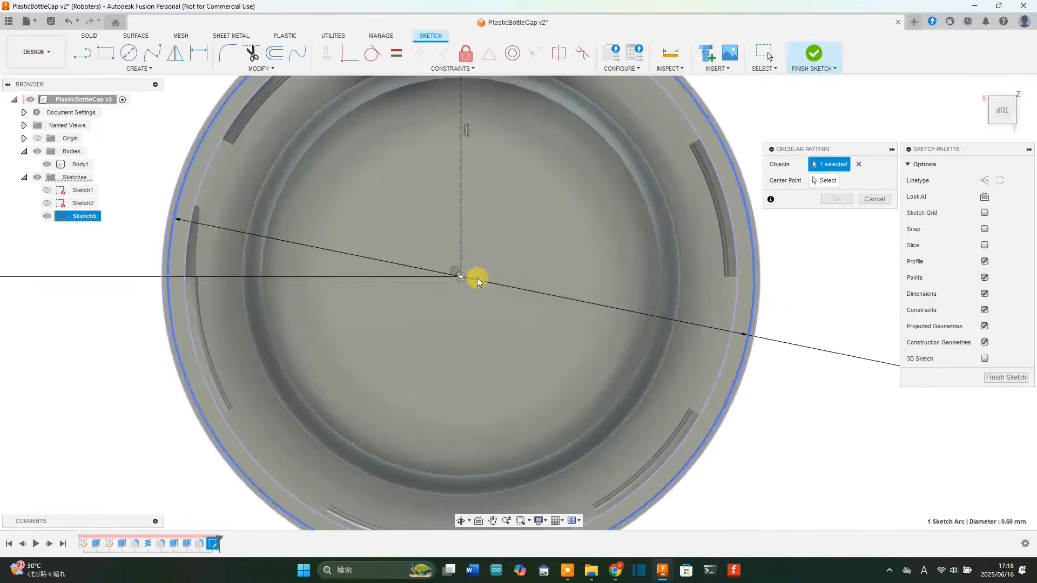
pyautogui.click(824, 180)
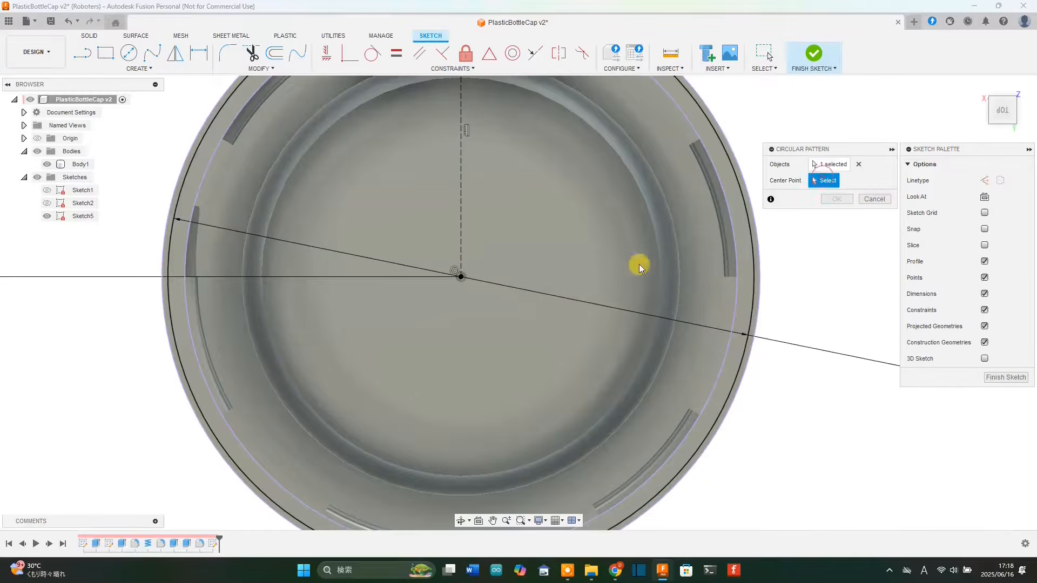
pyautogui.click(460, 279)
pyautogui.scroll(-3, 449, 422)
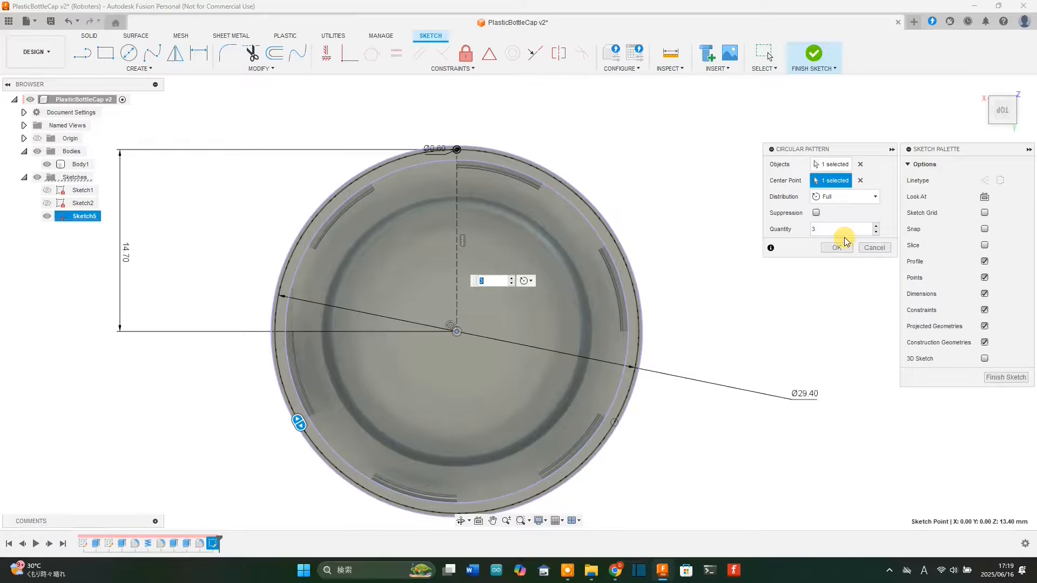
pyautogui.moveTo(824, 225); pyautogui.dragTo(796, 215)
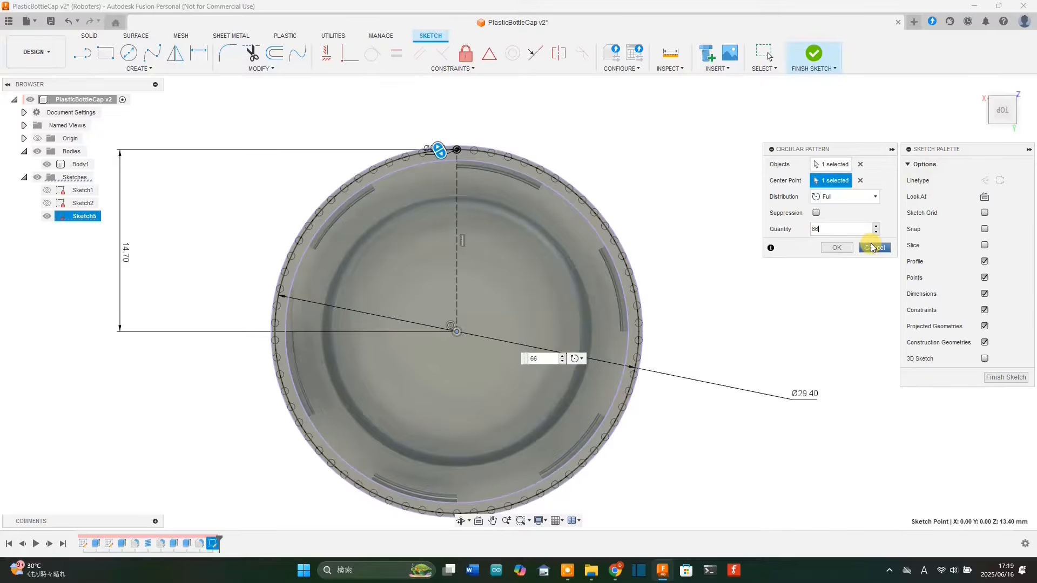
pyautogui.click(835, 247)
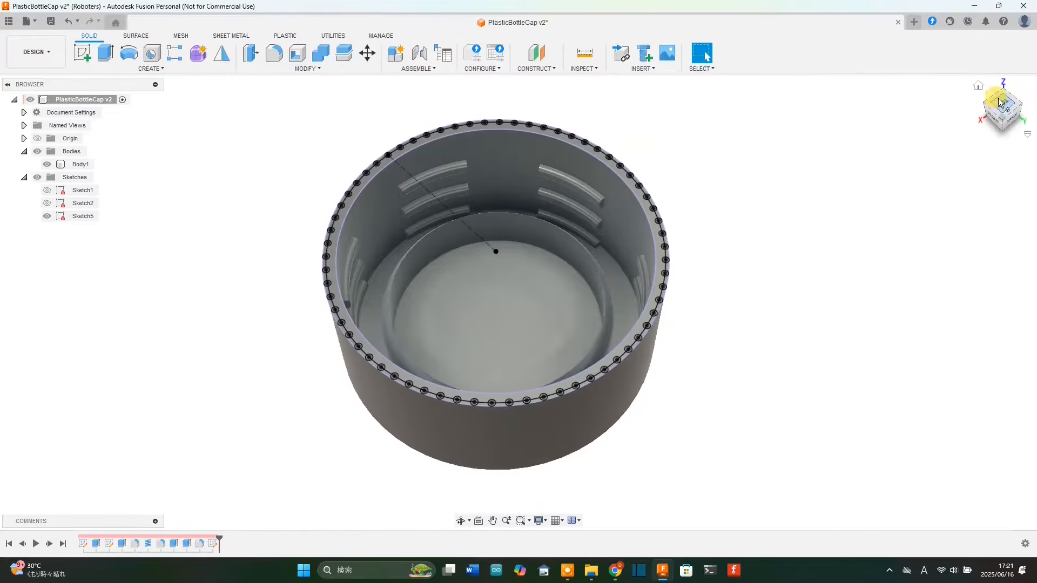
# Start an Extrude set to Cut and select all 66 narrow outer rim profiles between neighbouring small circles
pyautogui.click(1003, 105)
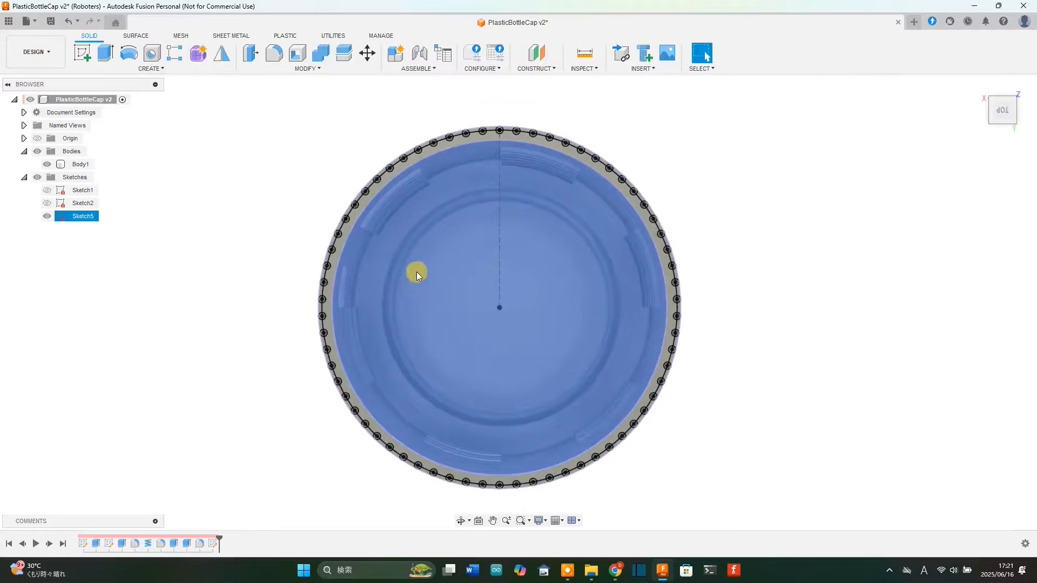
pyautogui.scroll(2, 516, 108)
pyautogui.scroll(3, 515, 108)
pyautogui.click(103, 53)
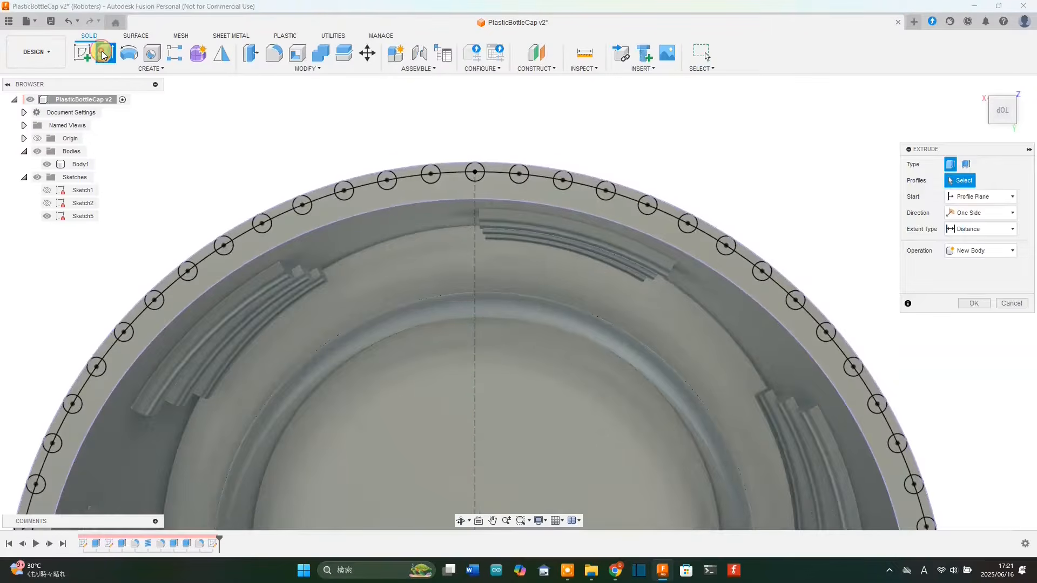
pyautogui.scroll(1, 916, 125)
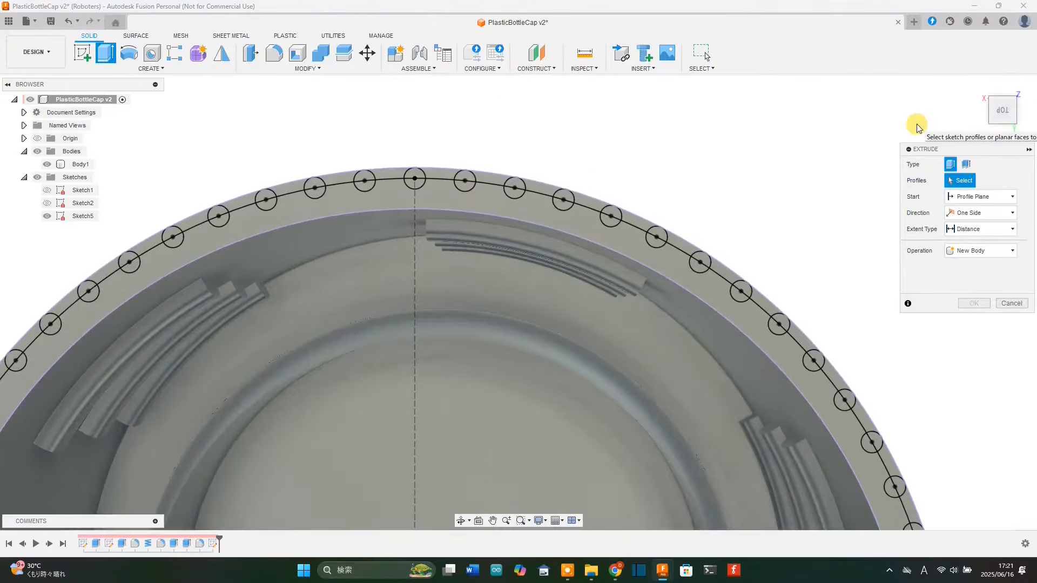
pyautogui.click(1009, 251)
pyautogui.click(977, 281)
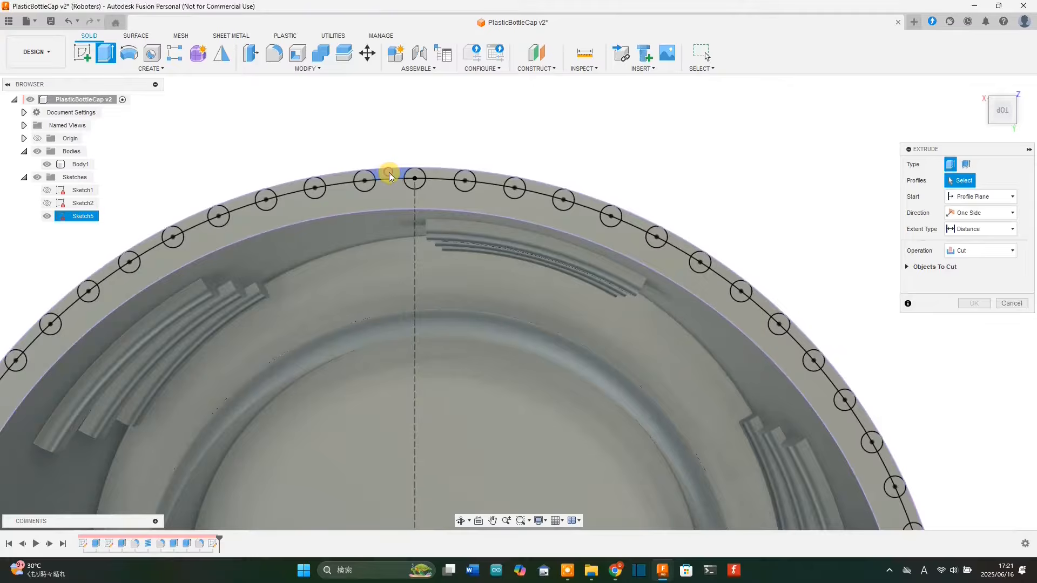
pyautogui.click(401, 174)
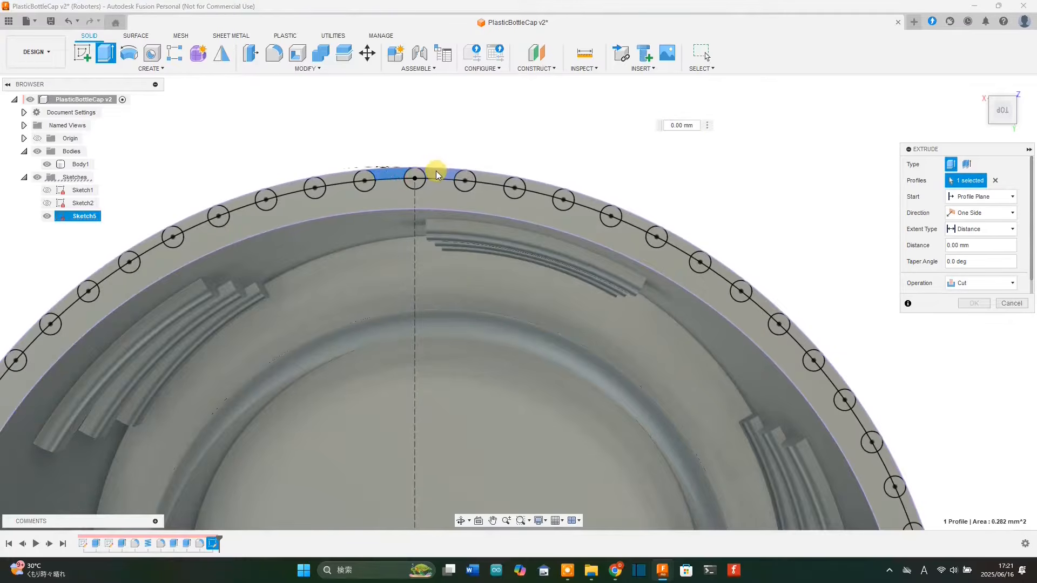
pyautogui.click(439, 174)
pyautogui.click(490, 181)
pyautogui.click(524, 183)
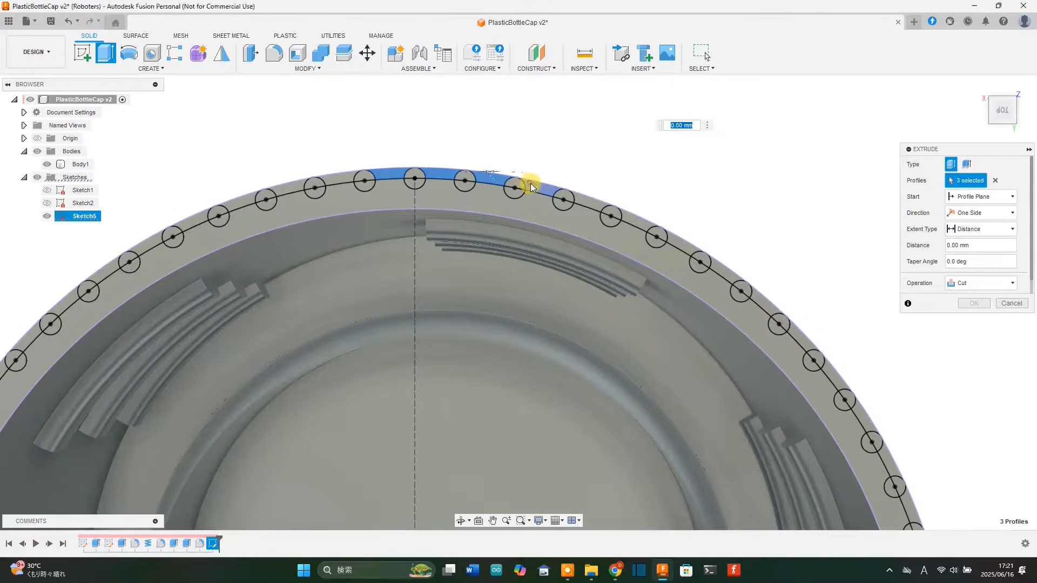
pyautogui.click(580, 195)
pyautogui.click(631, 219)
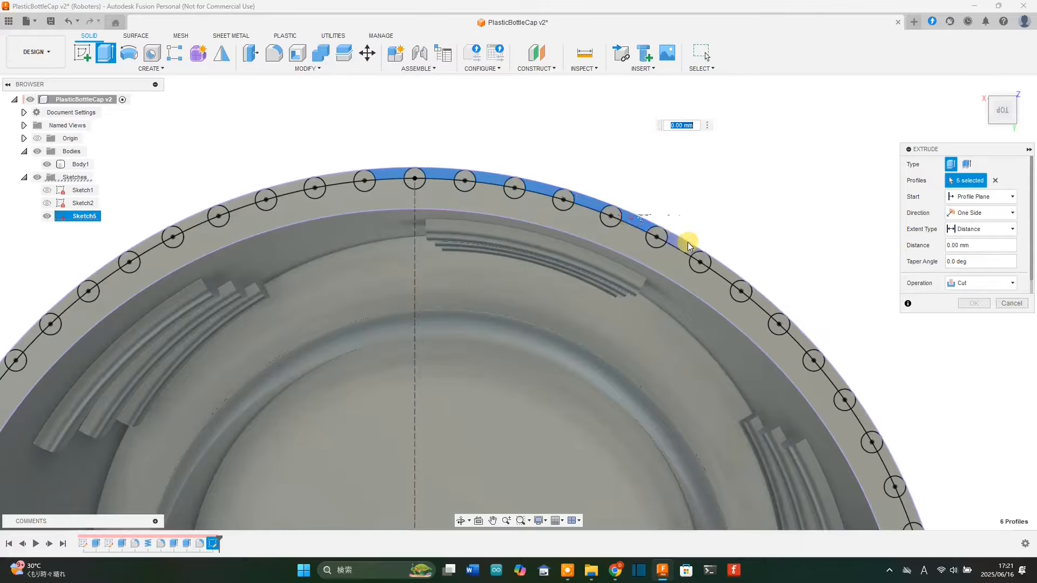
pyautogui.click(685, 250)
pyautogui.click(726, 275)
pyautogui.click(763, 304)
pyautogui.click(800, 340)
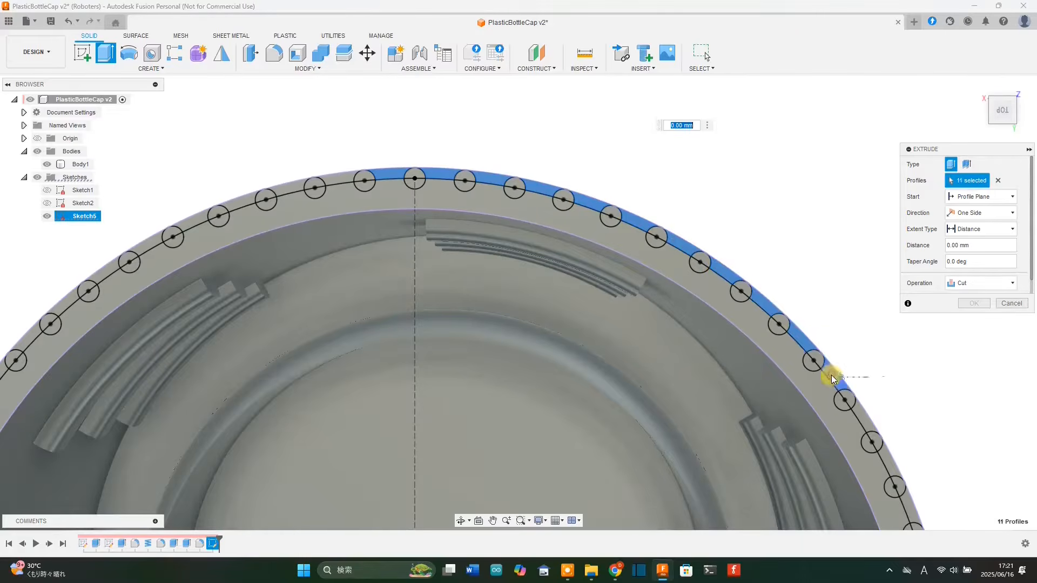
pyautogui.click(833, 377)
pyautogui.click(339, 178)
pyautogui.click(289, 188)
pyautogui.click(600, 258)
pyautogui.click(568, 293)
pyautogui.click(558, 333)
pyautogui.moveTo(541, 441); pyautogui.dragTo(571, 342, button='middle')
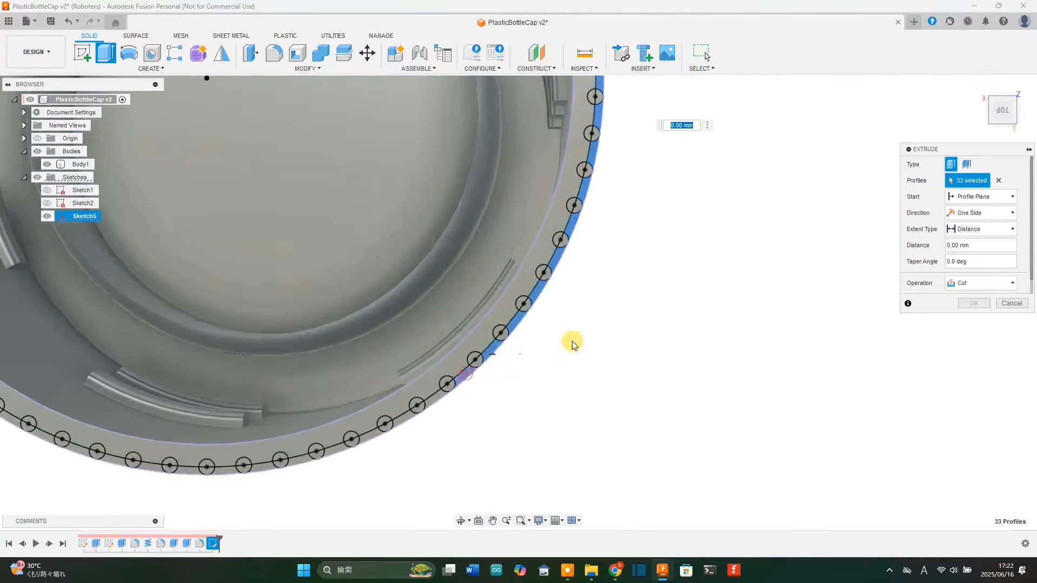
pyautogui.click(601, 380)
pyautogui.click(501, 421)
pyautogui.click(361, 425)
pyautogui.click(255, 396)
pyautogui.moveTo(255, 396); pyautogui.dragTo(523, 413, button='middle')
pyautogui.click(363, 285)
pyautogui.click(338, 247)
pyautogui.click(317, 211)
pyautogui.scroll(-2, 337, 244)
pyautogui.moveTo(251, 299); pyautogui.dragTo(414, 430, button='middle')
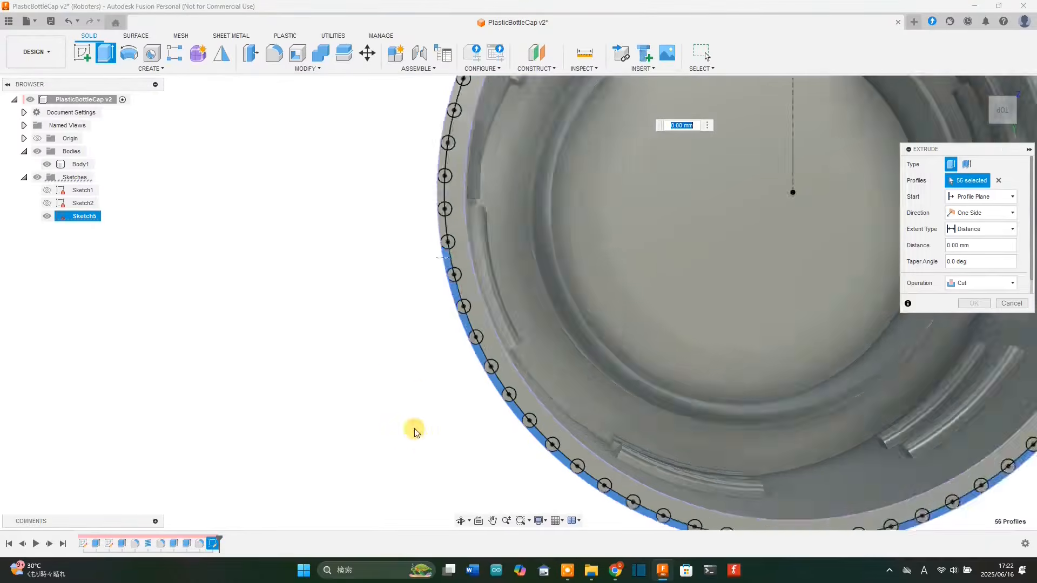
pyautogui.scroll(-2, 363, 451)
pyautogui.scroll(2, 405, 225)
pyautogui.click(465, 230)
pyautogui.scroll(-3, 405, 225)
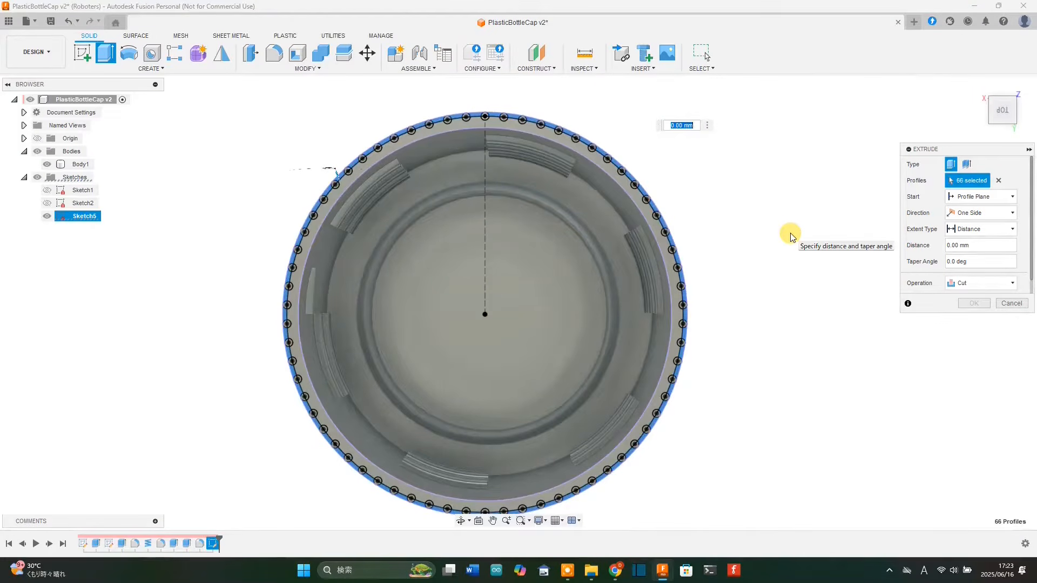
# Cut the selected rim profiles with an offset start of -1.4 mm and a distance of -11 mm
pyautogui.click(1008, 198)
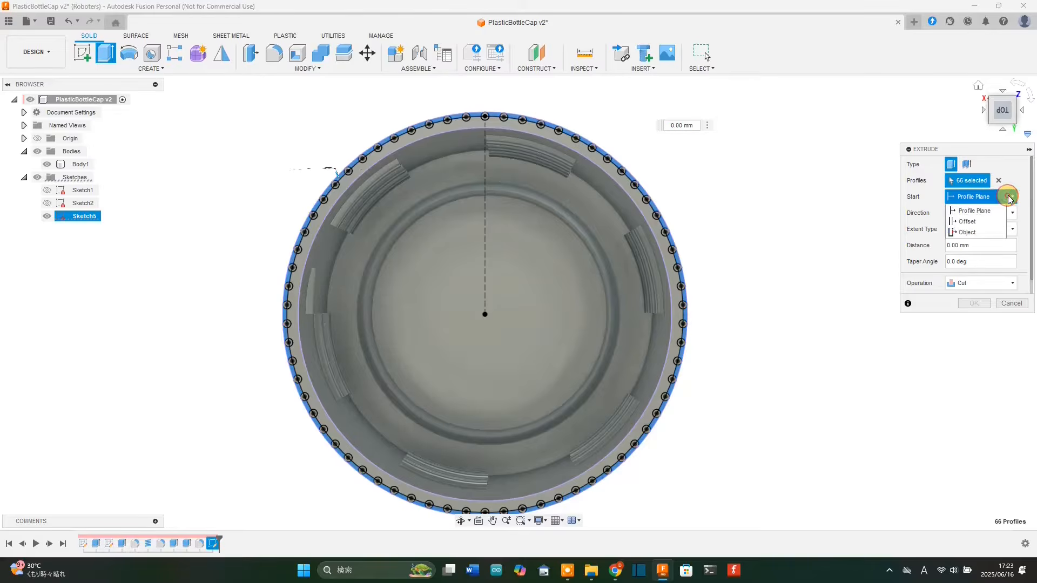
pyautogui.click(966, 221)
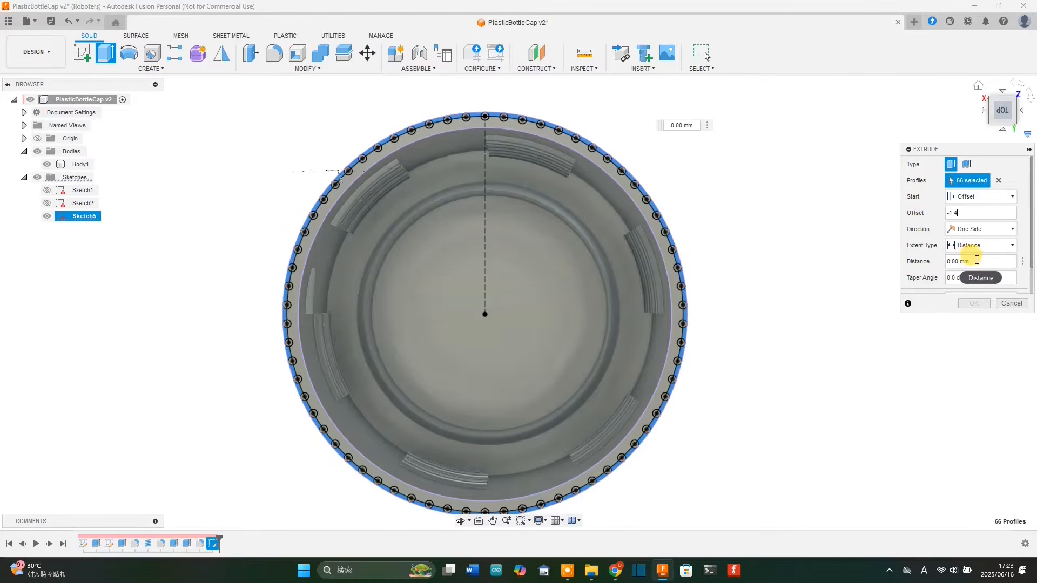
pyautogui.click(954, 261)
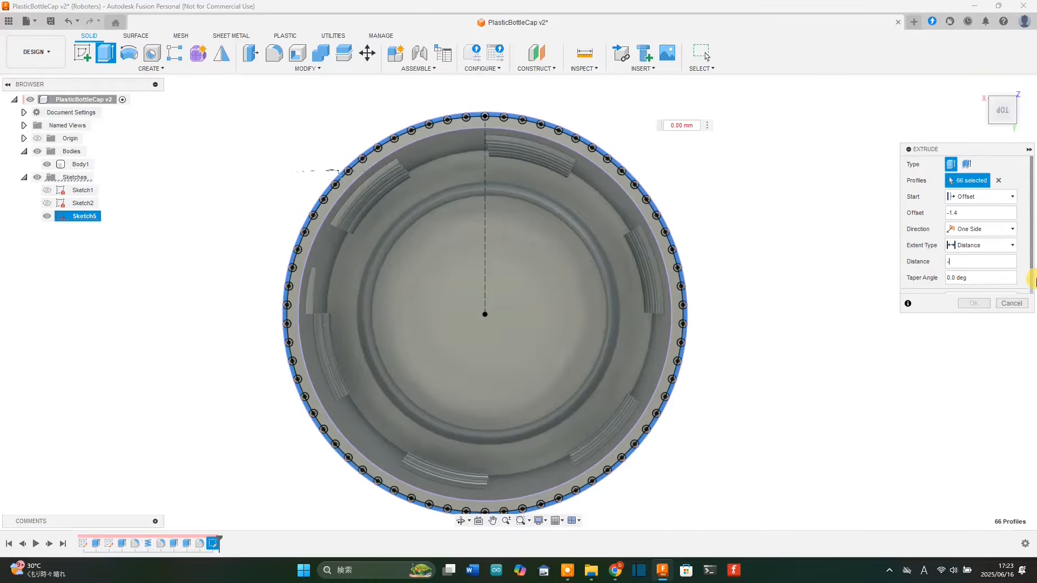
pyautogui.click(998, 113)
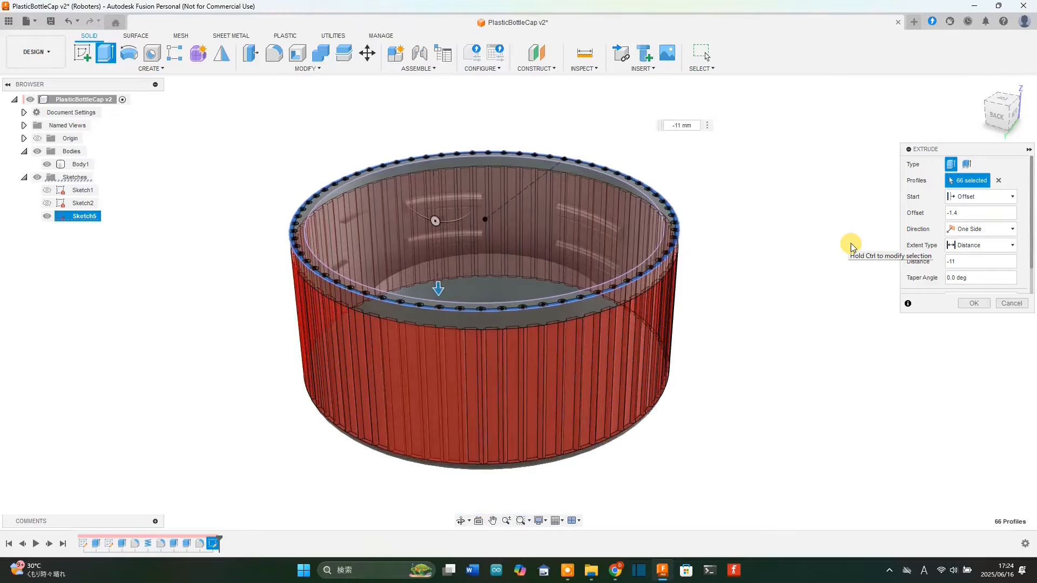
pyautogui.moveTo(1032, 263); pyautogui.dragTo(1029, 296)
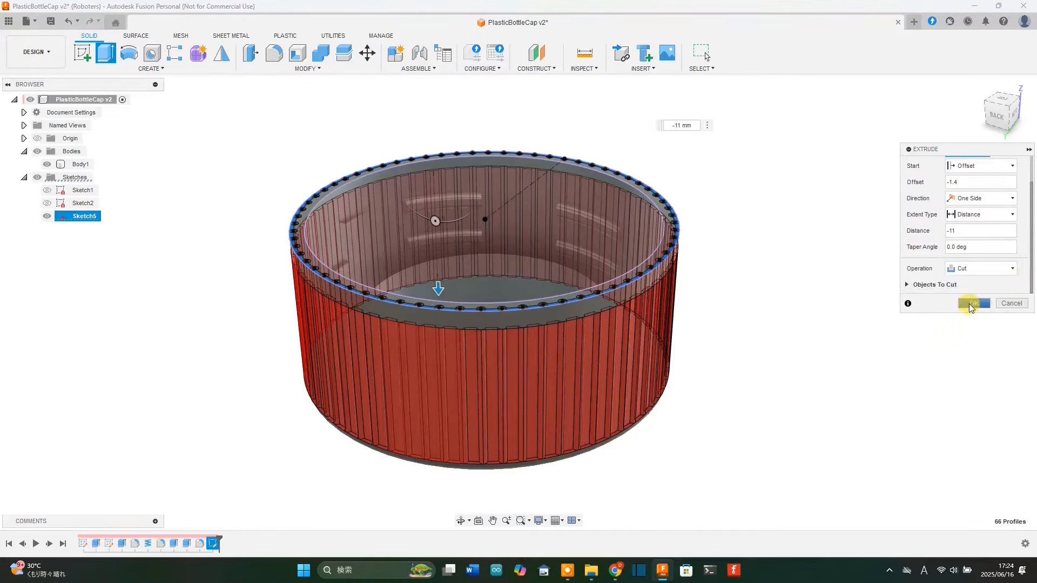
pyautogui.click(970, 307)
# Fillet both edges of the cap's flat ring-shaped rim face with a 0.2 mm radius
pyautogui.moveTo(995, 116)
pyautogui.mouseDown()
pyautogui.moveTo(962, 61)
pyautogui.moveTo(899, 55)
pyautogui.moveTo(655, 261)
pyautogui.moveTo(648, 318)
pyautogui.moveTo(671, 285)
pyautogui.mouseUp()
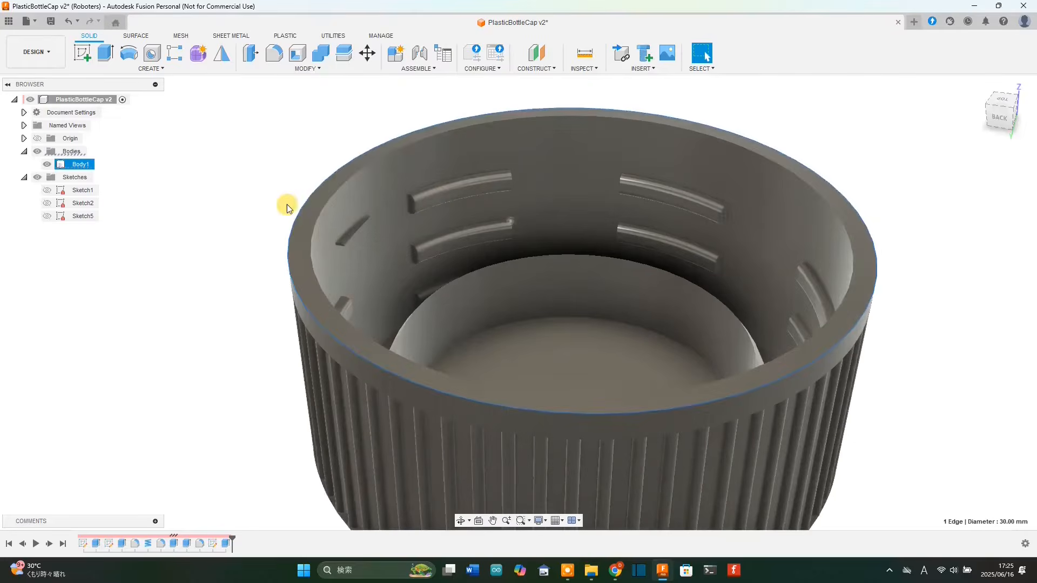
pyautogui.click(301, 226)
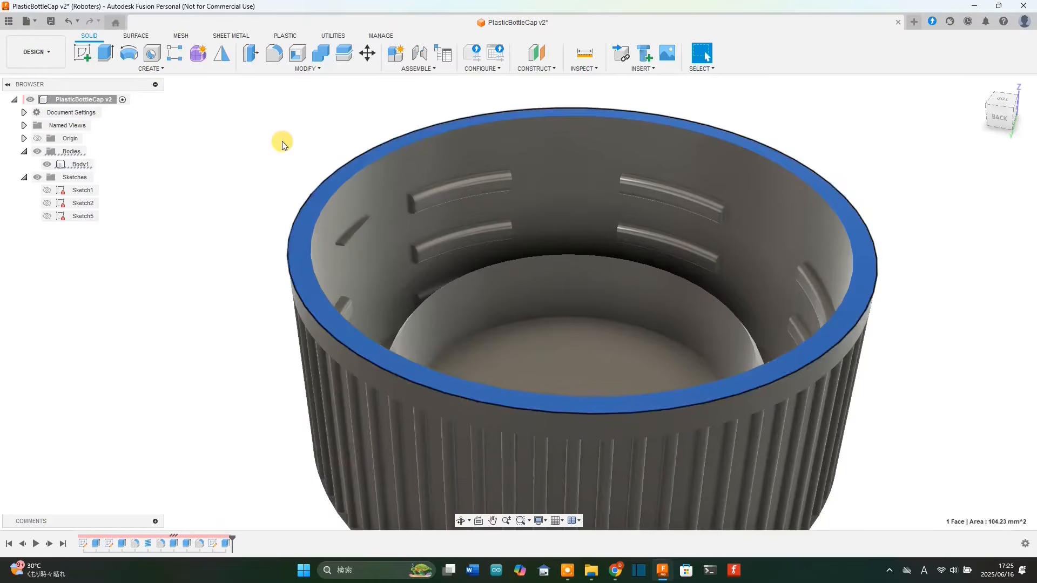
pyautogui.click(273, 53)
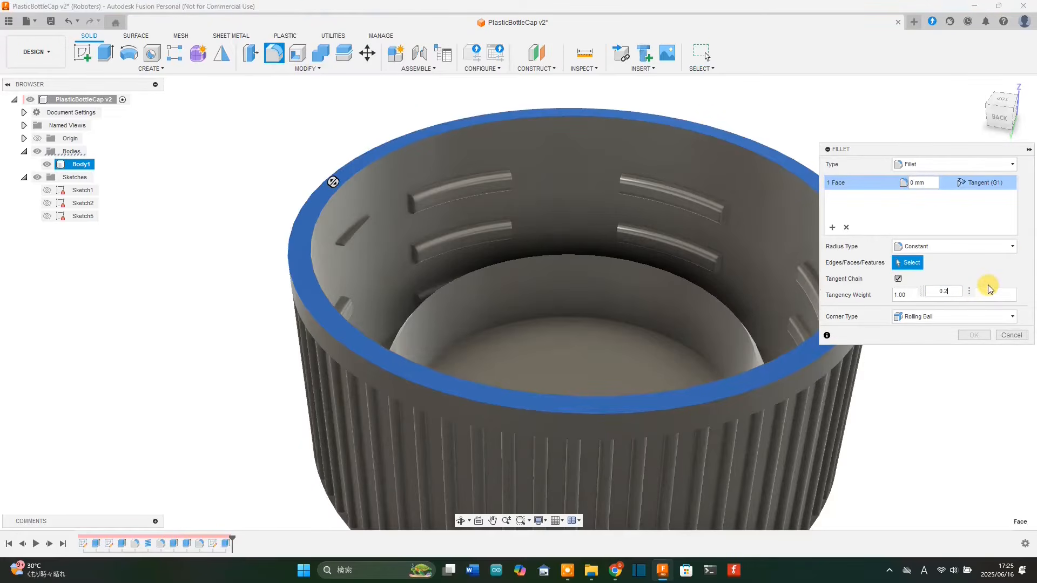
pyautogui.click(975, 335)
pyautogui.scroll(-5, 445, 226)
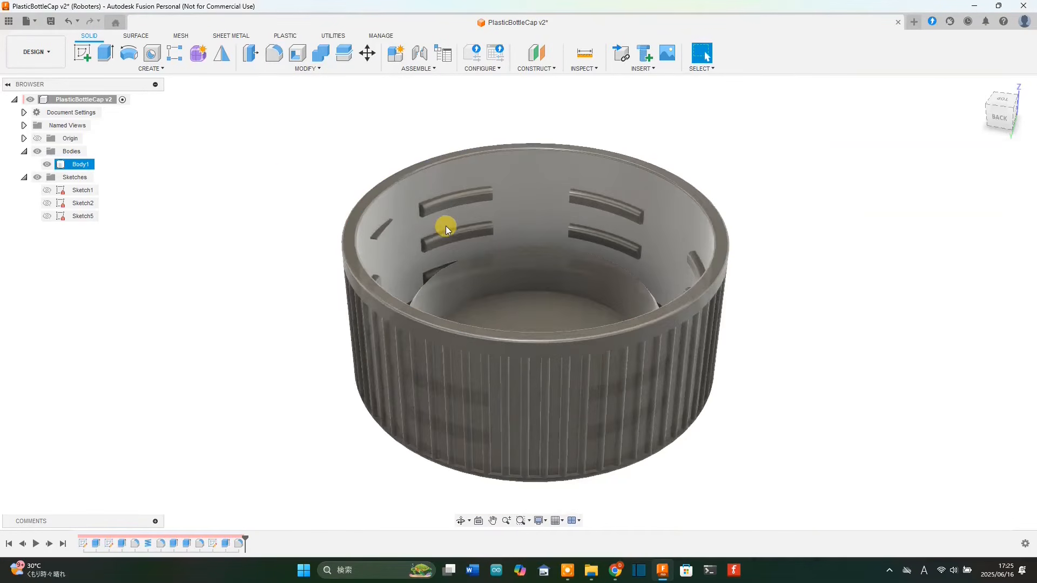
# Fillet the circular edge where the cap's floor meets the inside of the sealing ring with a 1 mm radius
pyautogui.moveTo(1003, 122)
pyautogui.mouseDown()
pyautogui.moveTo(945, 81)
pyautogui.moveTo(931, 109)
pyautogui.moveTo(894, 135)
pyautogui.mouseUp()
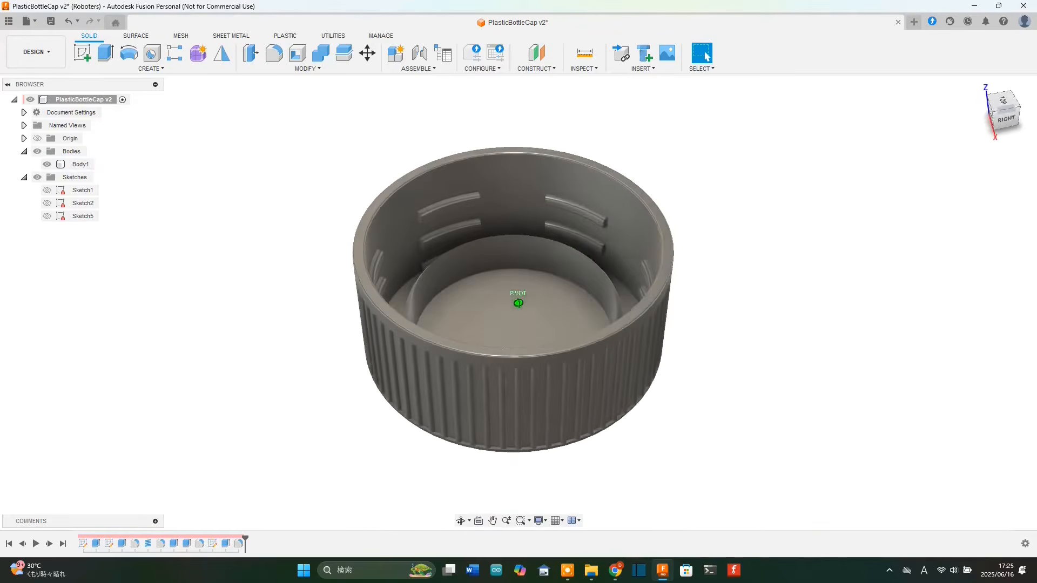
pyautogui.scroll(4, 488, 270)
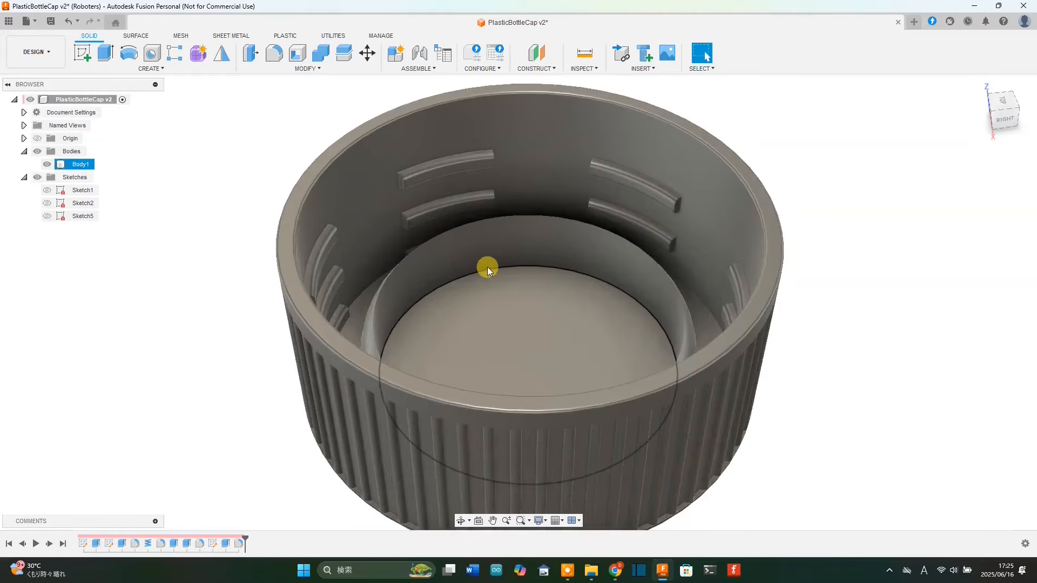
pyautogui.click(272, 53)
pyautogui.click(902, 184)
pyautogui.write('1')
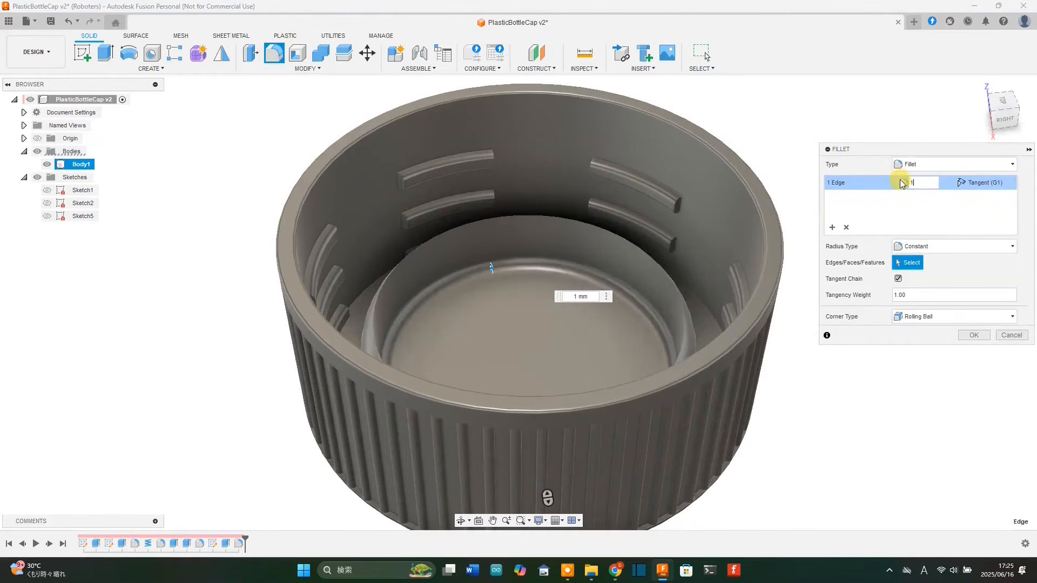
pyautogui.click(974, 337)
pyautogui.scroll(-4, 506, 201)
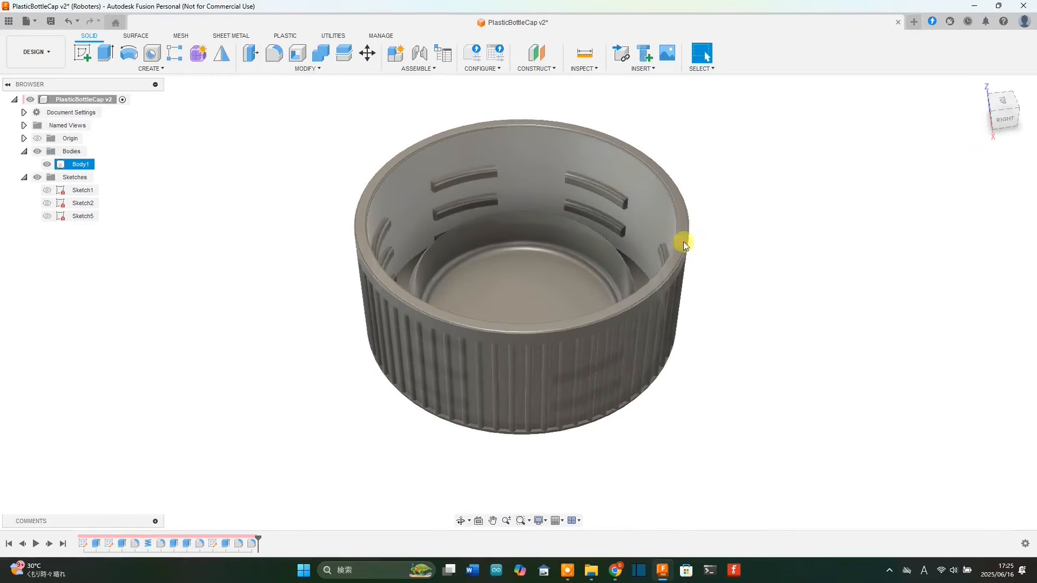
# Search the appearance library for "white" and apply ABS (White) to the whole cap body
pyautogui.keyDown('shift'); pyautogui.moveTo(681, 241); pyautogui.dragTo(483, 201, button='middle'); pyautogui.keyUp('shift')
pyautogui.scroll(-3, 396, 188)
pyautogui.moveTo(475, 190); pyautogui.dragTo(735, 434)
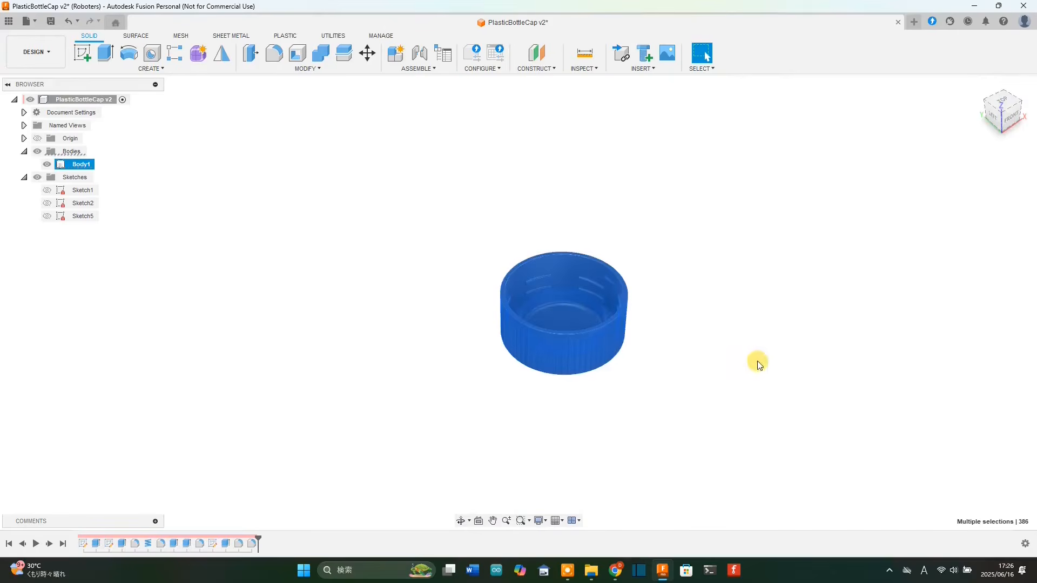
pyautogui.press('a')
pyautogui.click(841, 317)
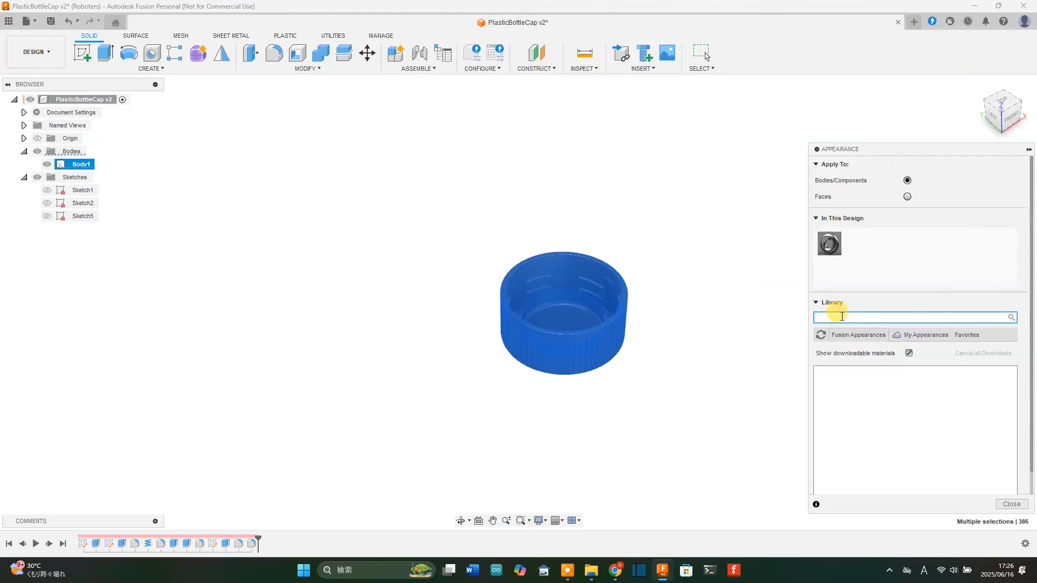
pyautogui.write('white')
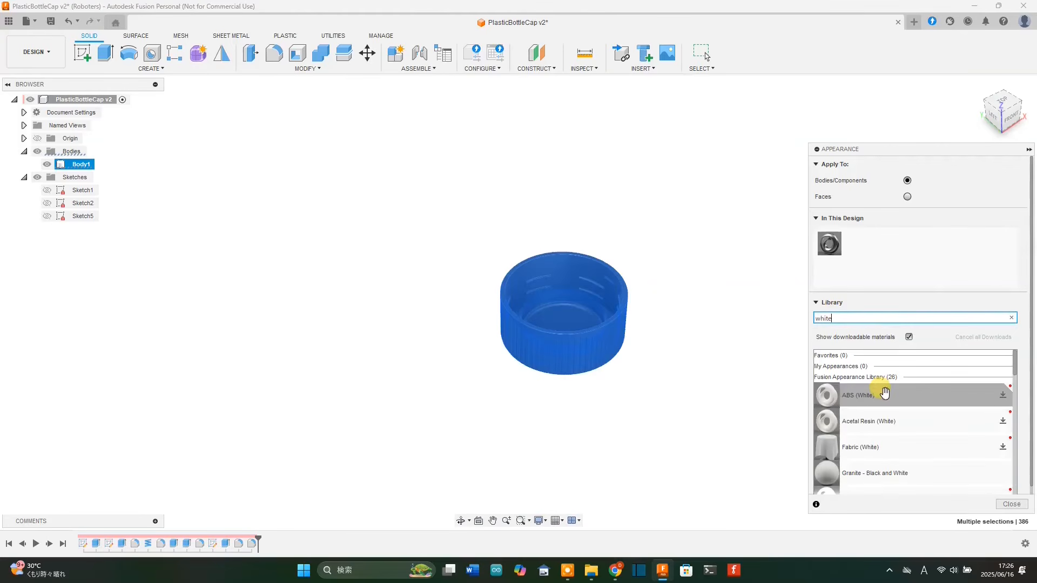
pyautogui.moveTo(881, 389); pyautogui.dragTo(600, 332)
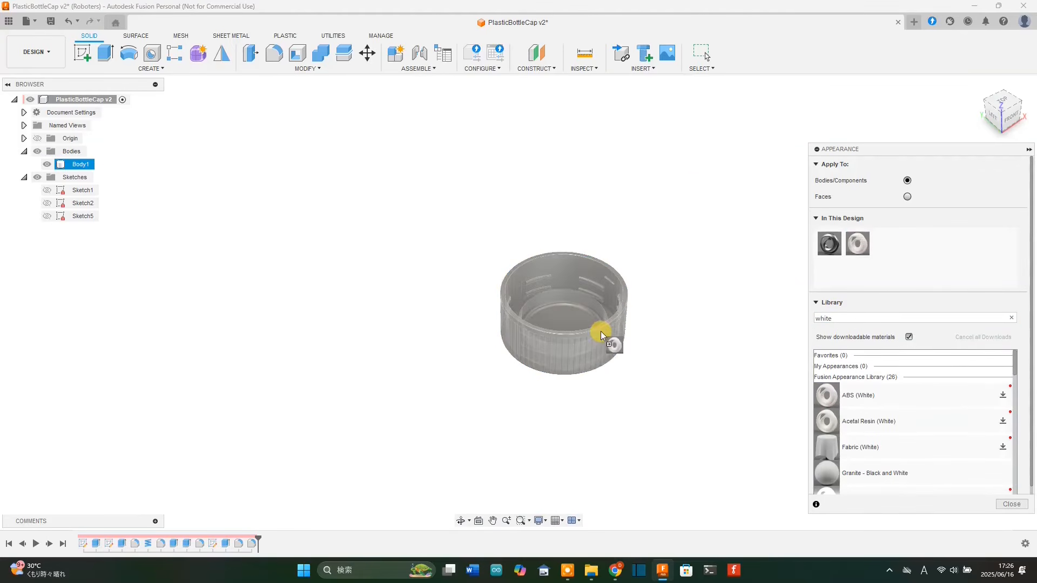
pyautogui.scroll(4, 534, 324)
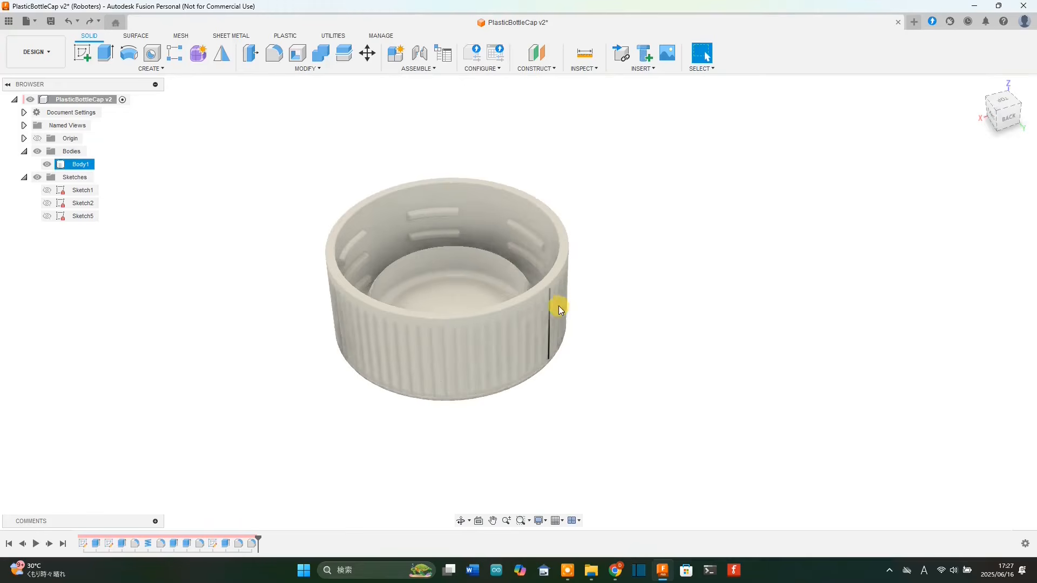
pyautogui.click(932, 200)
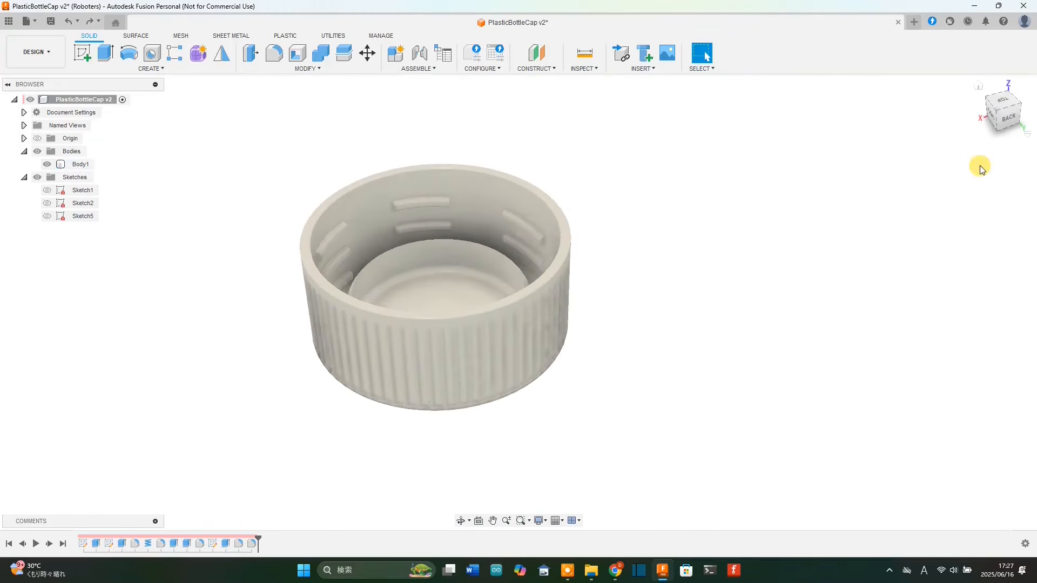
pyautogui.moveTo(1011, 123); pyautogui.dragTo(995, 307)
pyautogui.scroll(-3, 630, 195)
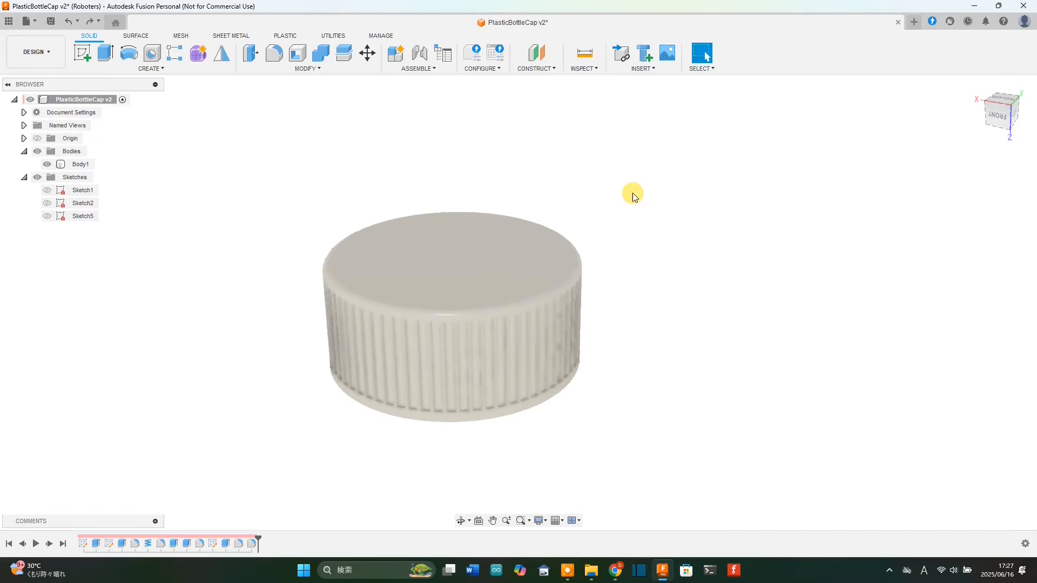